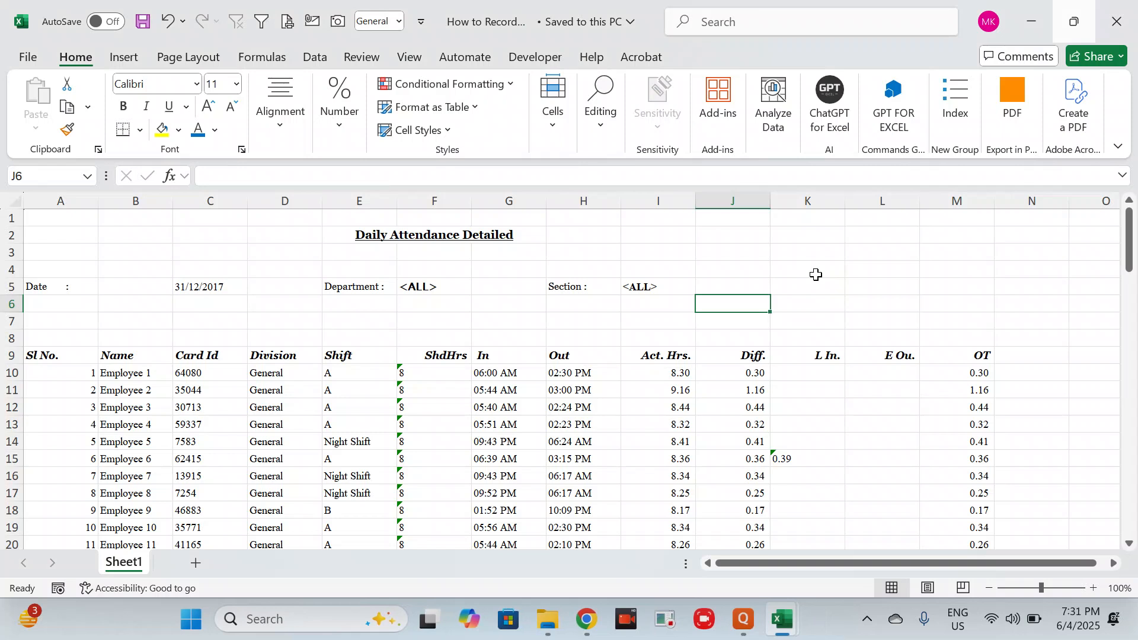
key(Up)
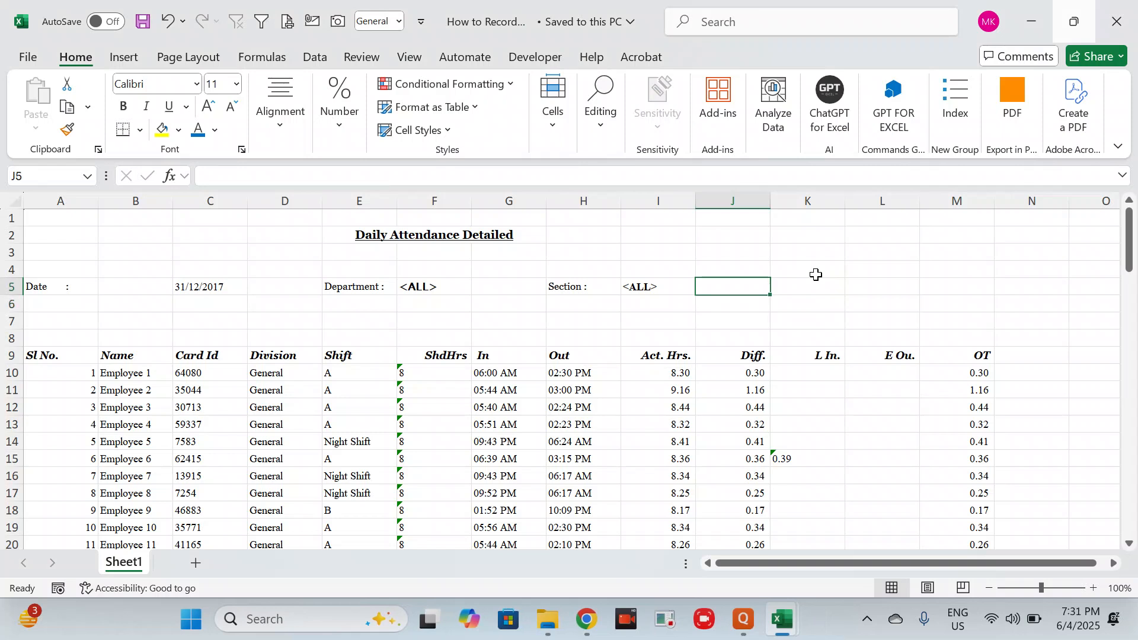
click(817, 278)
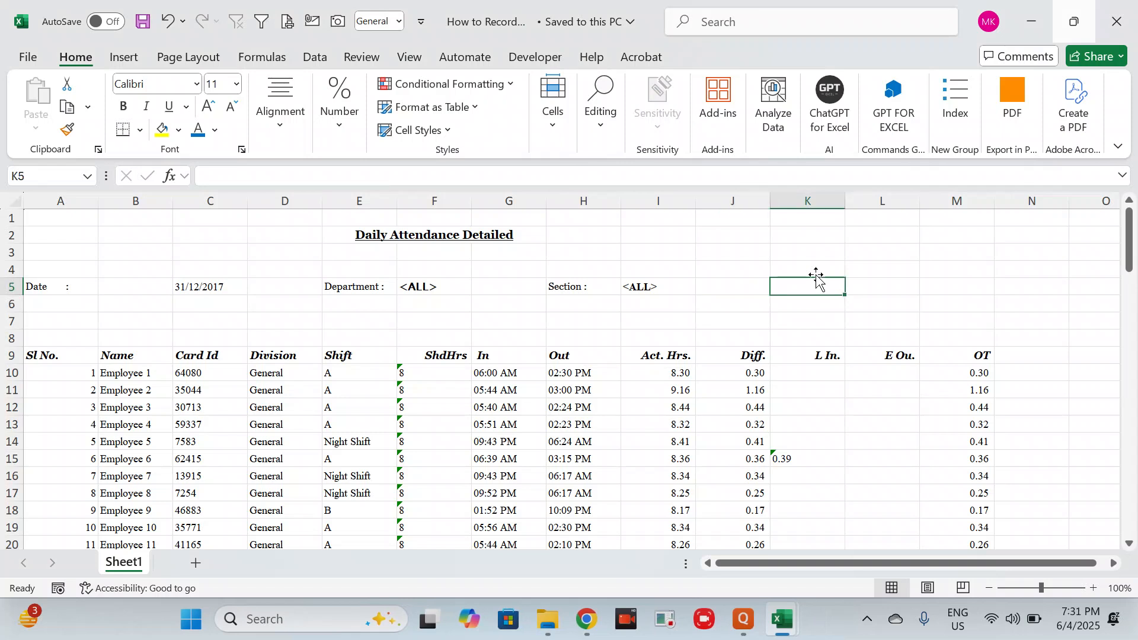
key(Left)
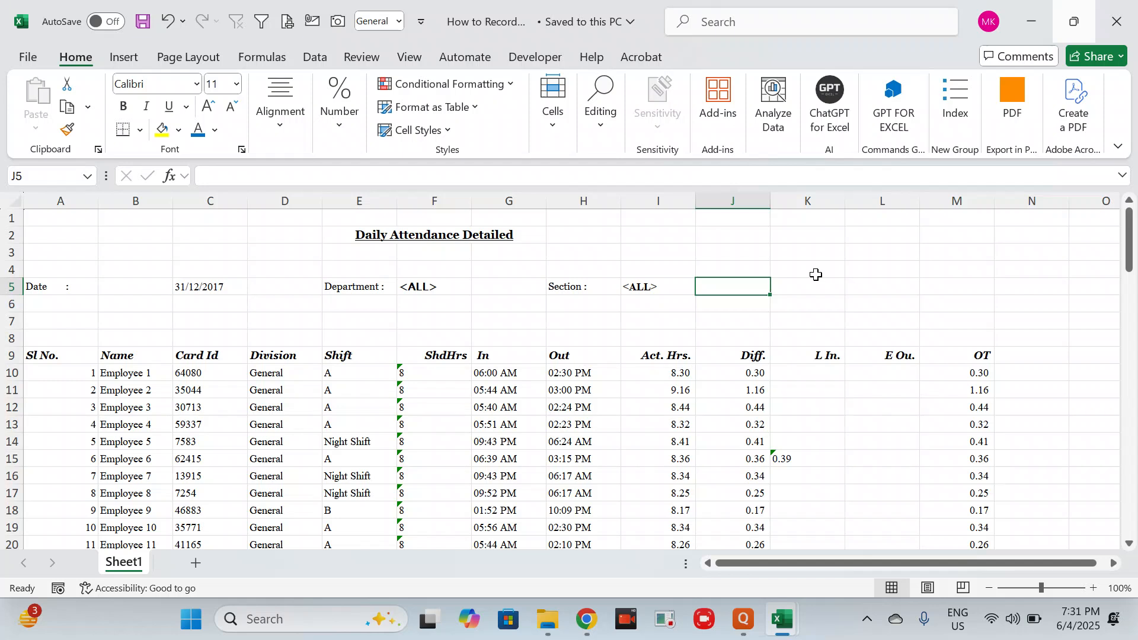
key(Right)
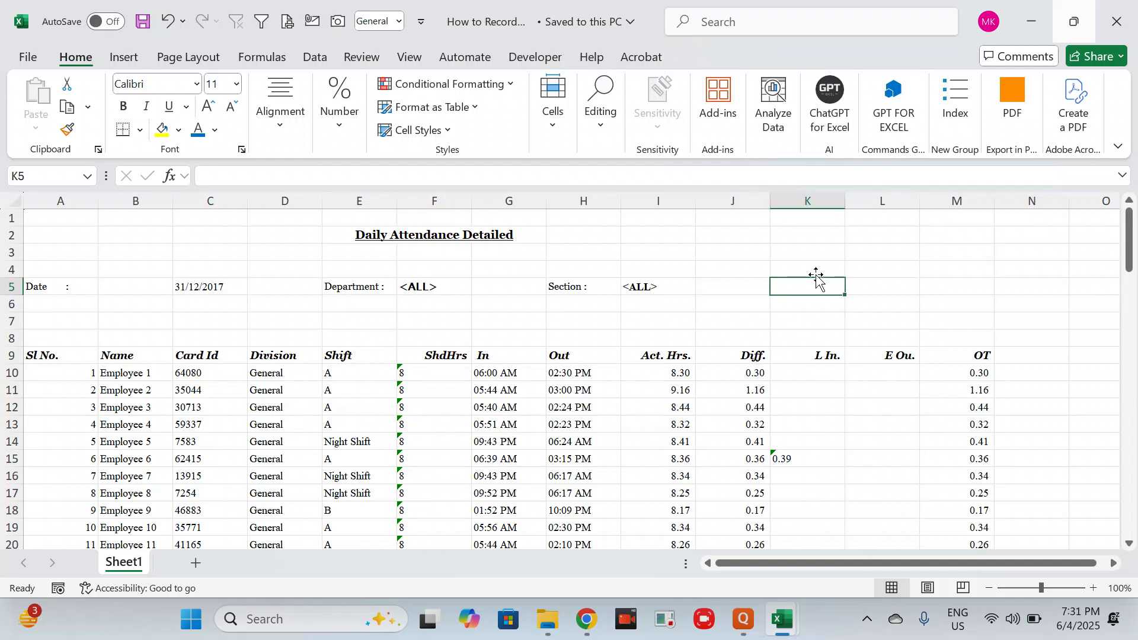
key(Left)
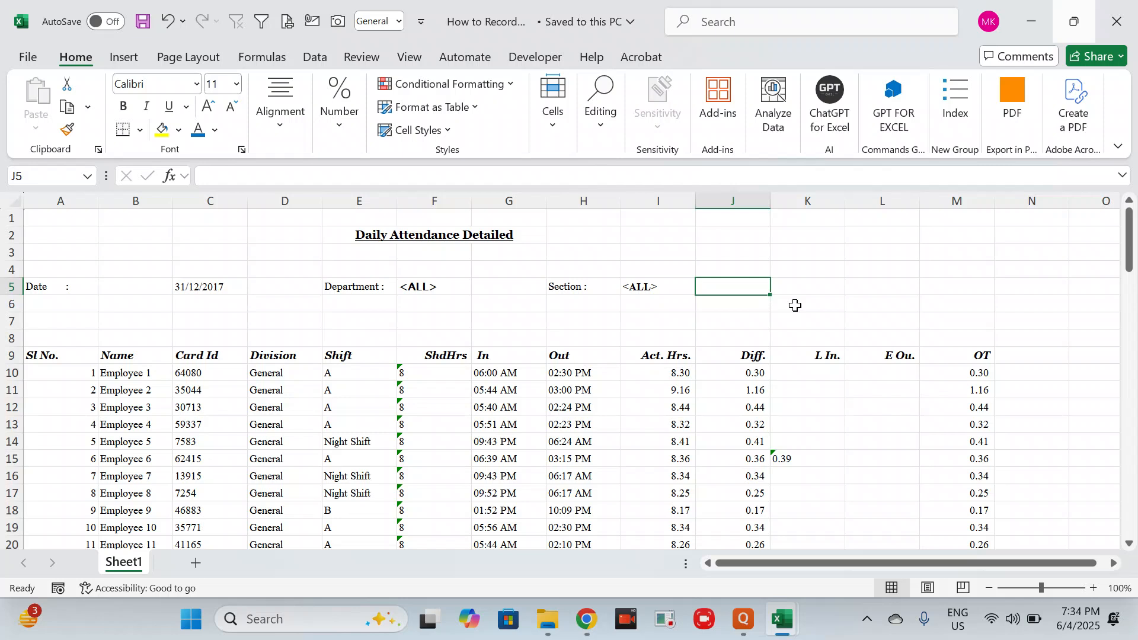
click(492, 405)
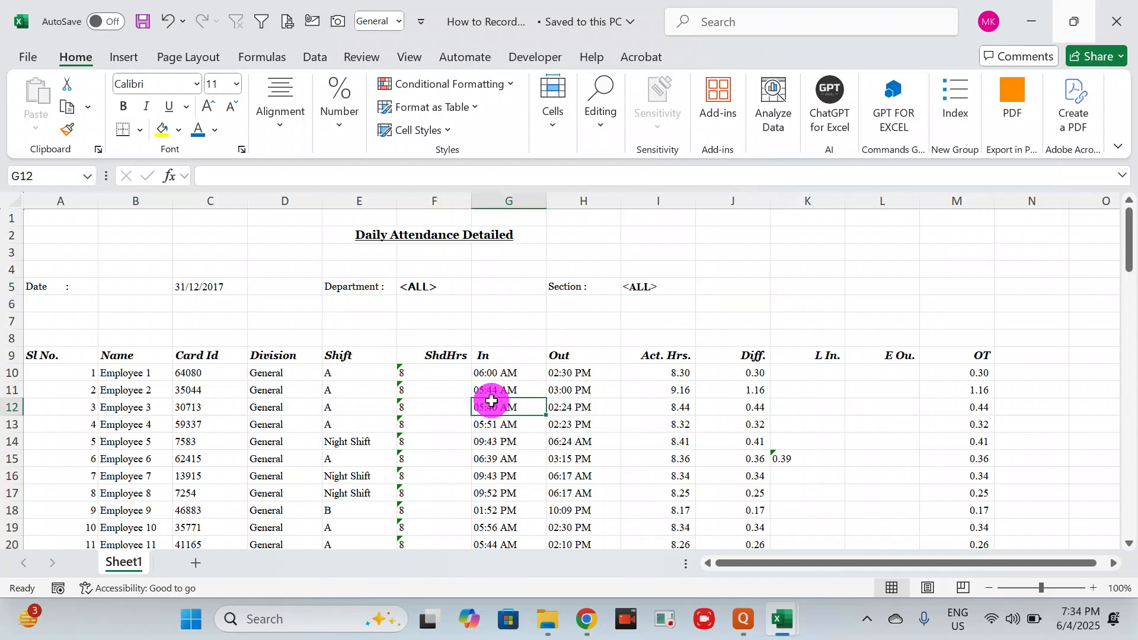
key(ctrl+Up)
key(ctrl+Up)
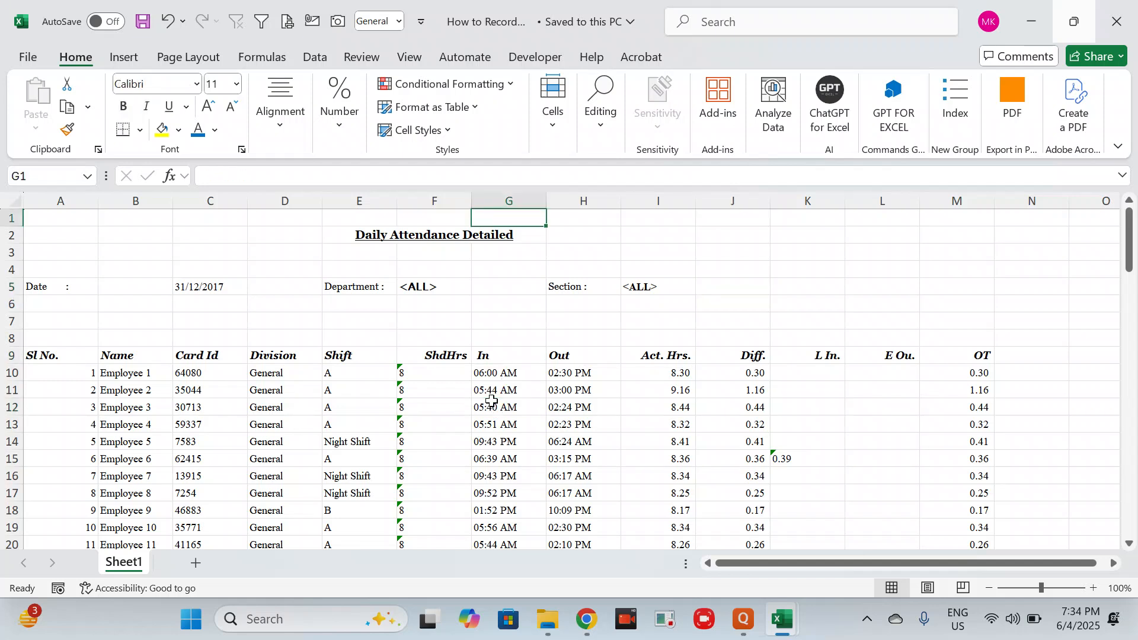
key(Down)
key(Down)
key(Down)
key(Down)
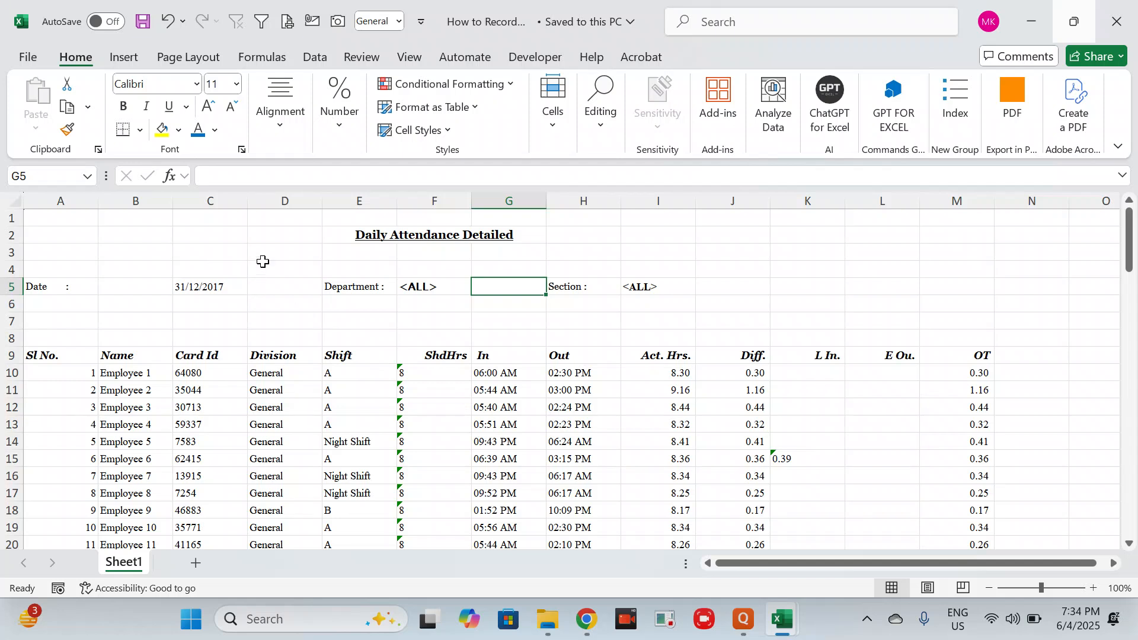
Step: Check in the ribbon customization options whether the Developer tab is enabled, and leave the options without changes
click(523, 58)
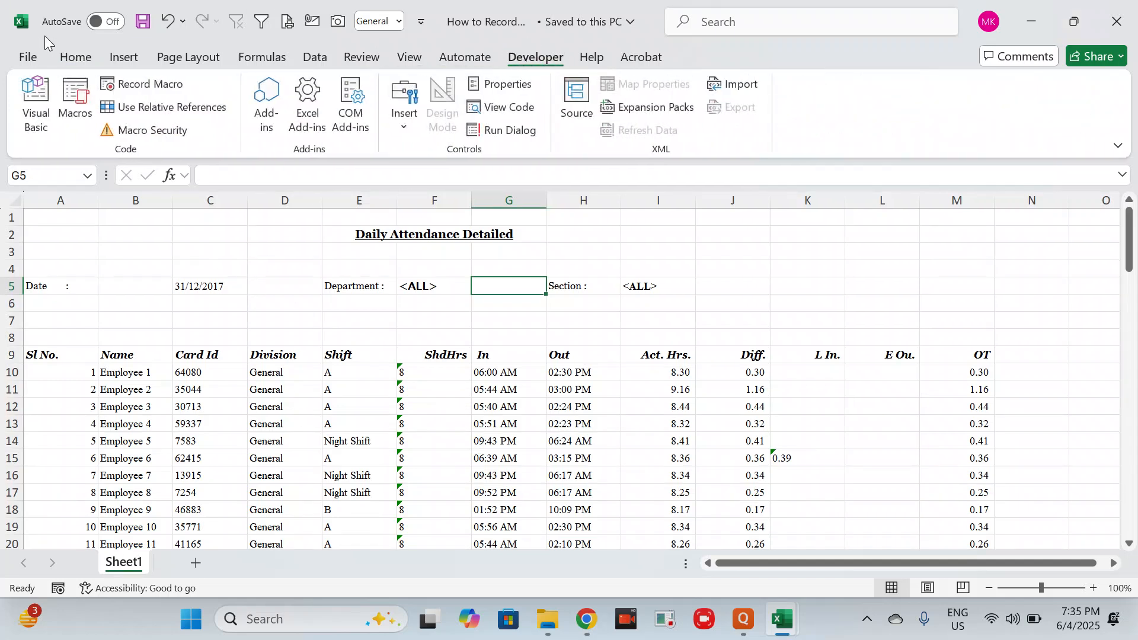
click(26, 59)
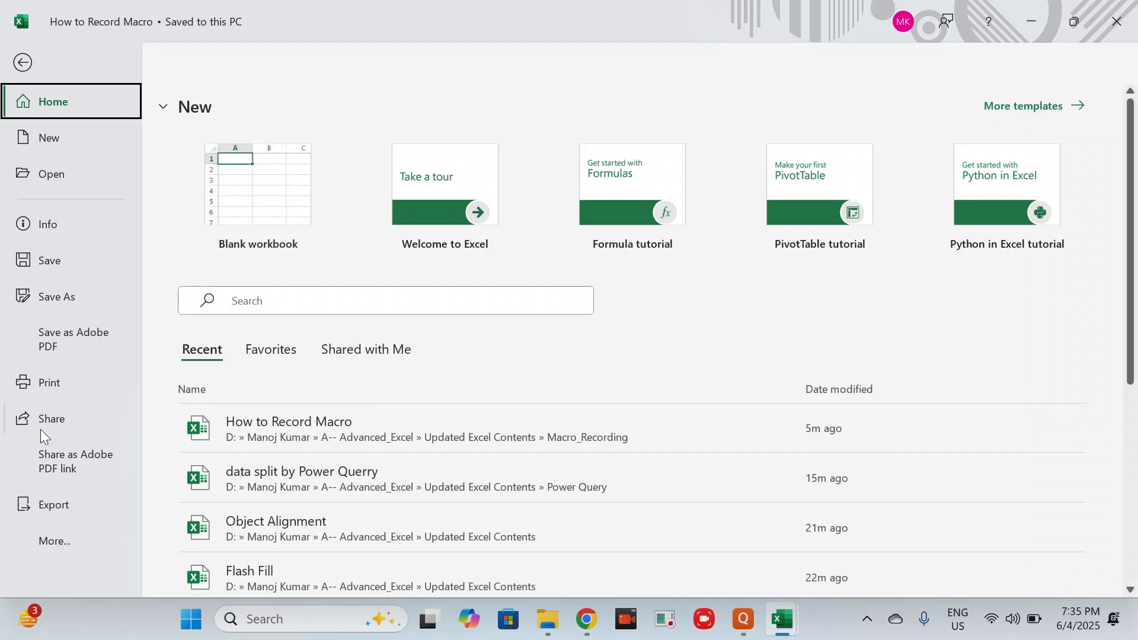
click(57, 544)
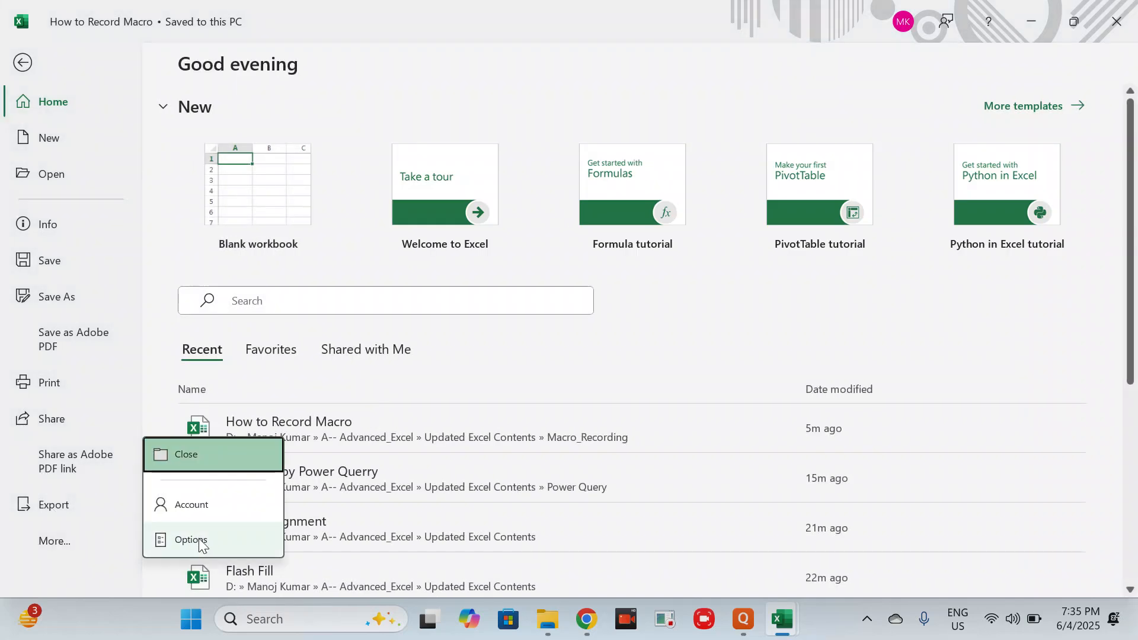
click(197, 538)
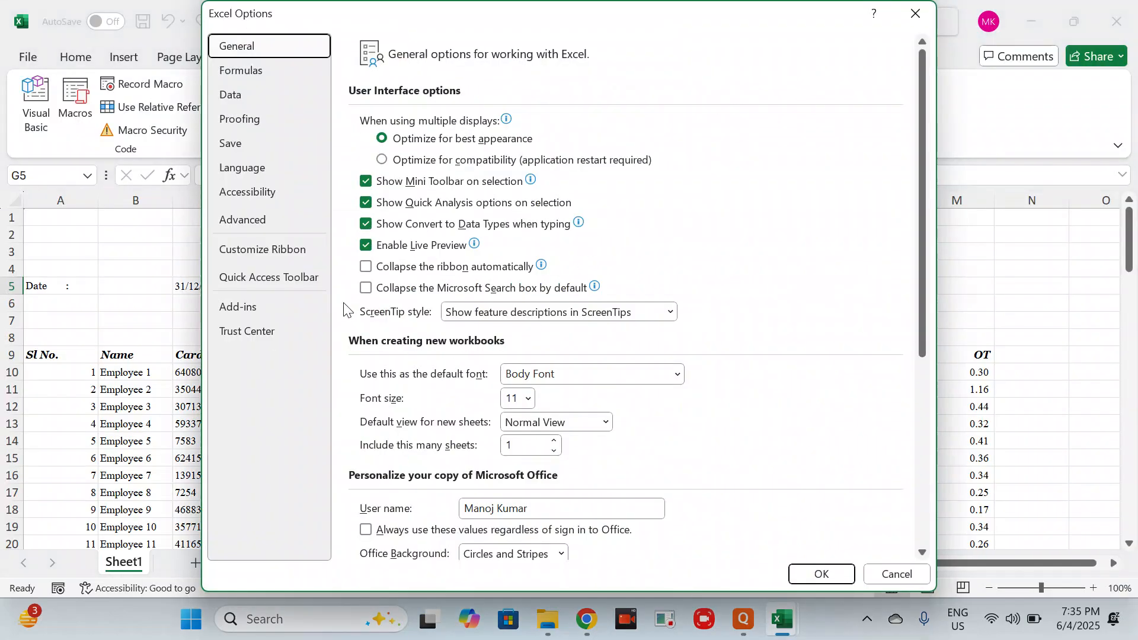
click(271, 255)
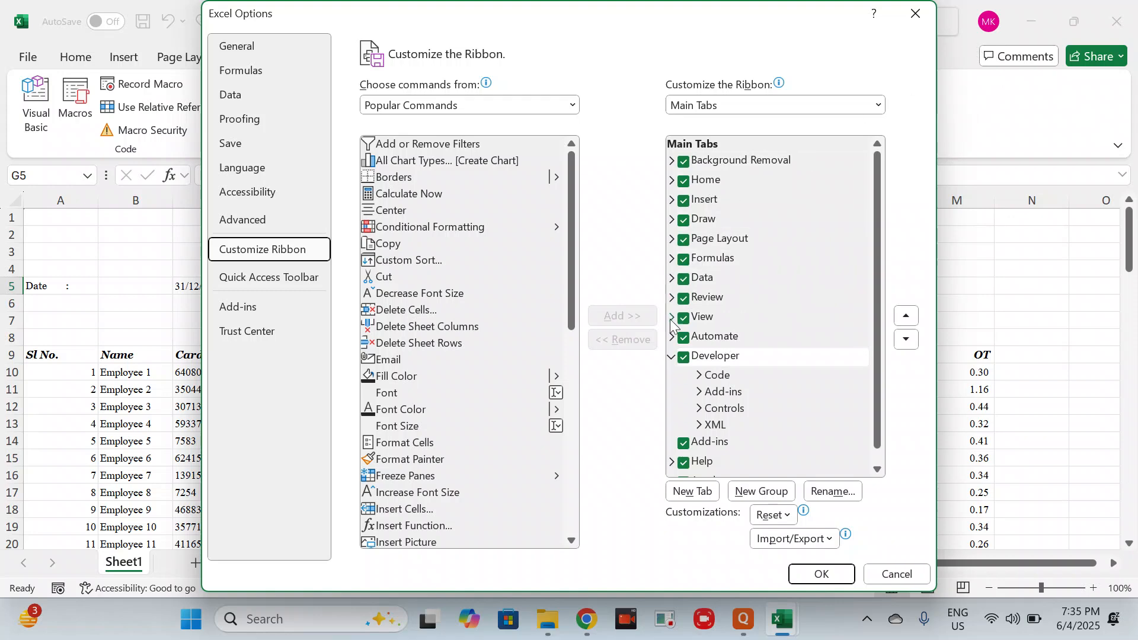
click(898, 576)
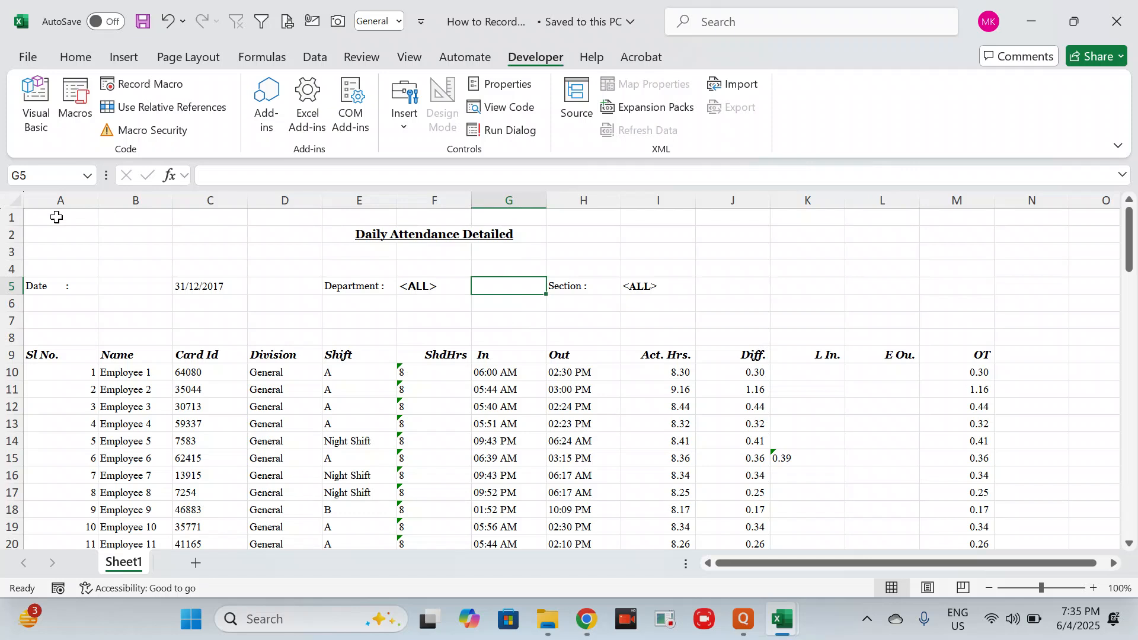
Step: From cell A1, start recording a macro named Fianl_Attendance, stored in the Personal Macro Workbook
click(57, 217)
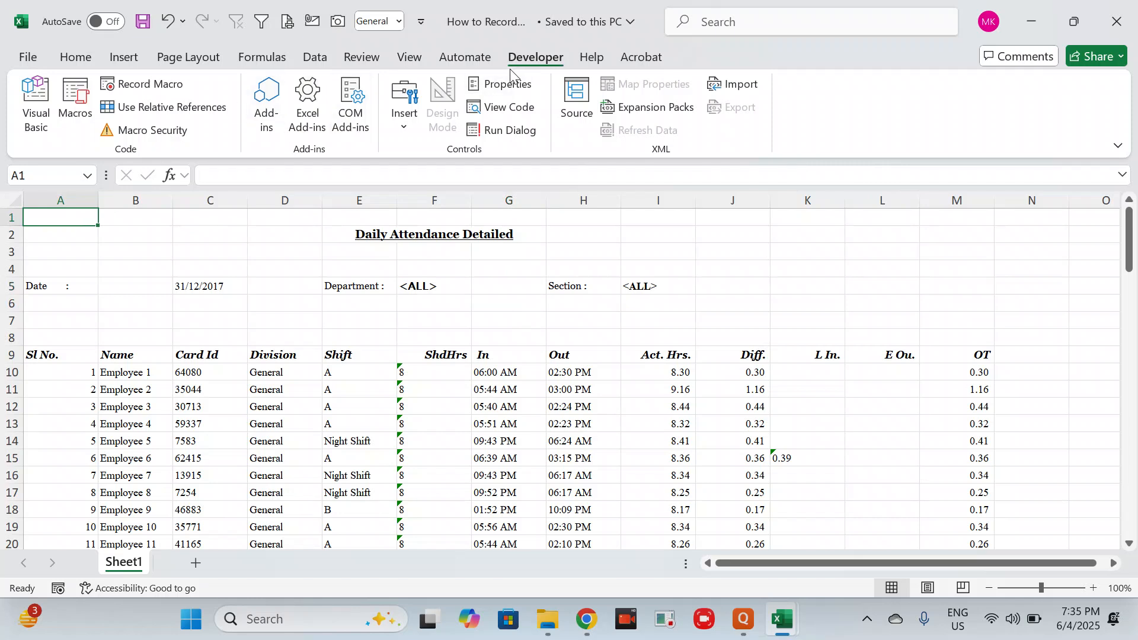
click(126, 83)
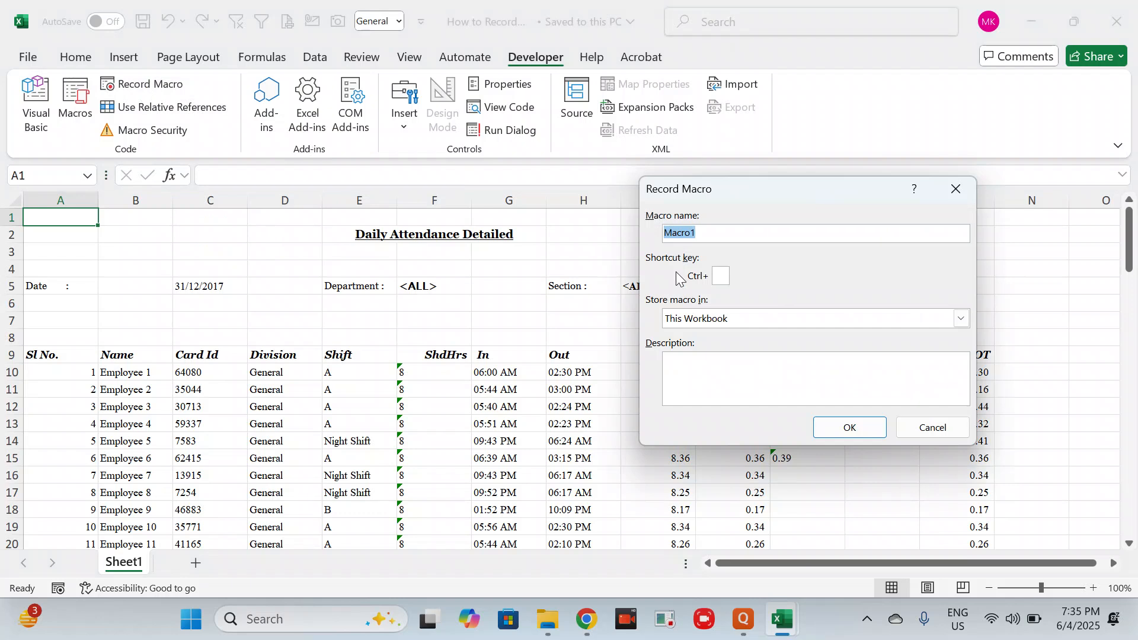
text(Fianl_Attendance)
click(730, 313)
click(716, 335)
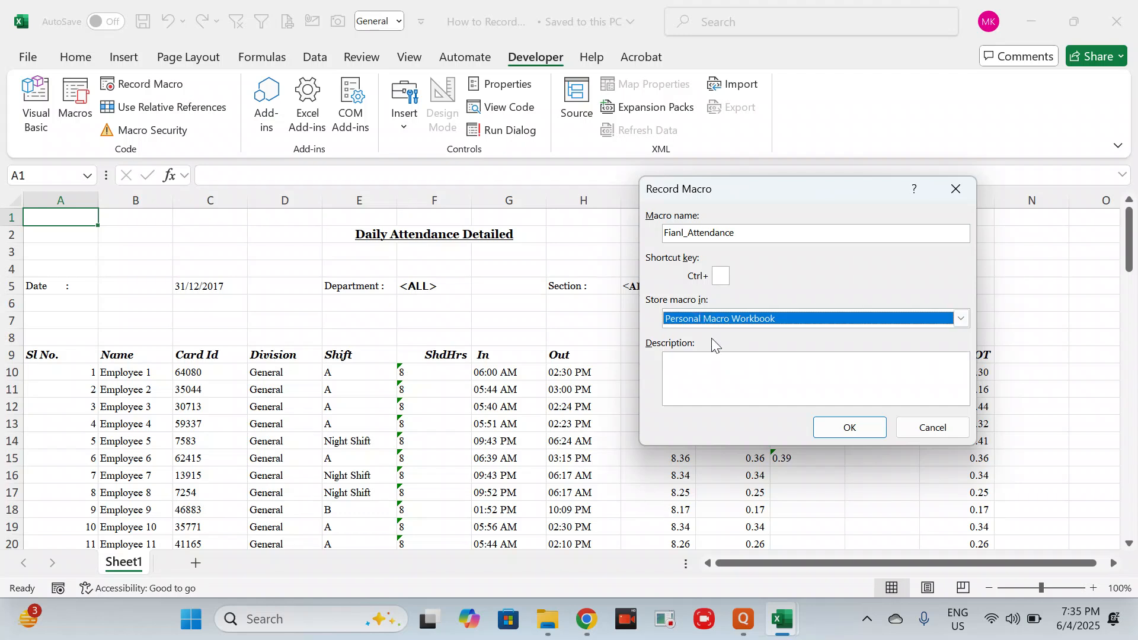
click(722, 365)
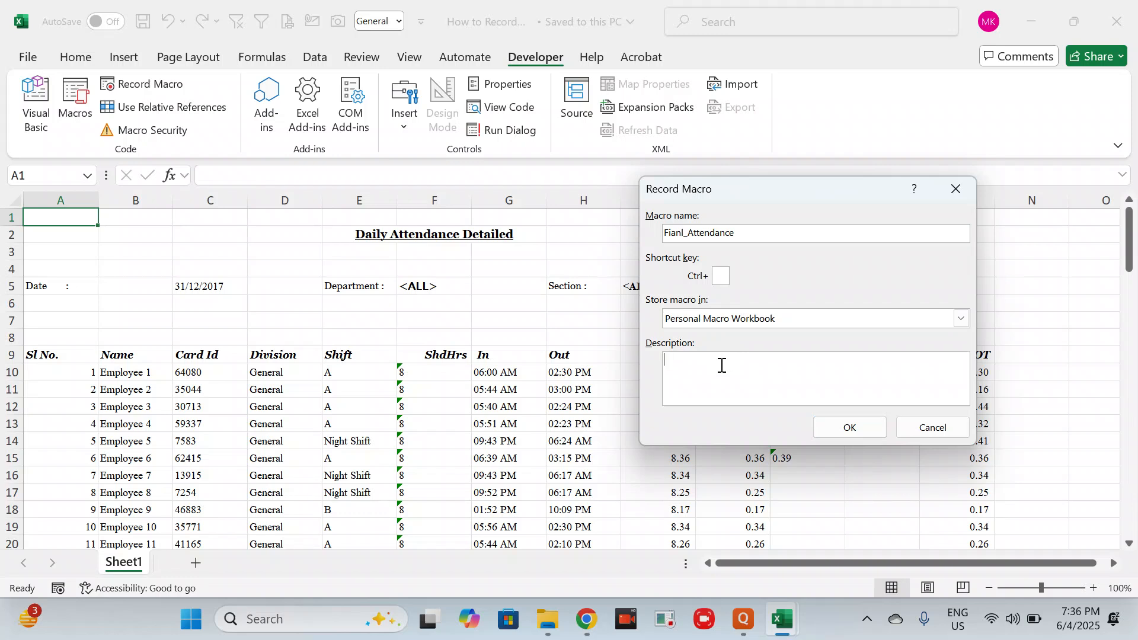
click(843, 426)
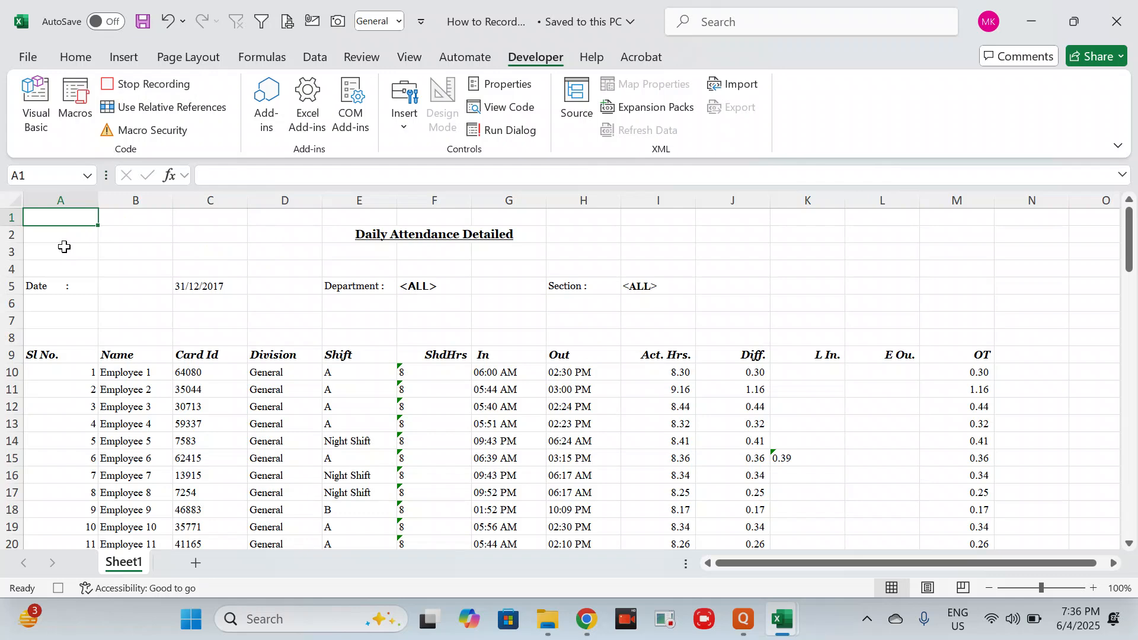
Step: Delete the blank row above the Daily Attendance Detailed title and the two blank rows directly below the title
key(shift+space)
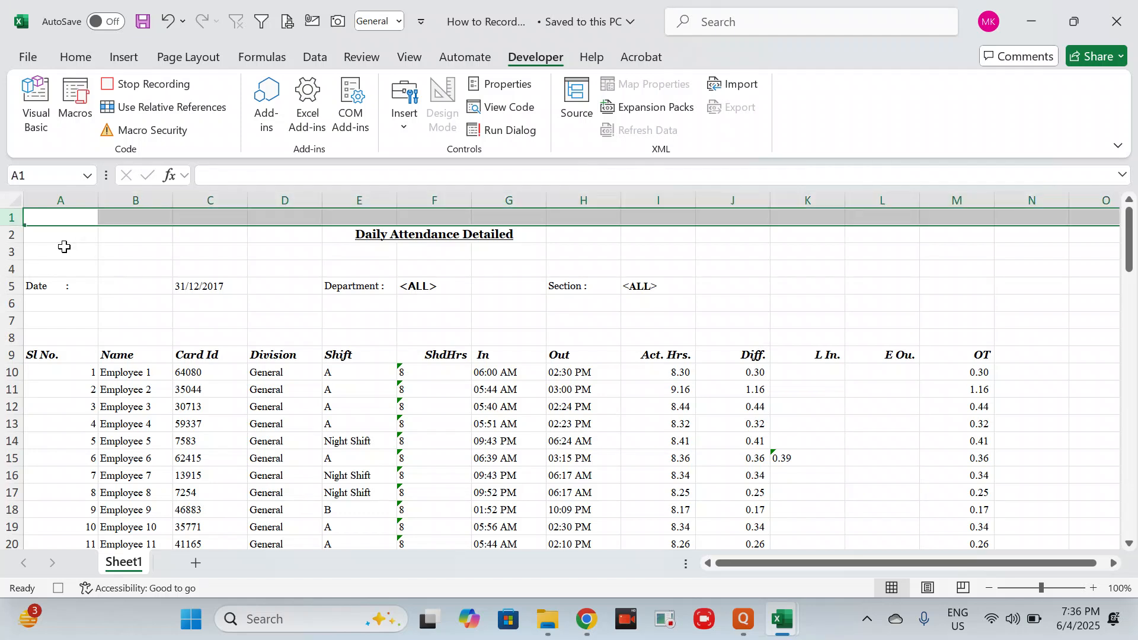
key(ctrl+minus)
key(Down)
key(Right)
key(Right)
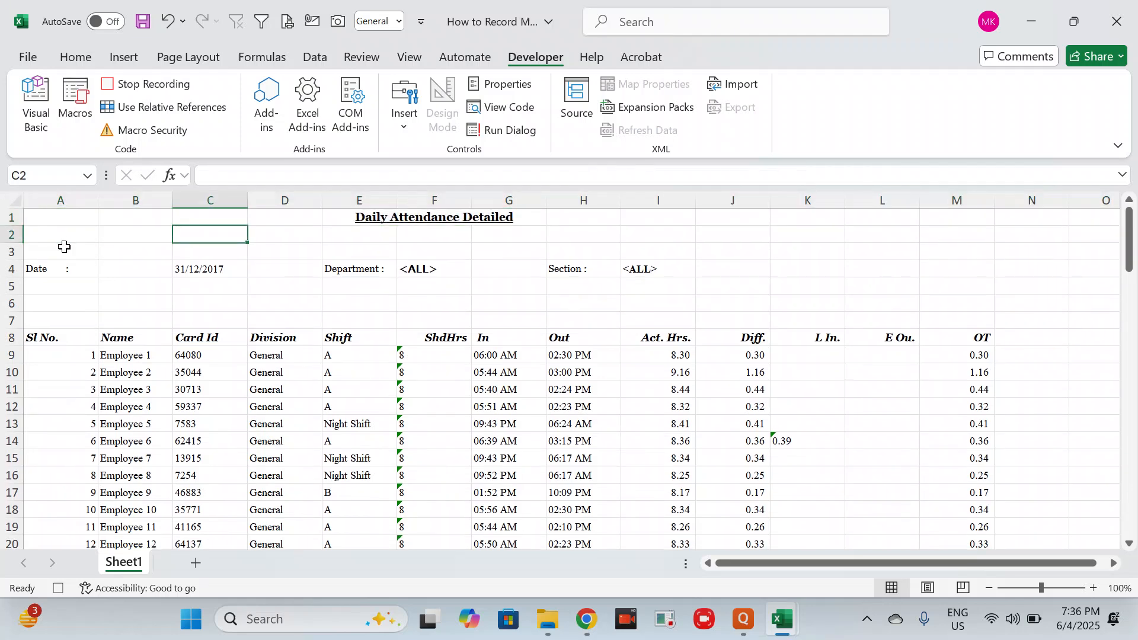
key(Right)
key(Right)
key(shift+Down)
key(shift+space)
key(ctrl+minus)
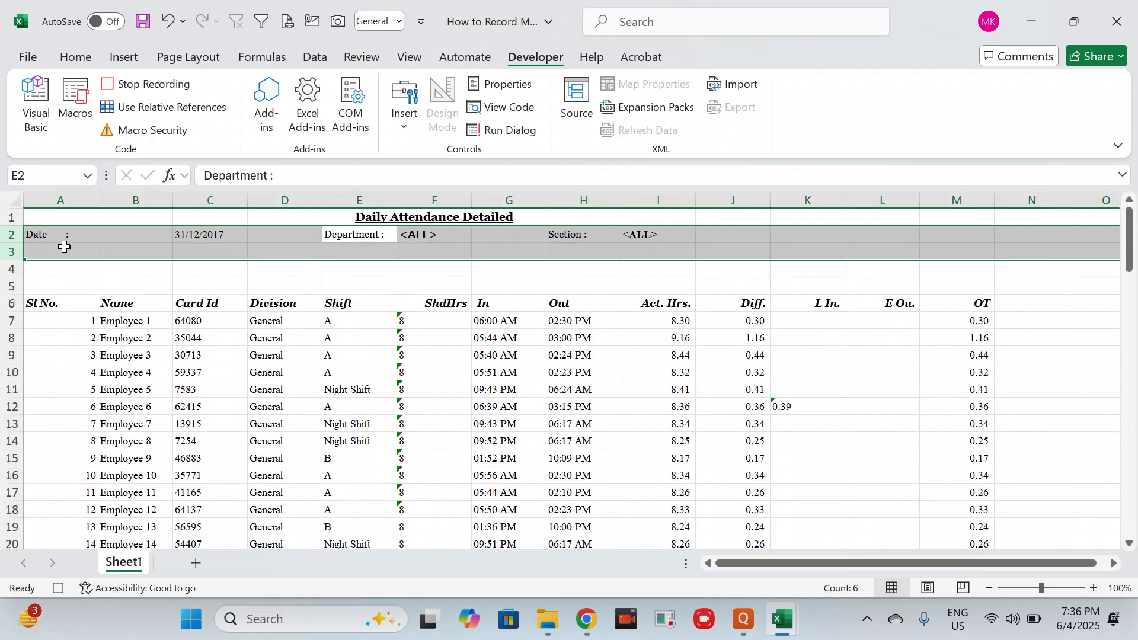
Step: Delete the three blank rows between the date line and the column headings
key(Down)
key(shift+Down)
key(shift+Down)
key(shift+space)
key(ctrl+minus)
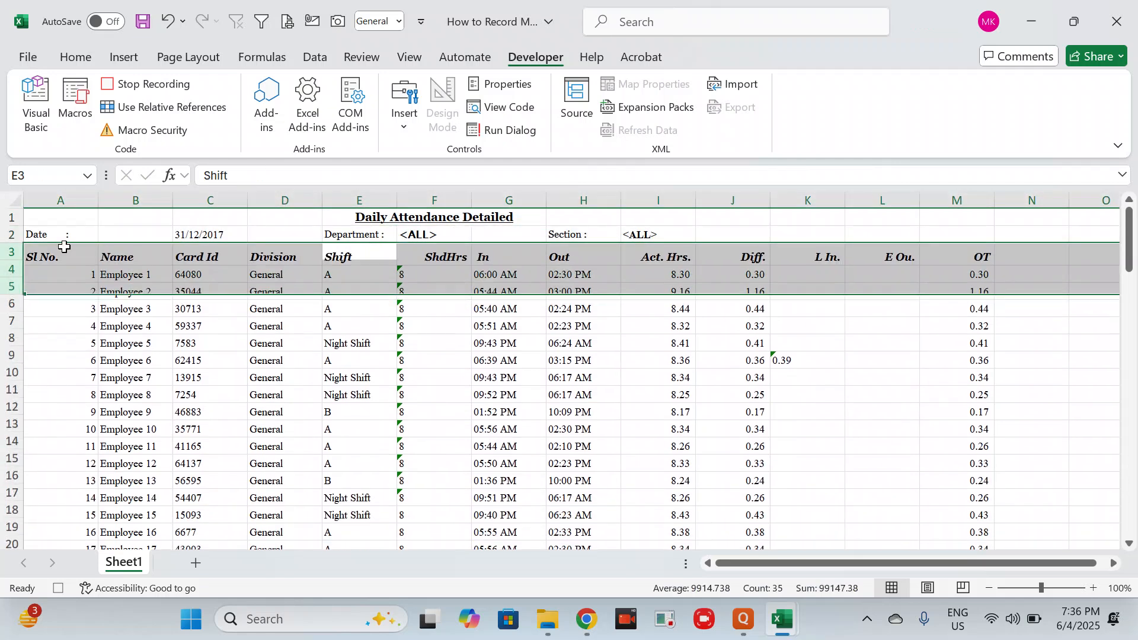
Step: Clear the contents of columns J to M, from Diff. through OT
key(Right)
key(Right)
key(Right)
key(Right)
key(Right)
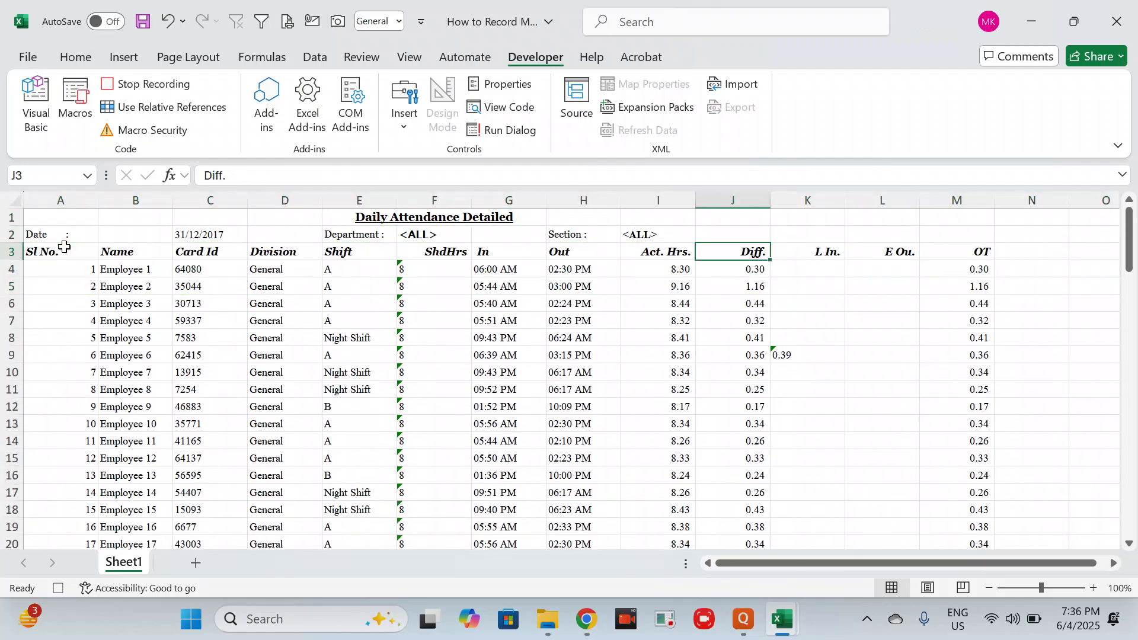
key(shift+Right)
key(shift+Right)
key(shift+Right)
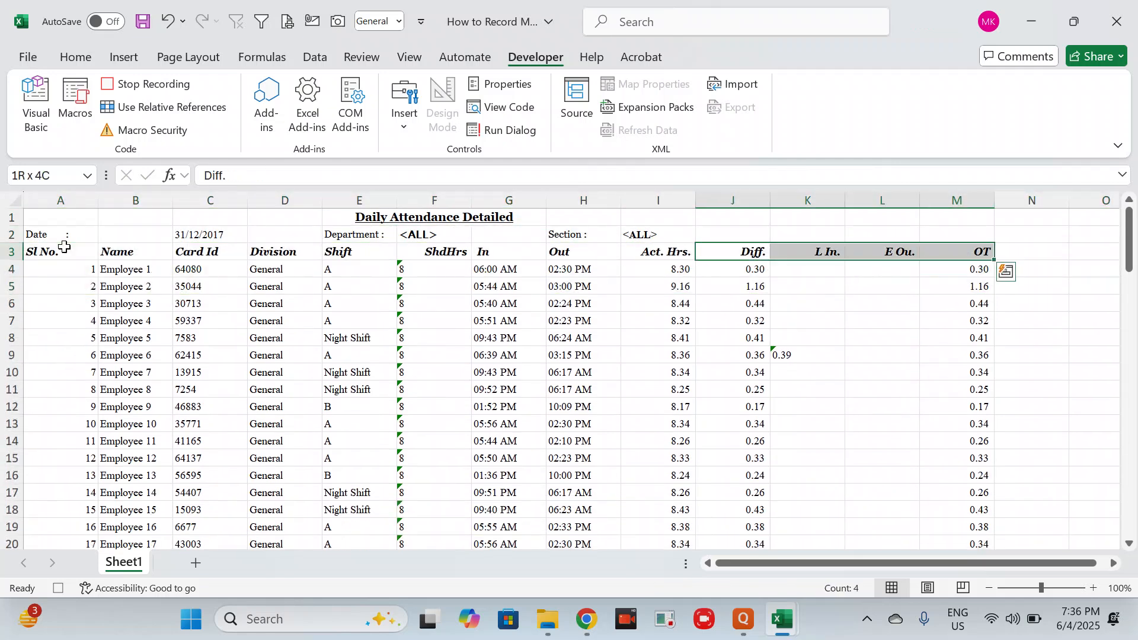
key(ctrl+space)
key(Delete)
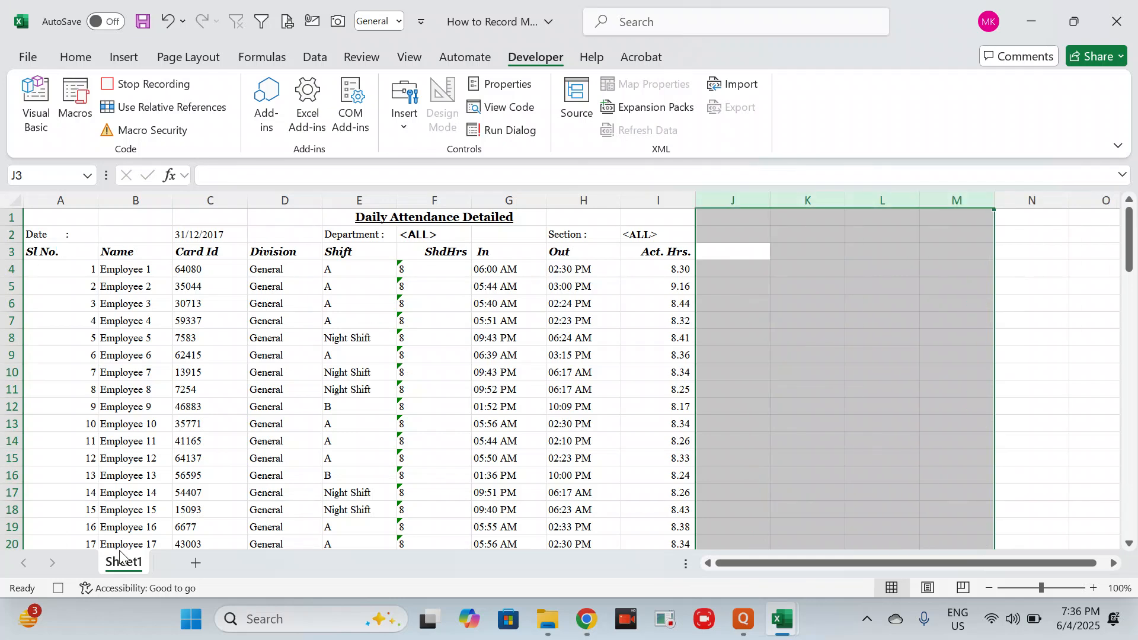
click(75, 600)
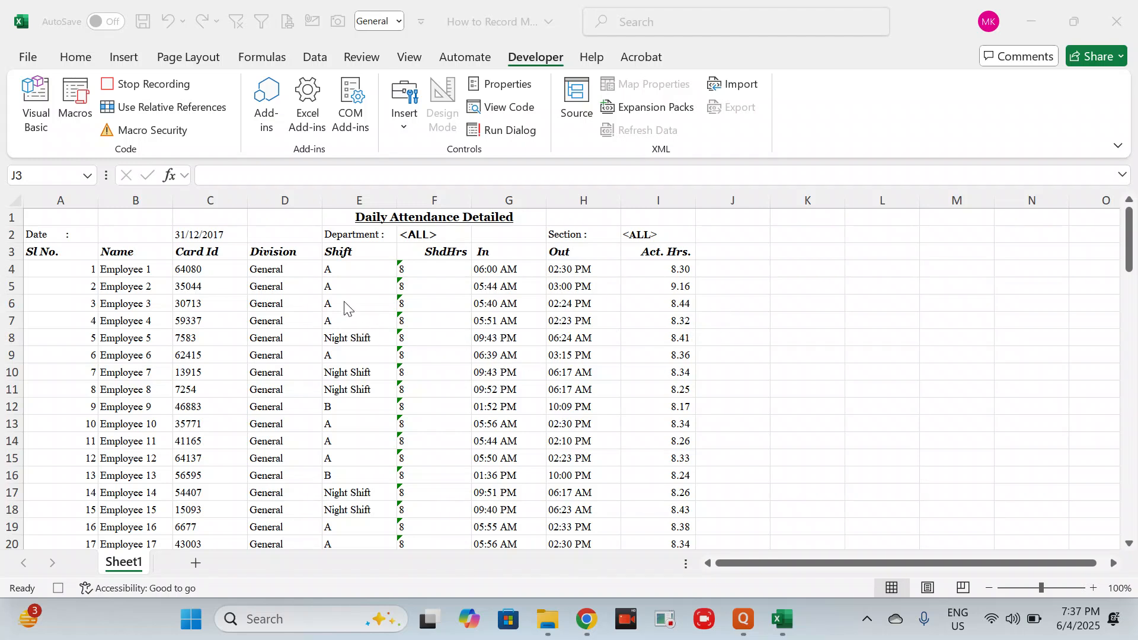
click(81, 48)
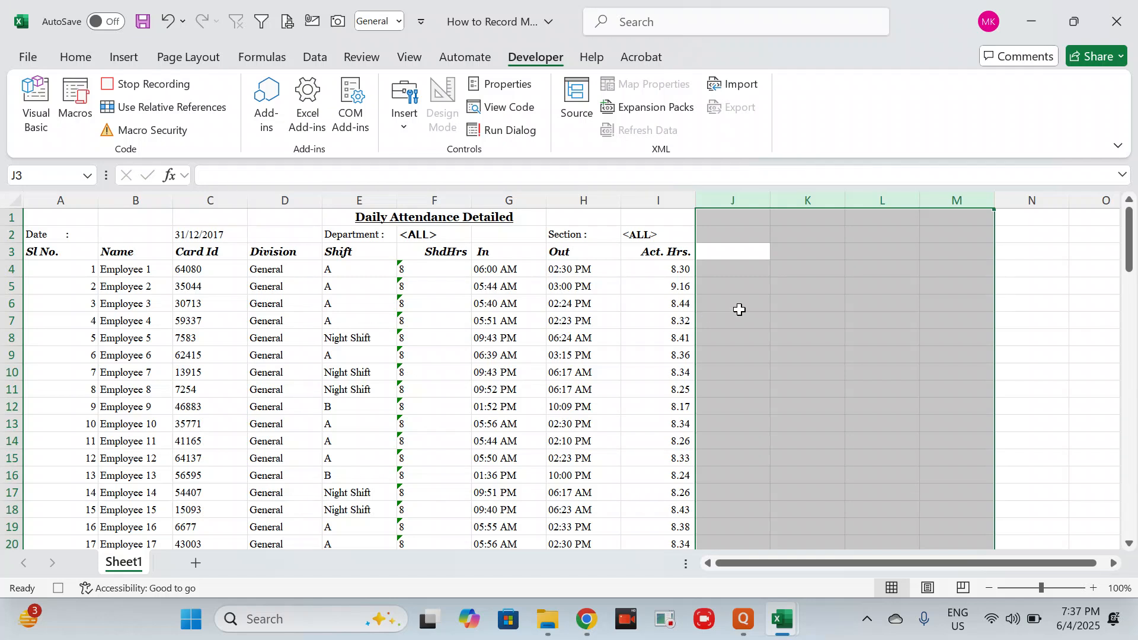
Step: Turn off the gridlines on Sheet1
click(409, 58)
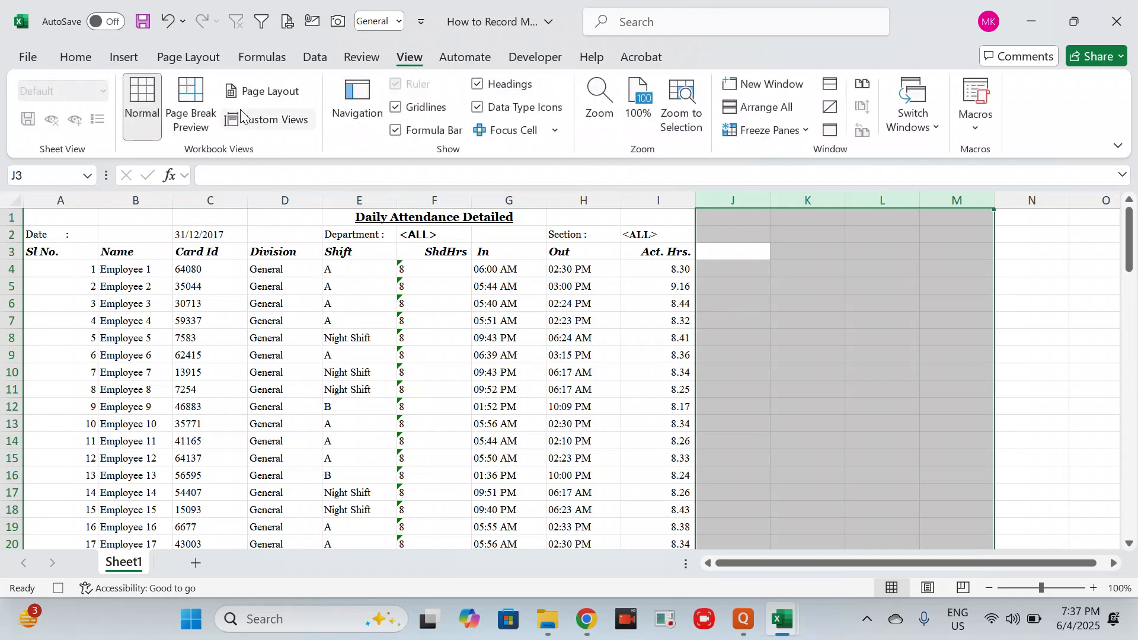
click(411, 112)
click(306, 358)
Step: Apply All Borders to the attendance table A3:I87, from the heading row down to the last employee record
key(ctrl+Up)
key(ctrl+Up)
key(Left)
key(Left)
key(Down)
key(Down)
key(Left)
key(shift+Right)
key(shift+Right)
key(shift+Right)
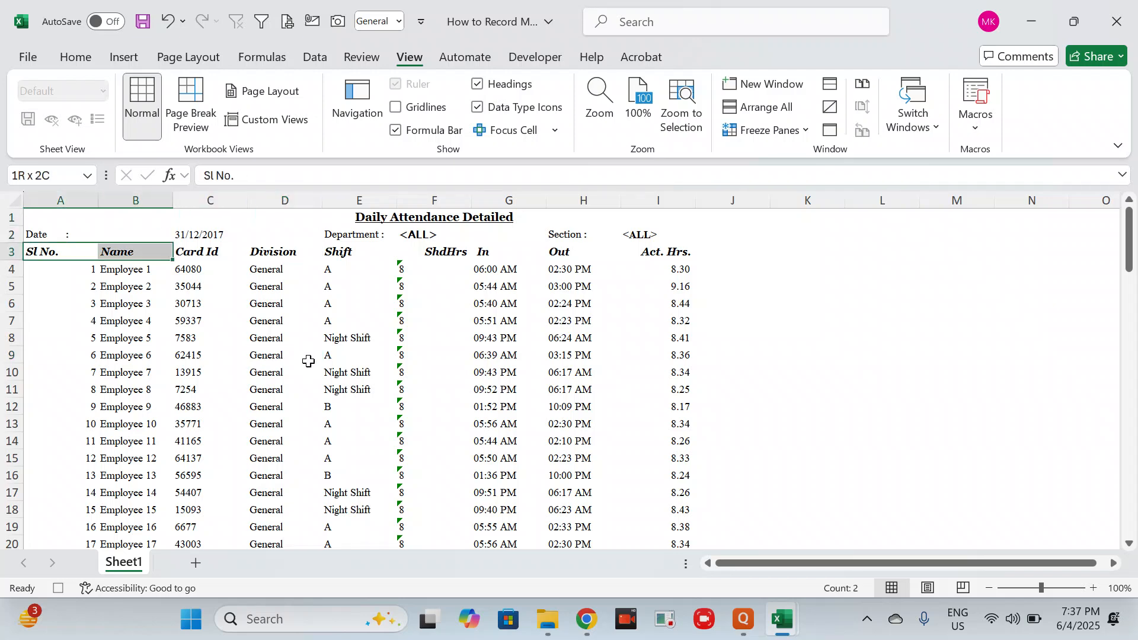
key(shift+Right)
key(shift+Right)
key(shift+Right)
key(shift+Right)
key(shift+Right)
key(ctrl+shift+Down)
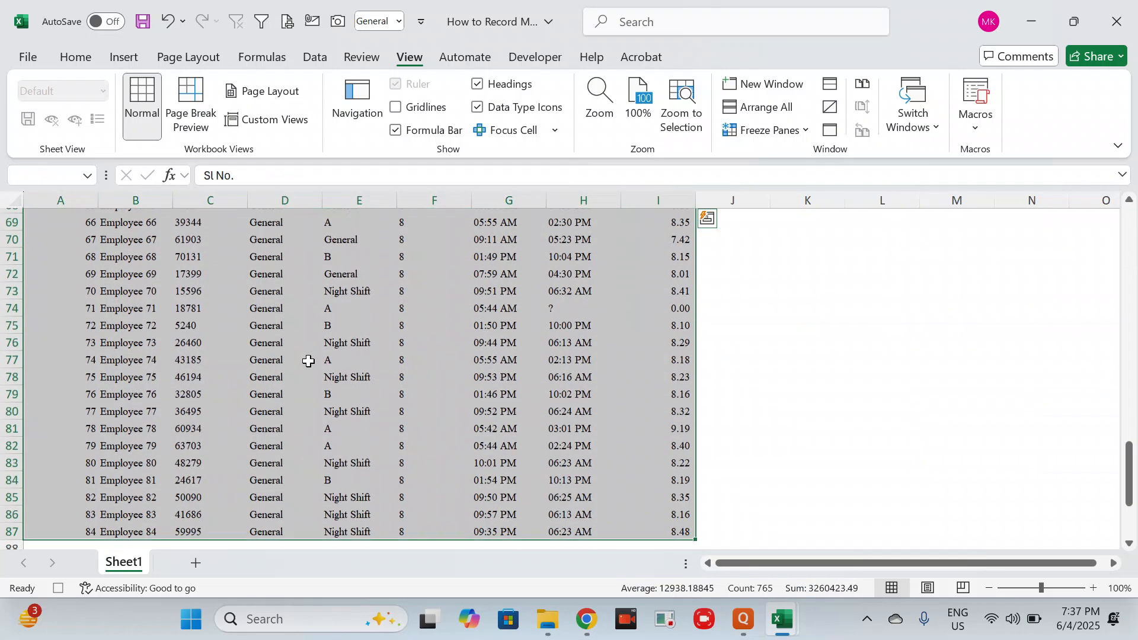
click(80, 57)
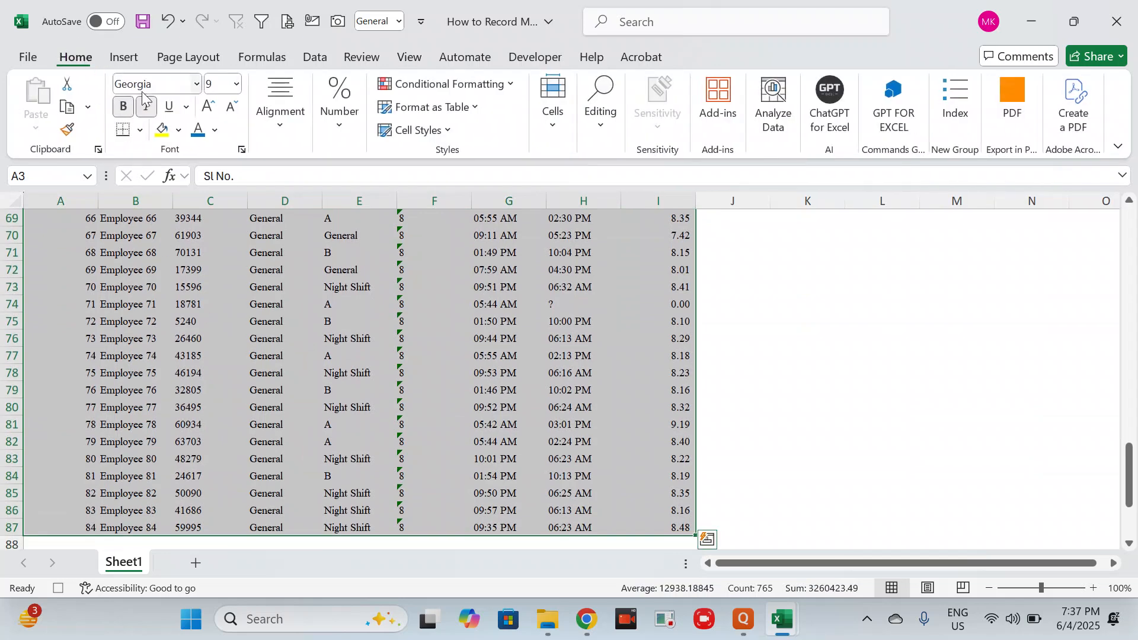
click(140, 131)
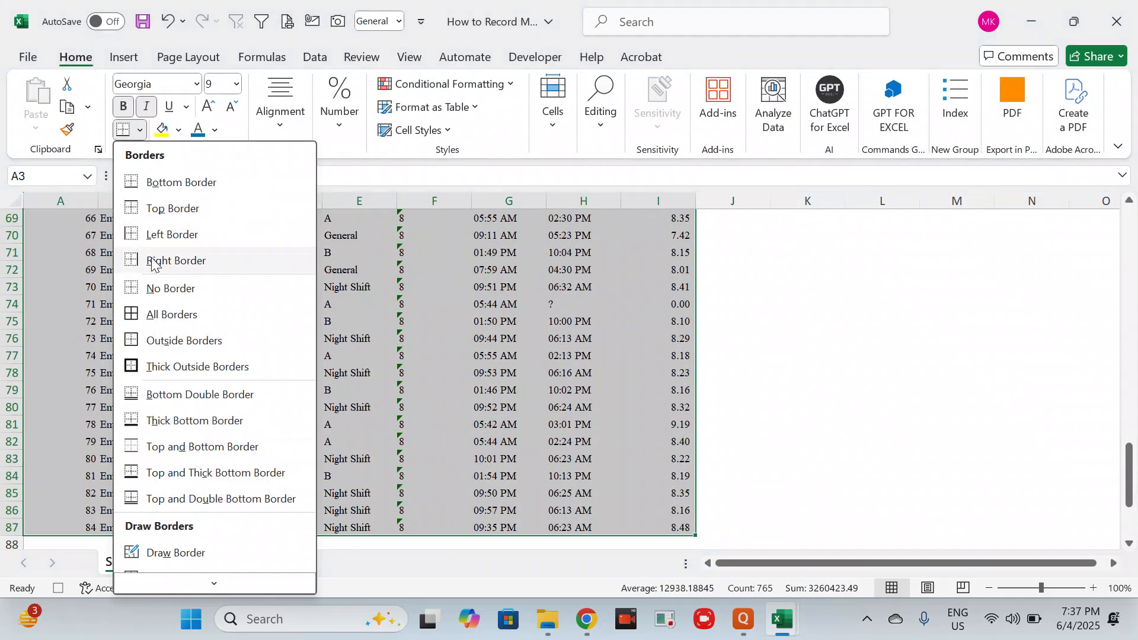
click(141, 316)
scroll(147, 374, up, 20)
click(147, 374)
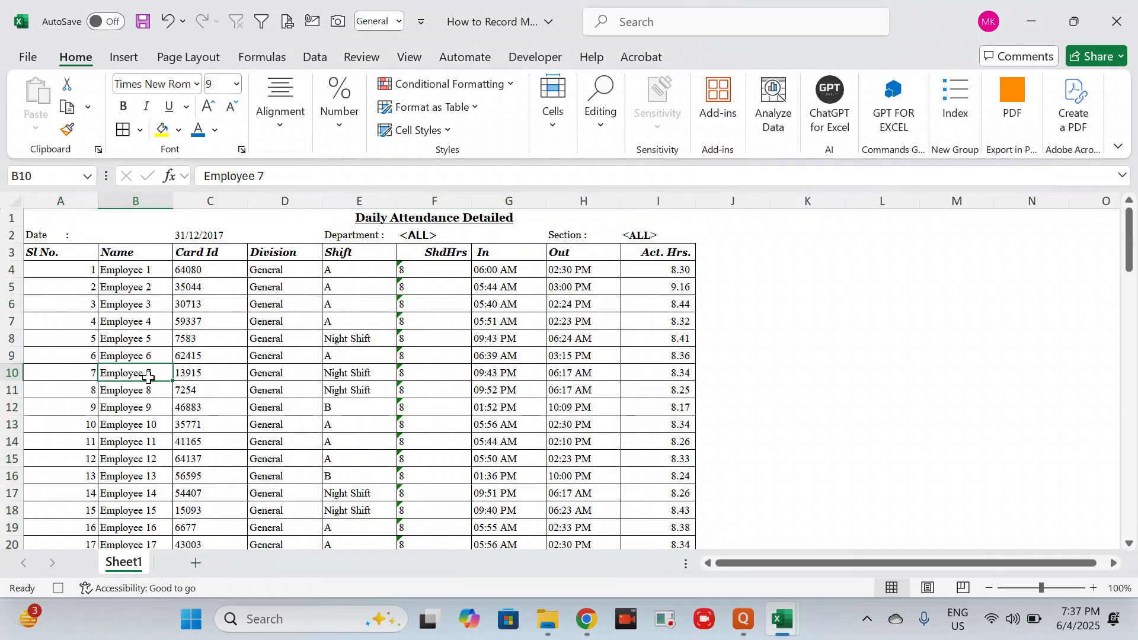
Step: Clear the contents of row 89 below the table and return to the last serial number in A87
key(ctrl+Down)
key(Down)
key(Down)
key(Up)
key(Up)
key(Down)
key(Down)
key(shift+space)
key(Delete)
key(Up)
key(Up)
key(Left)
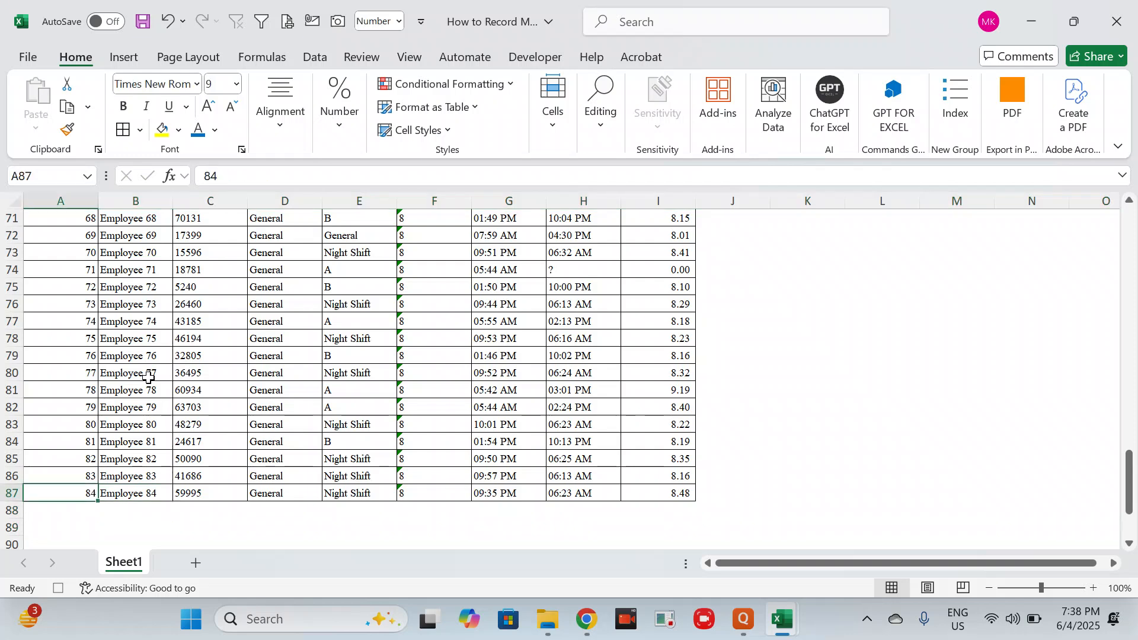
Step: Check the rows below the last employee record in row 87 for leftover content
key(Down)
key(Down)
key(Down)
key(Down)
key(Down)
key(Down)
key(Down)
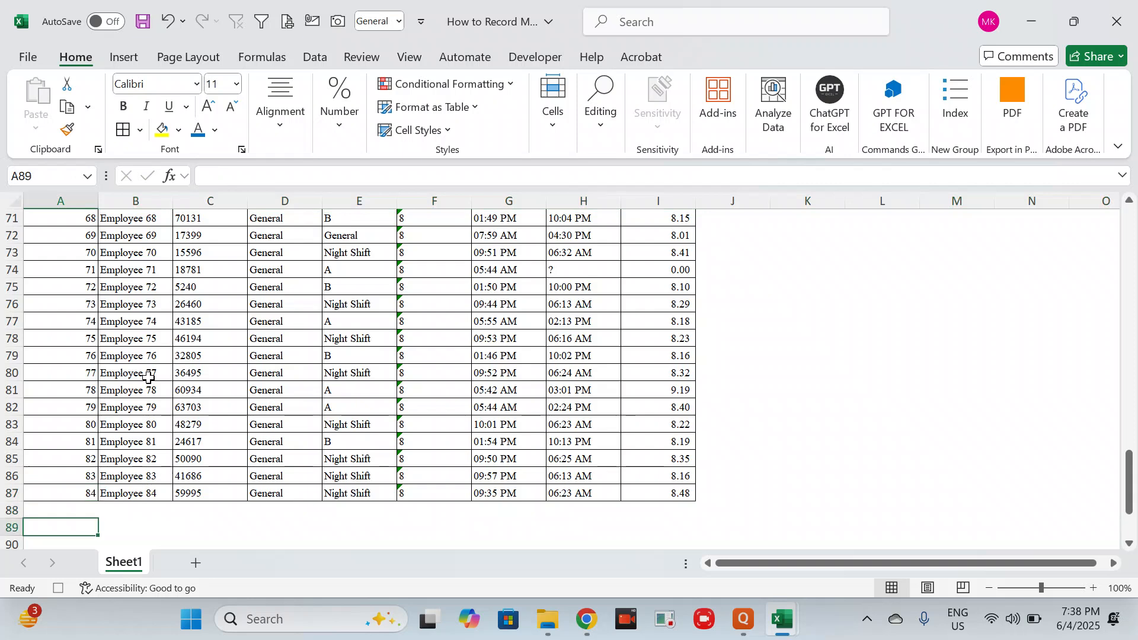
key(Up)
key(Up)
key(Up)
key(Up)
key(Up)
key(Up)
key(Up)
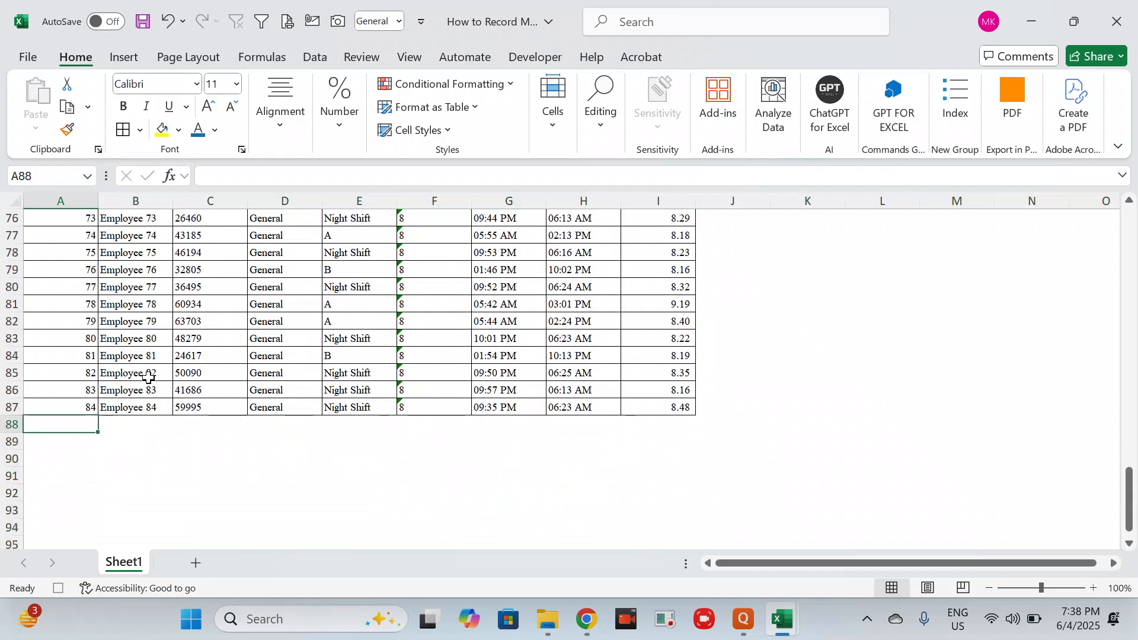
key(Right)
key(Right)
key(Right)
key(Right)
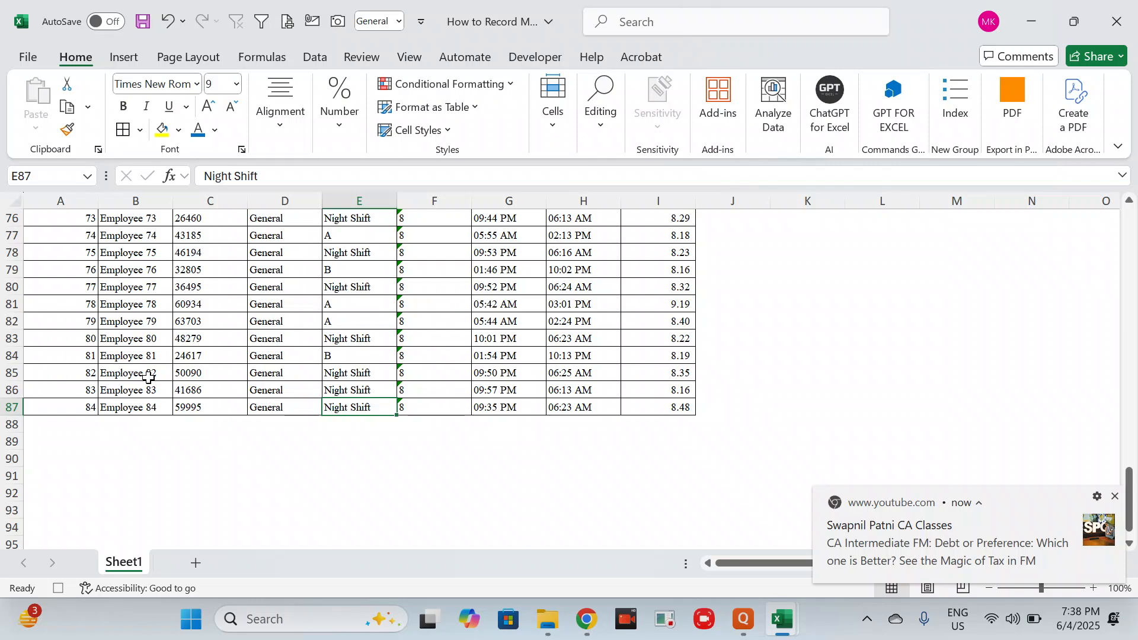
Step: Fill the attendance table's heading row, A3:I3, with yellow
key(ctrl+Up)
key(Down)
key(Down)
key(Down)
key(Down)
key(Down)
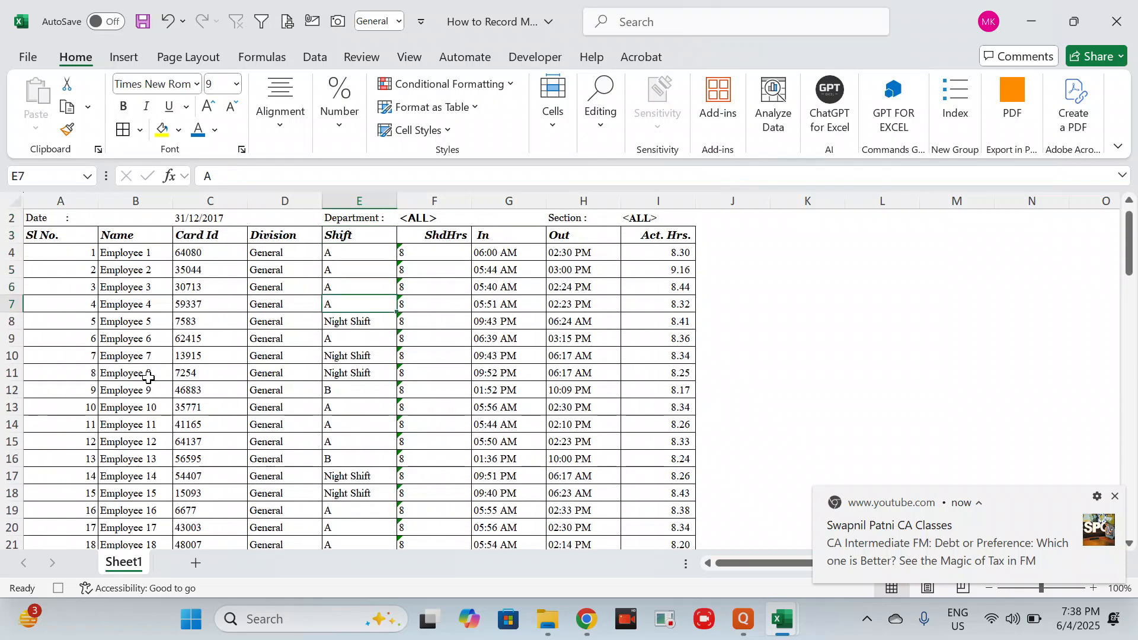
key(Left)
key(Left)
key(ctrl+Up)
key(Up)
key(Down)
key(Down)
key(ctrl+Left)
key(shift+Right)
key(shift+Right)
key(shift+Right)
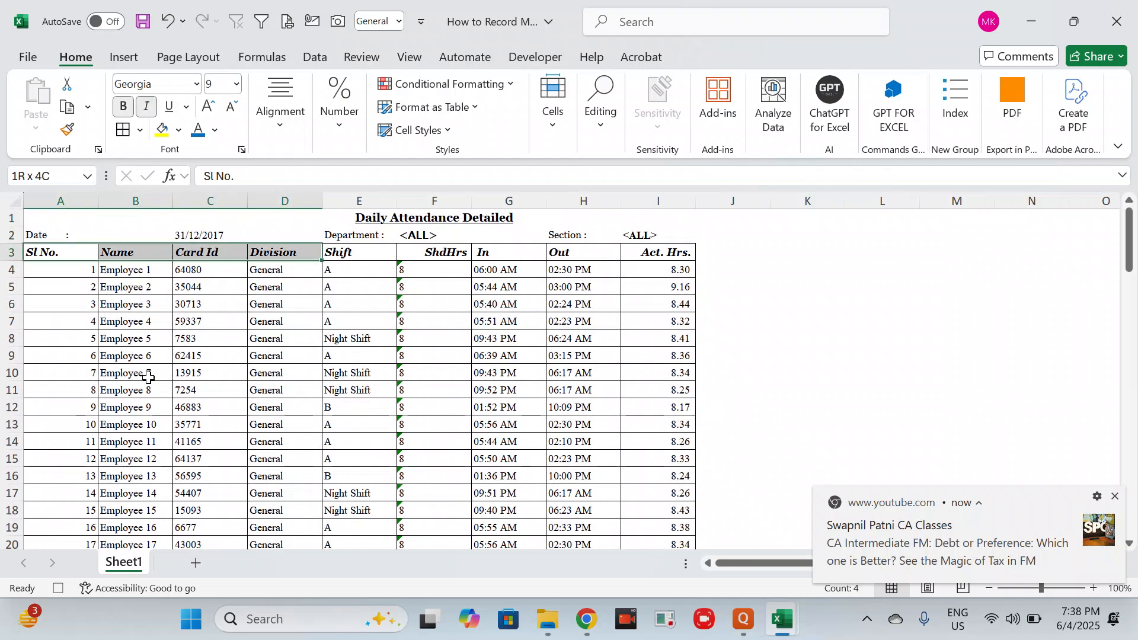
key(shift+Right)
key(shift+Right)
key(shift+Right)
key(shift+Right)
key(shift+Right)
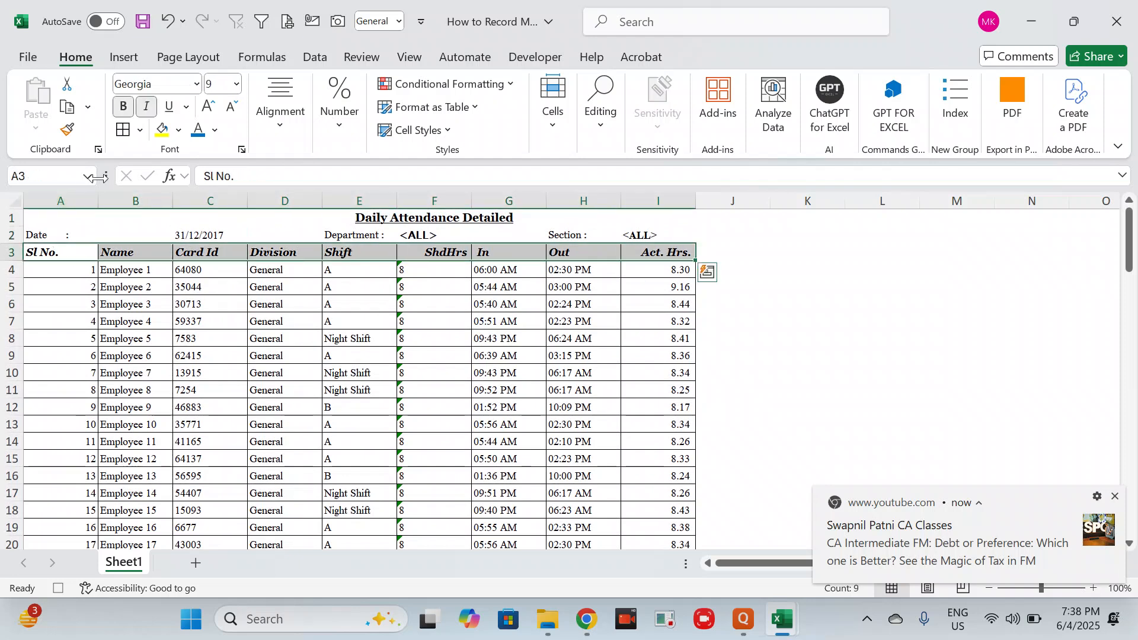
click(167, 136)
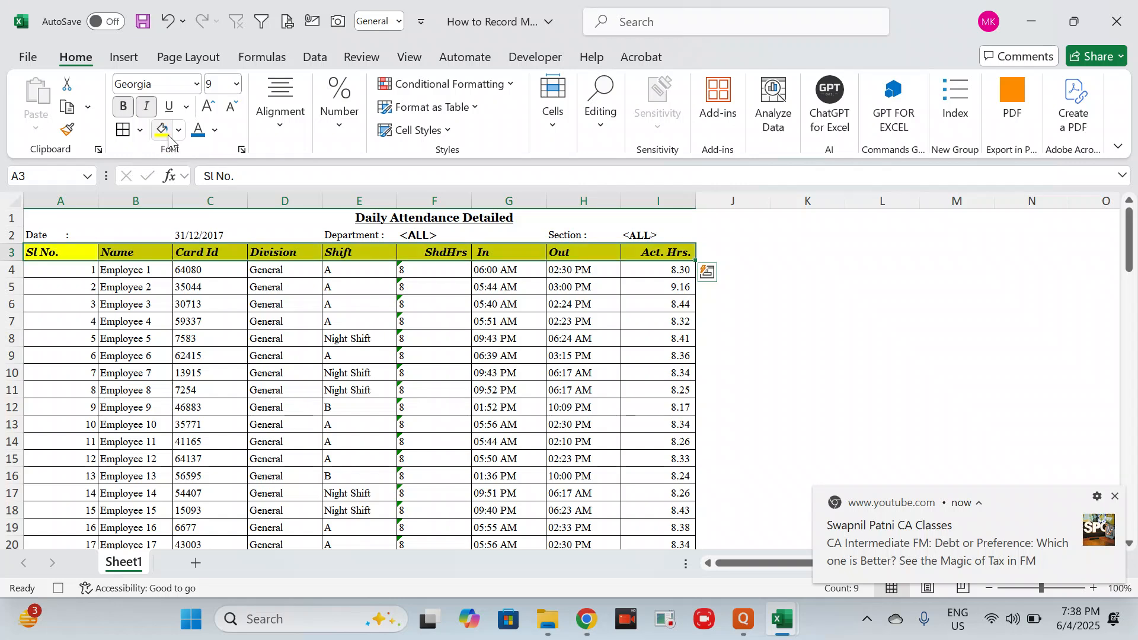
Step: Center the contents of column A, which holds the serial numbers, horizontally
key(Down)
key(ctrl+space)
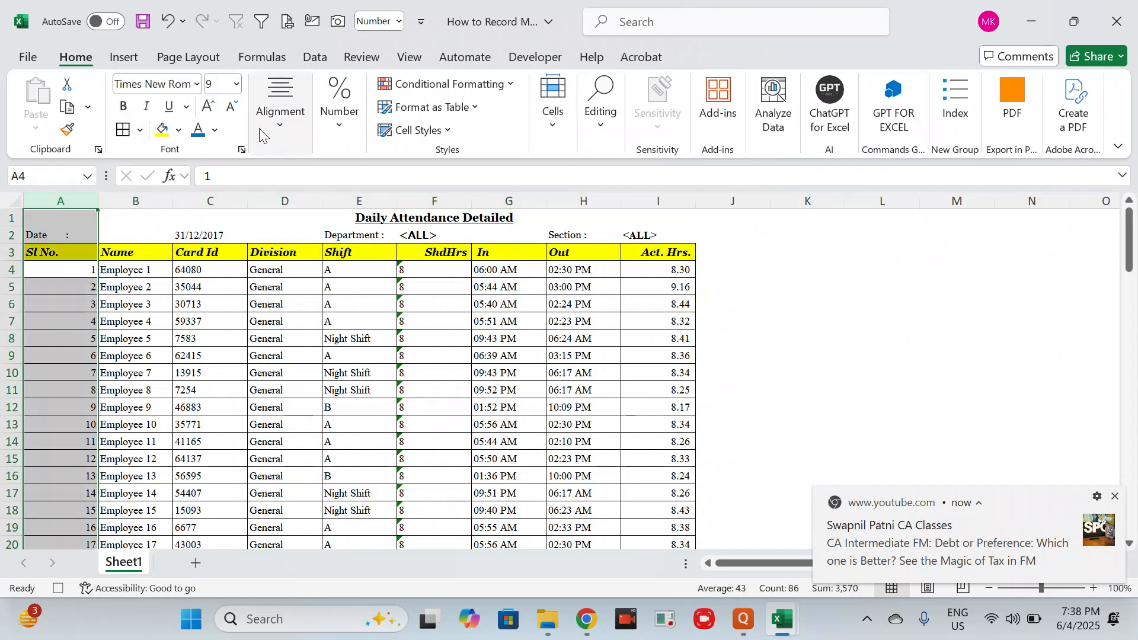
click(283, 121)
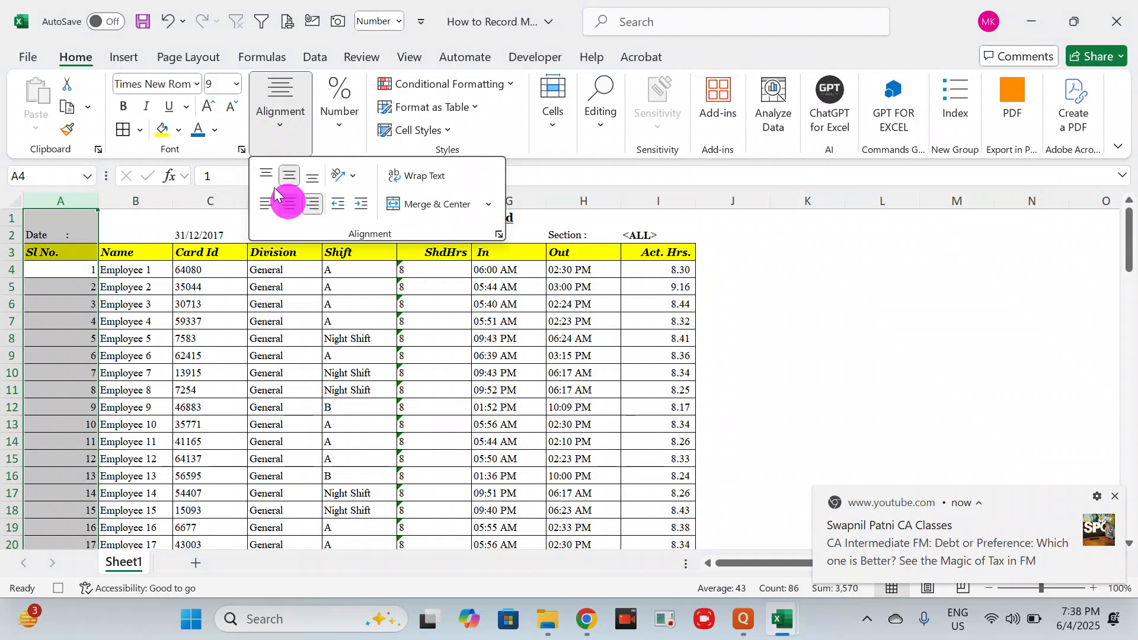
click(289, 204)
click(308, 370)
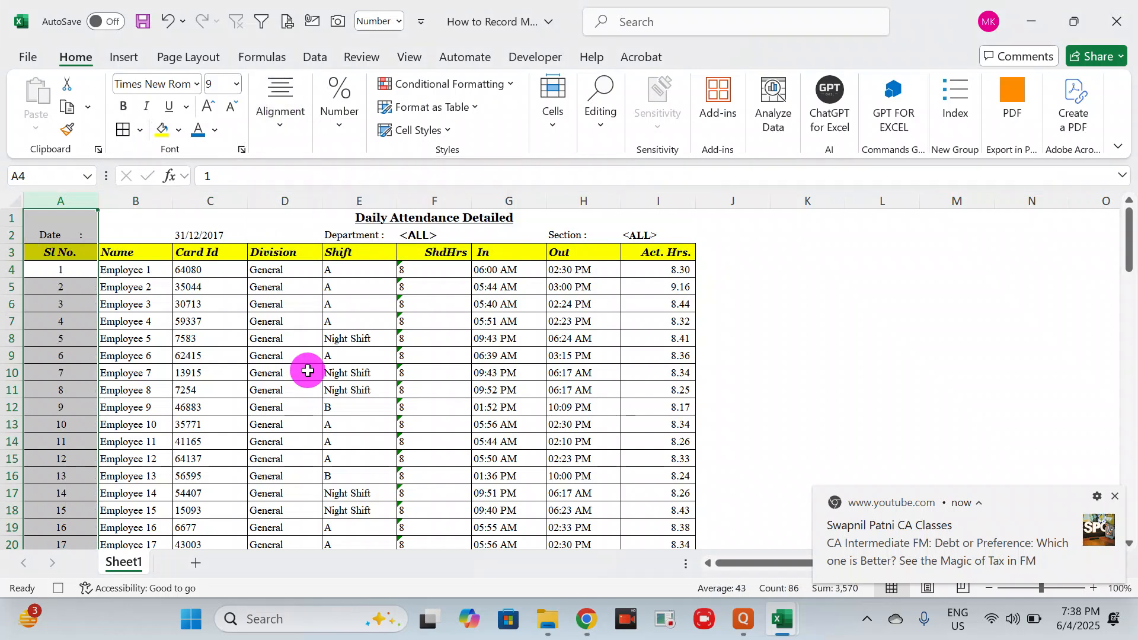
Step: Enter the company name ABC Pvt. Ltd. in cell A1
key(ctrl+Up)
key(ctrl+Up)
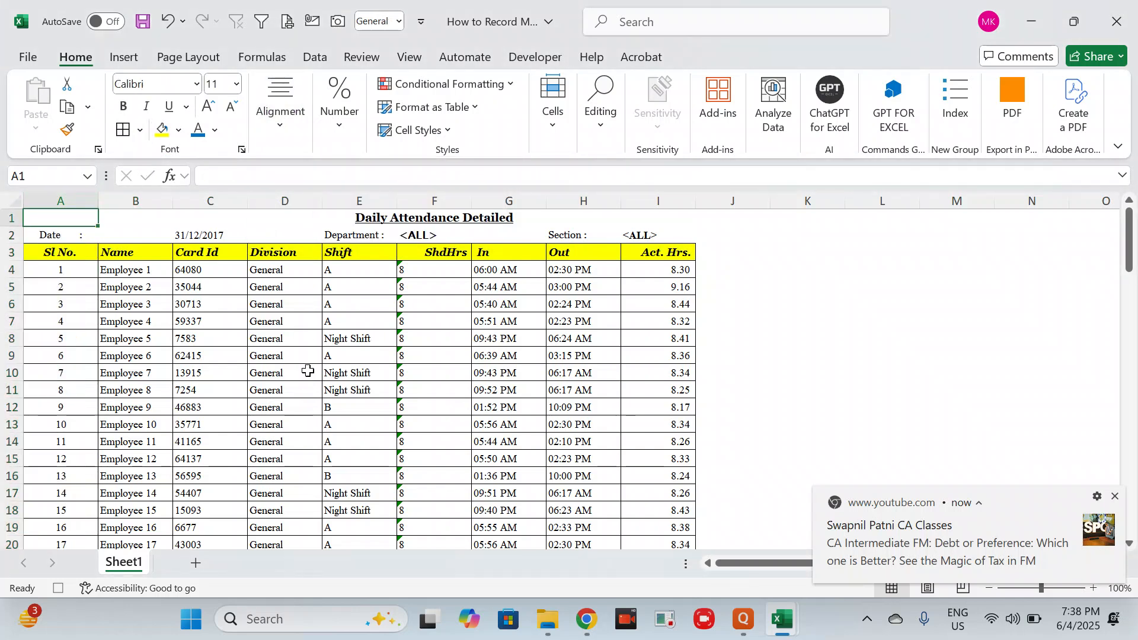
text(ABC)
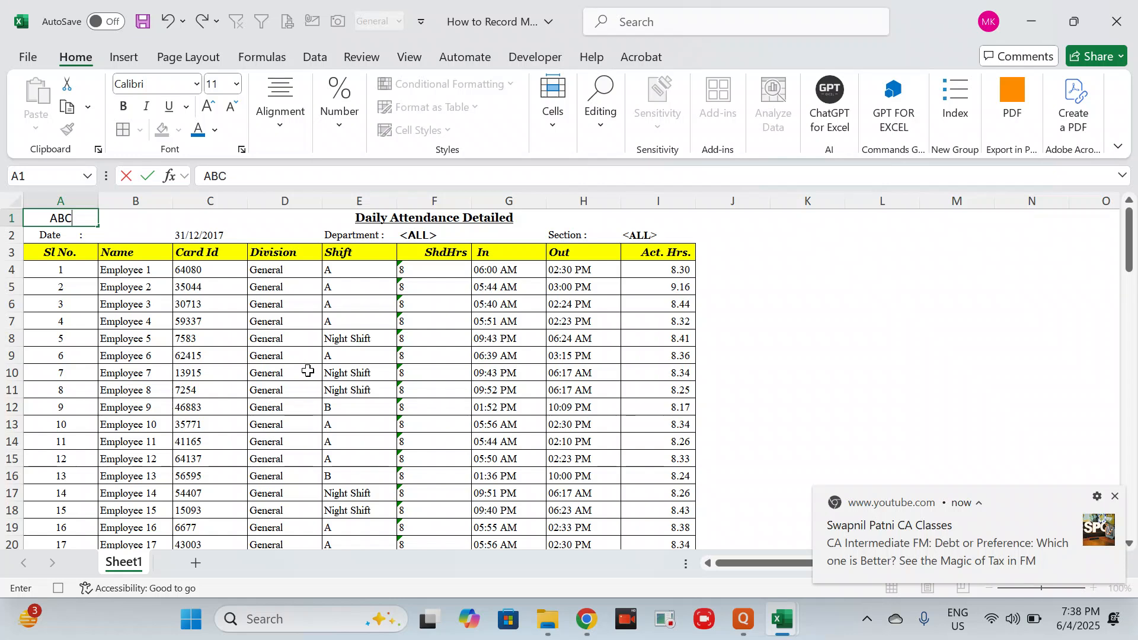
text( Pvt. Ltd.)
key(ctrl+Return)
key(Return)
key(Up)
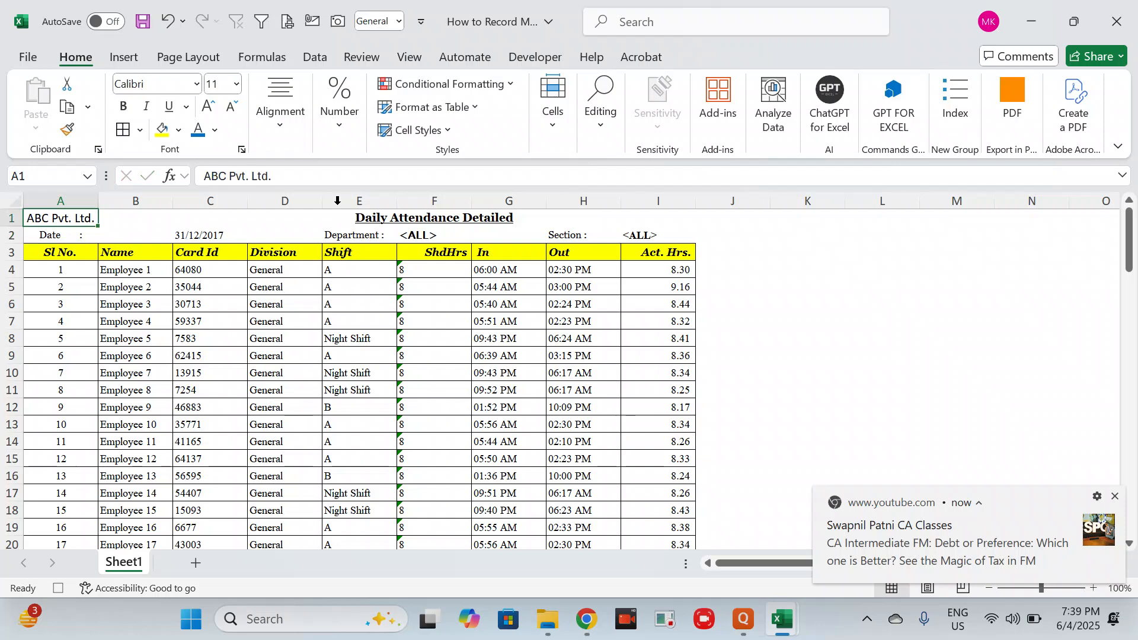
Step: Enlarge the company name in A1 to font size 24 and left-align it
click(207, 106)
click(207, 106)
click(207, 106)
click(207, 107)
click(207, 107)
click(207, 107)
click(207, 107)
click(279, 121)
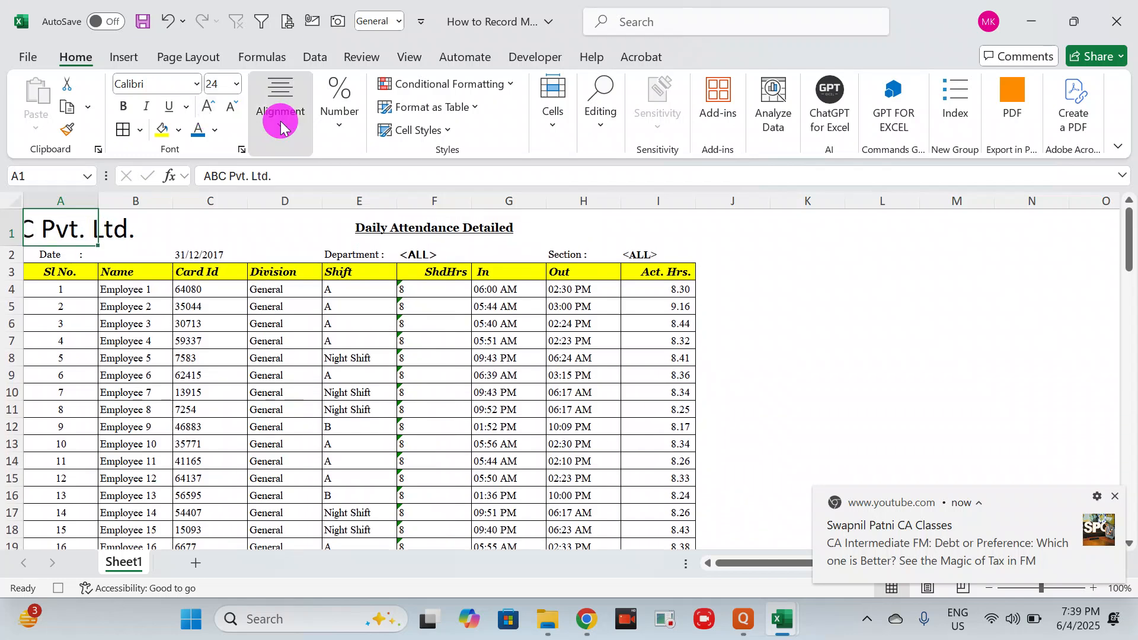
click(264, 203)
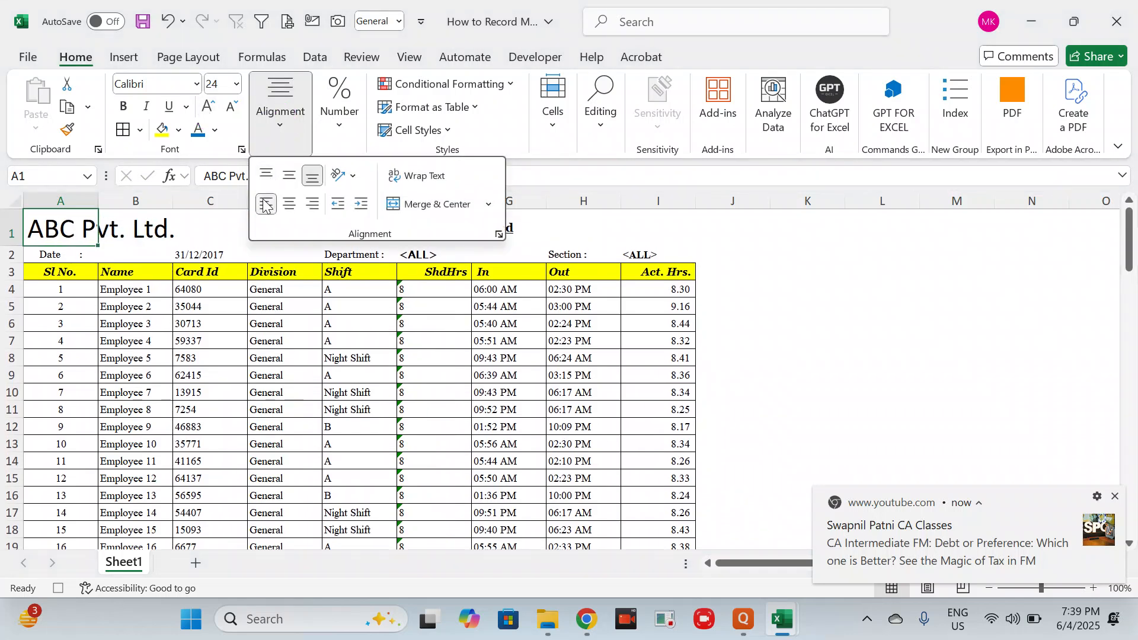
Step: Set the font color of the company name in A1 to standard Blue and make it bold
click(215, 136)
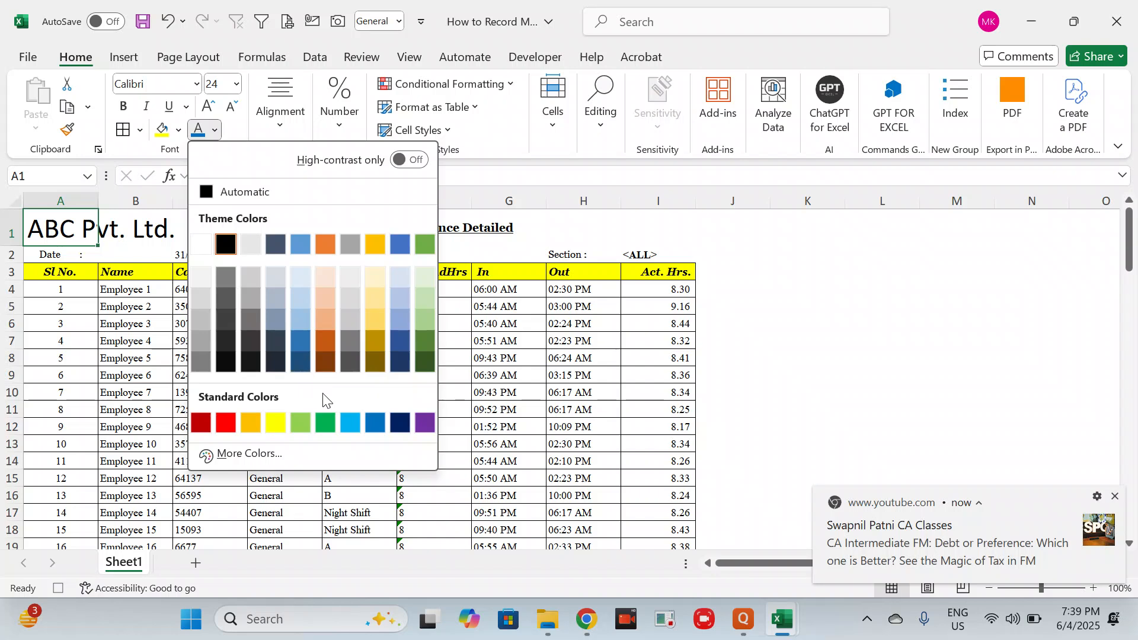
click(375, 421)
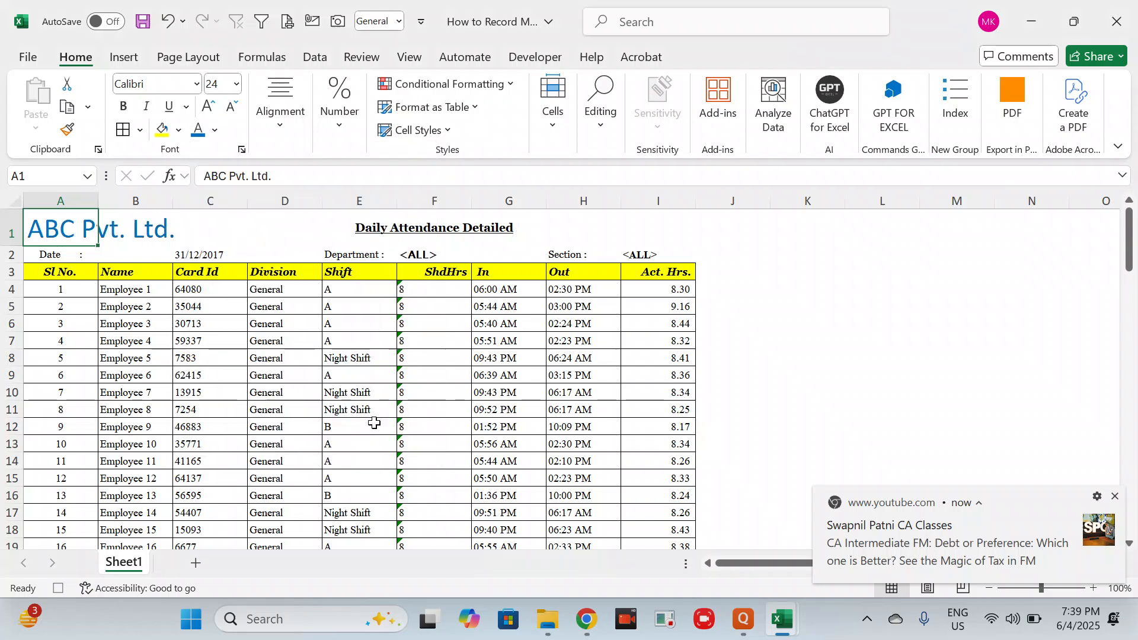
key(ctrl+b)
Step: Delete the Division column, column D, from the attendance sheet
click(291, 388)
key(Right)
key(Right)
key(Right)
key(Right)
key(Right)
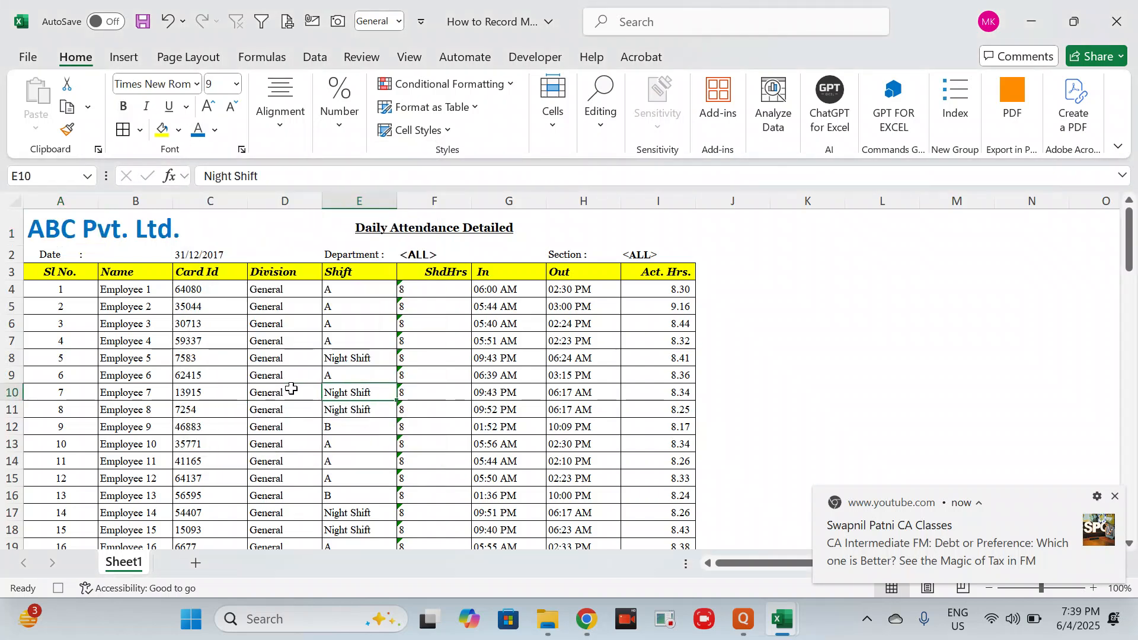
key(Left)
key(Left)
key(Left)
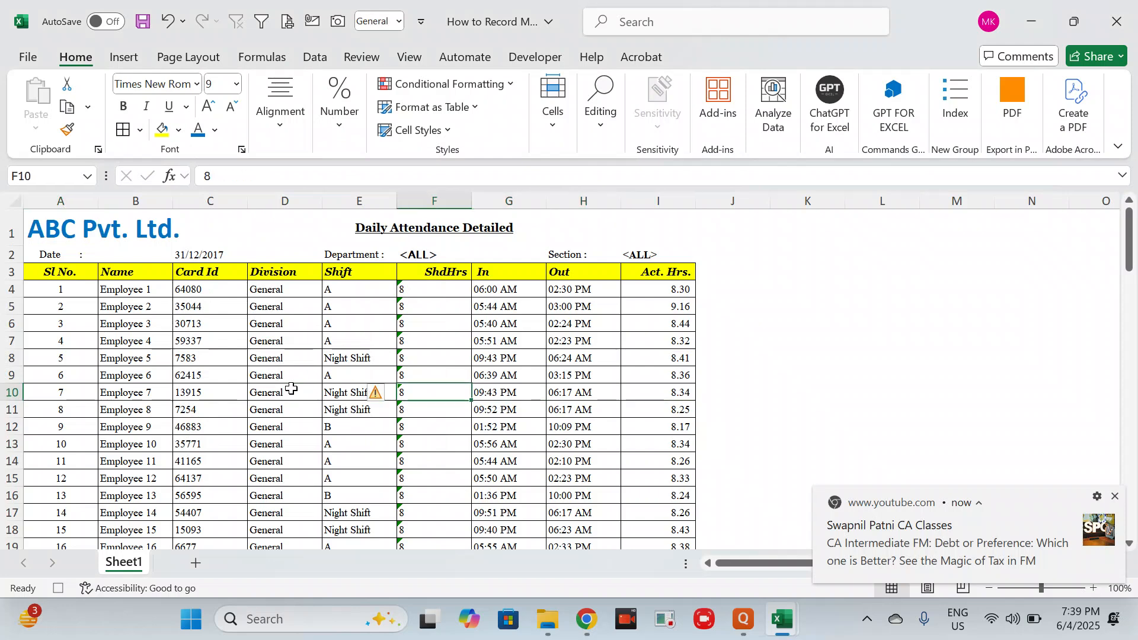
click(285, 201)
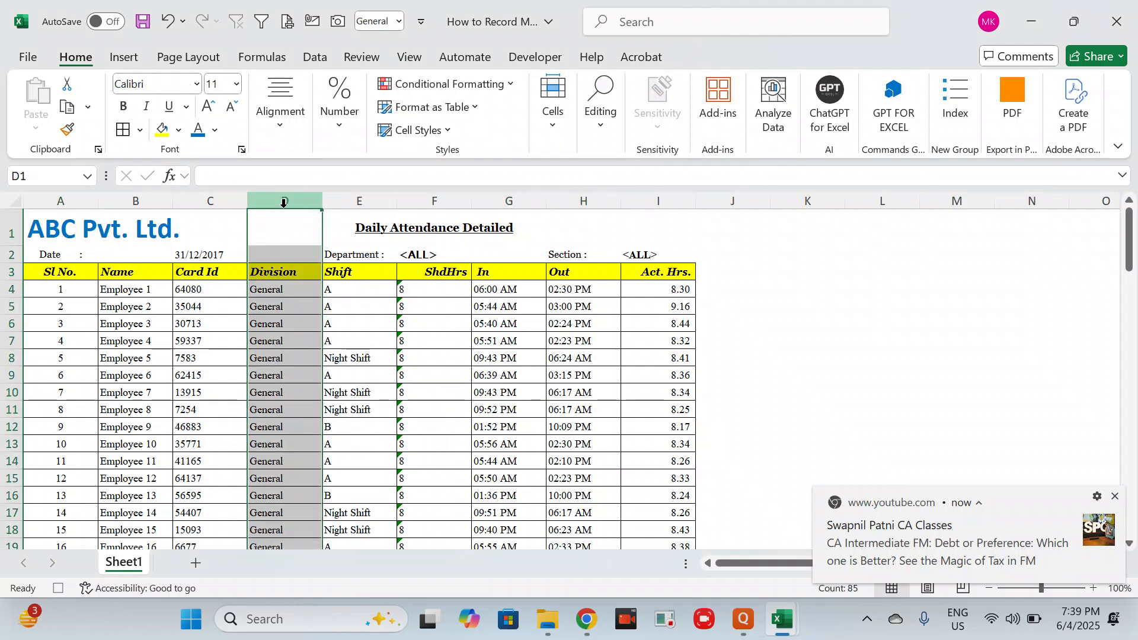
key(ctrl+minus)
click(515, 338)
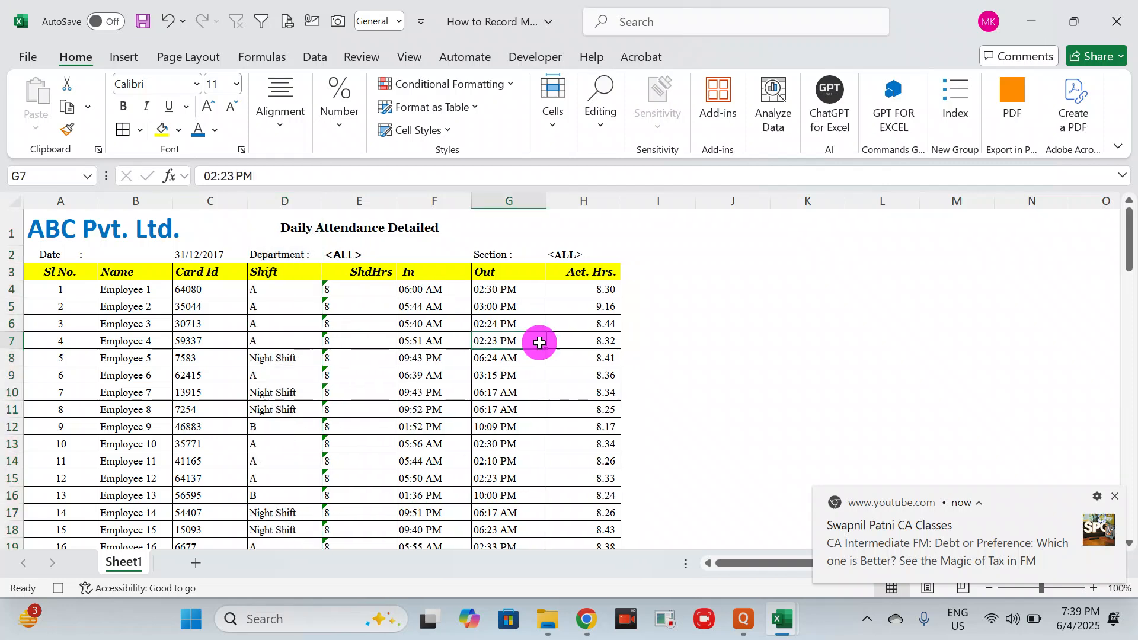
Step: Review the Act. Hrs. values in column H from the first to the last record, along with the empty column I beside them
click(637, 290)
key(Left)
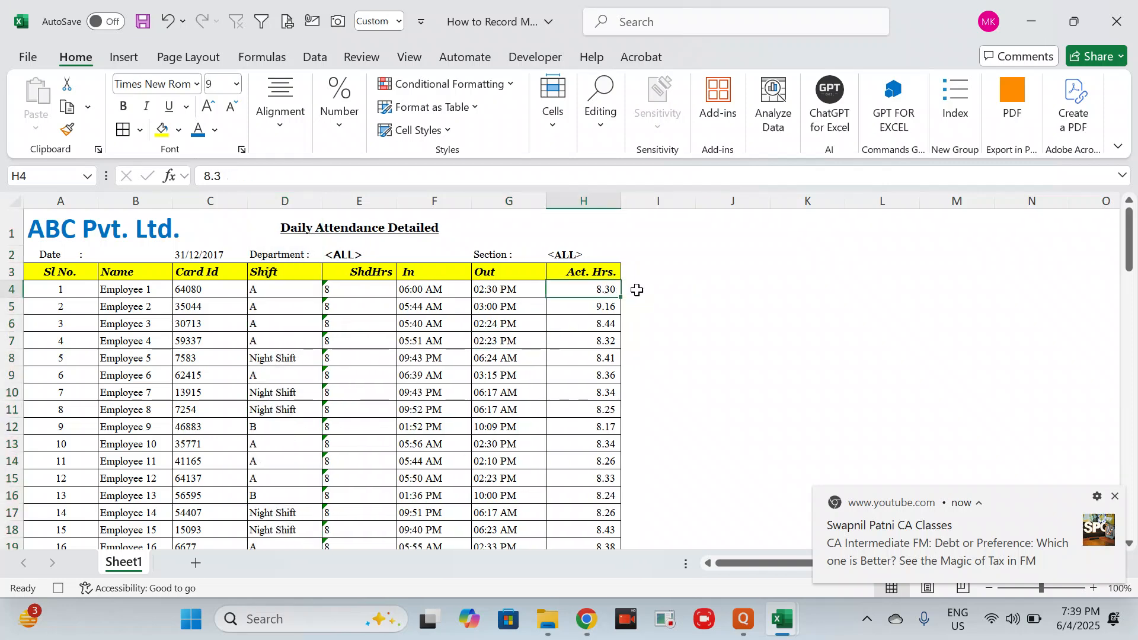
key(ctrl+Down)
key(ctrl+Up)
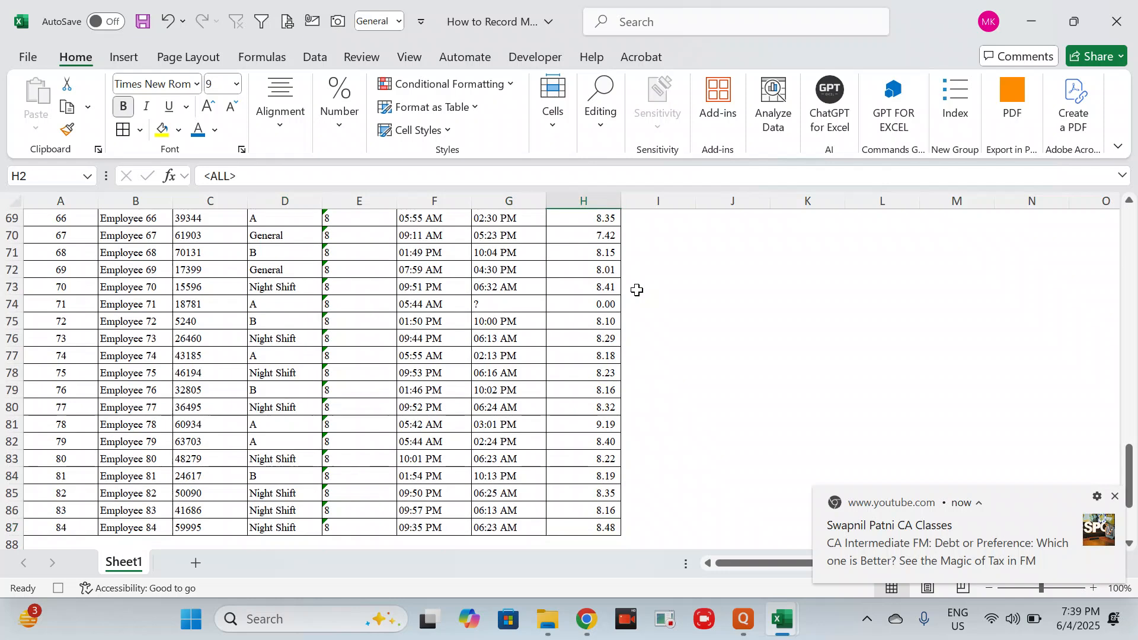
key(Down)
key(Down)
key(Right)
key(Up)
key(Up)
key(Up)
key(Down)
key(Down)
key(Down)
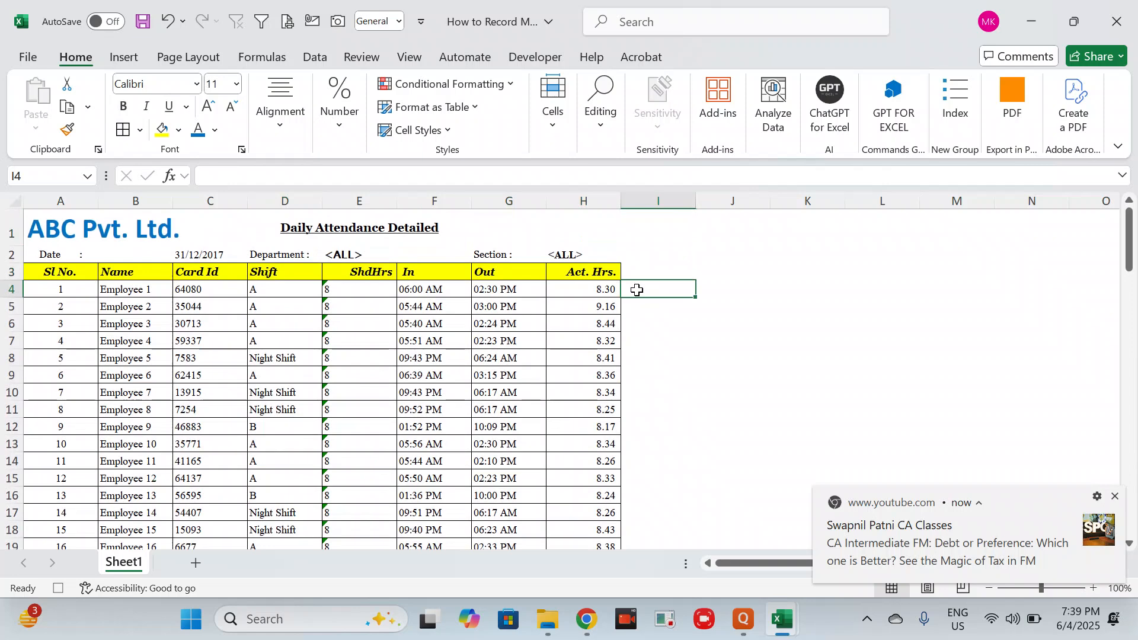
Step: Calculate the first employee's hours worked in I4 with the formula =MOD(G4-F4,1), using the Out and In times
click(1118, 498)
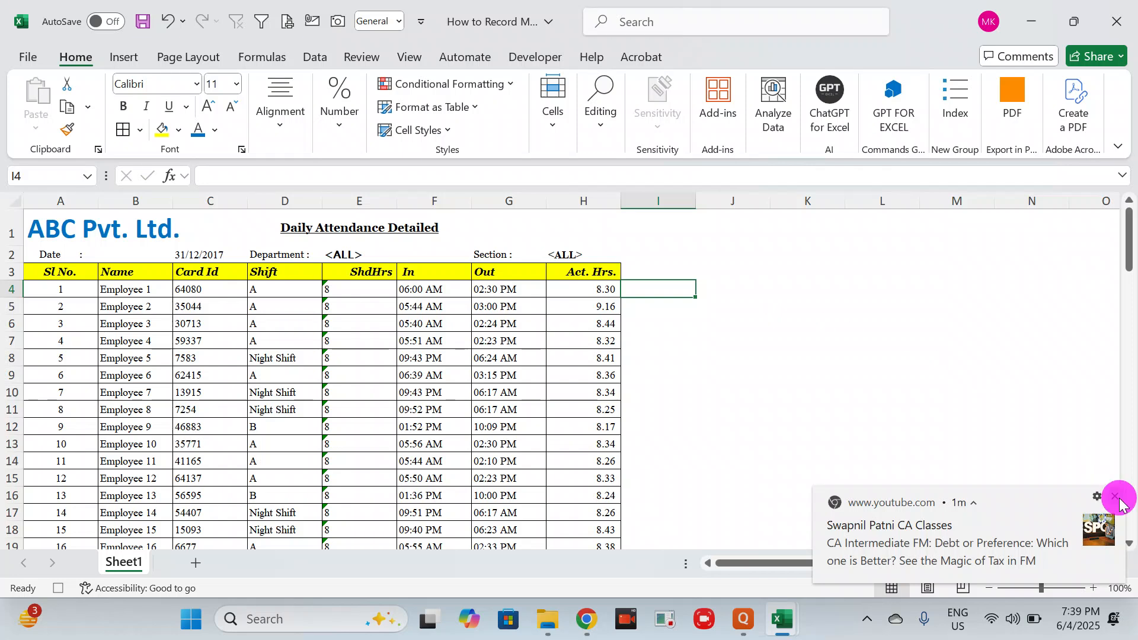
text(=)
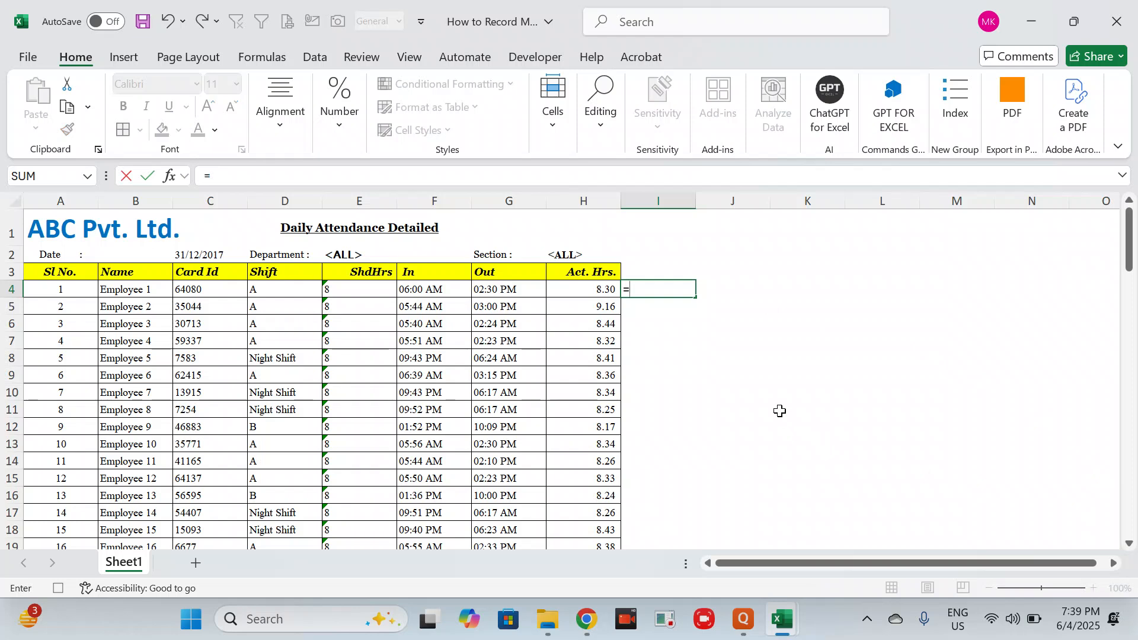
text(mod)
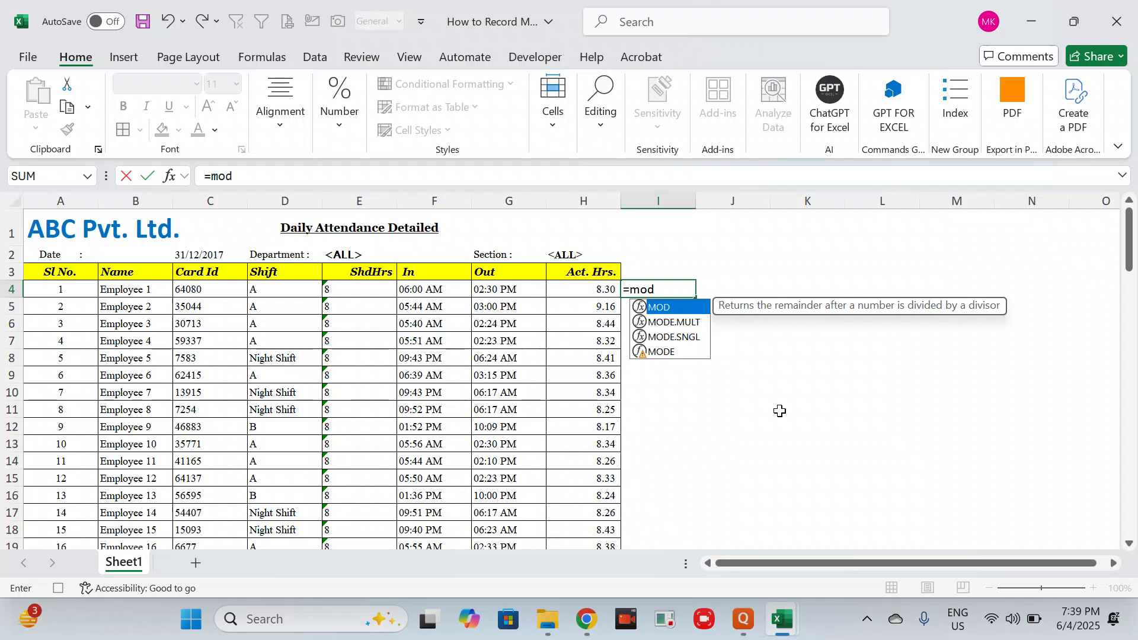
key(Tab)
key(Left)
key(Left)
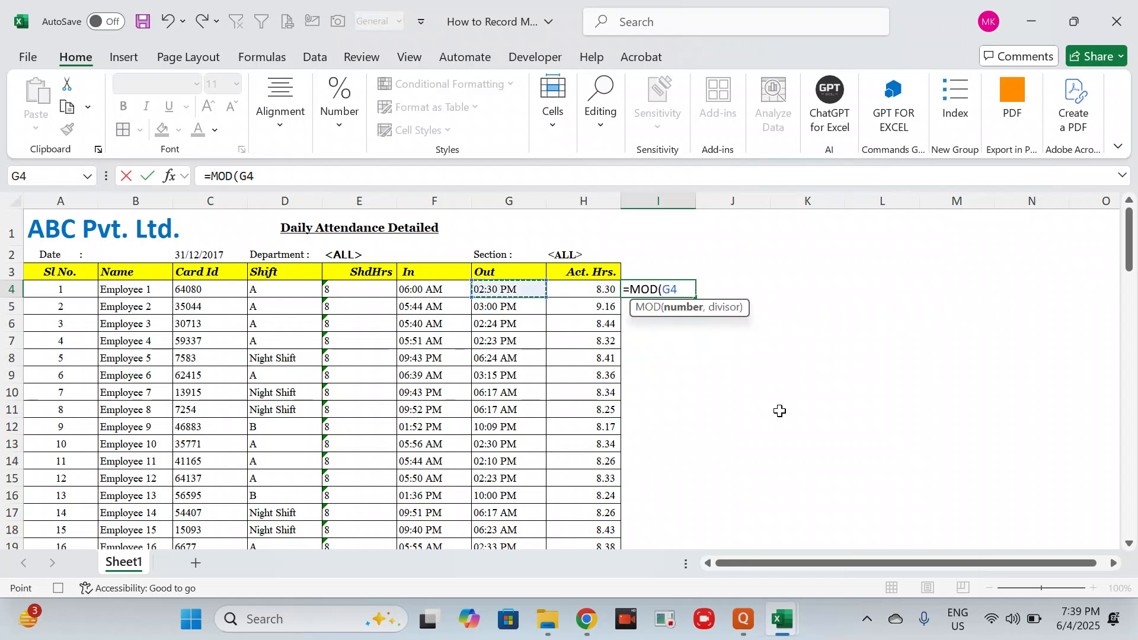
text(-)
key(Left)
key(Left)
key(Left)
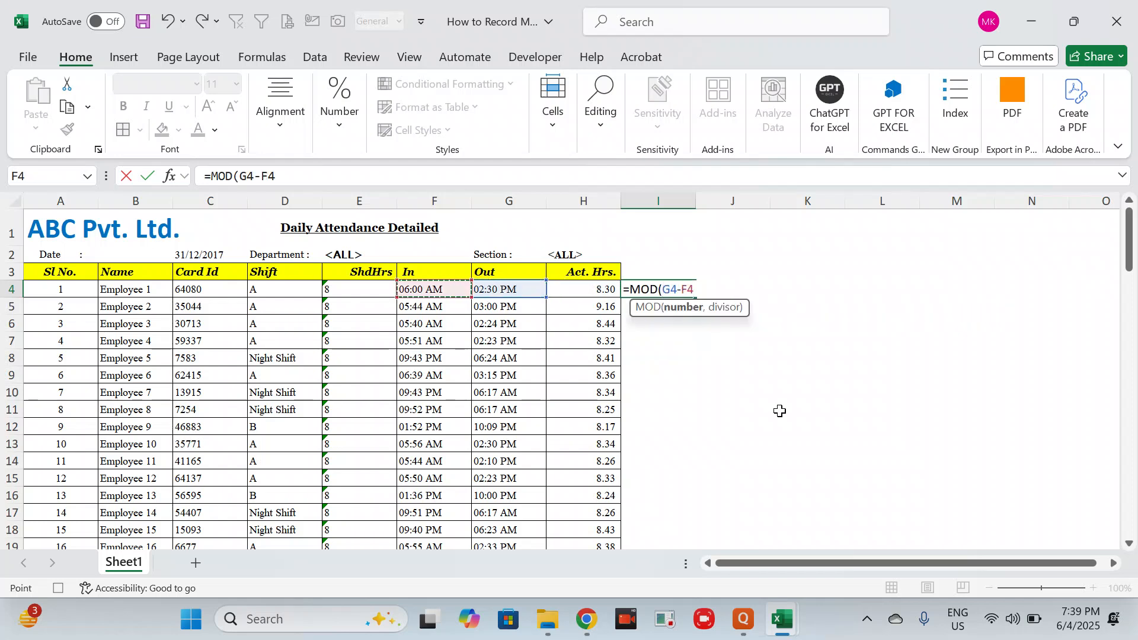
text(,1)
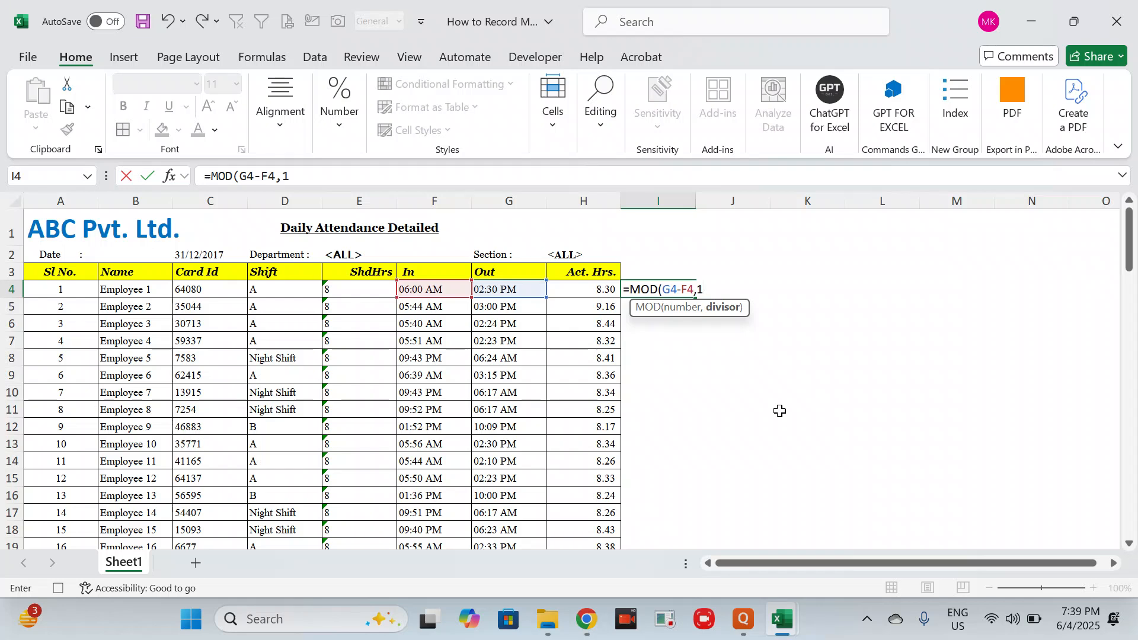
key(Return)
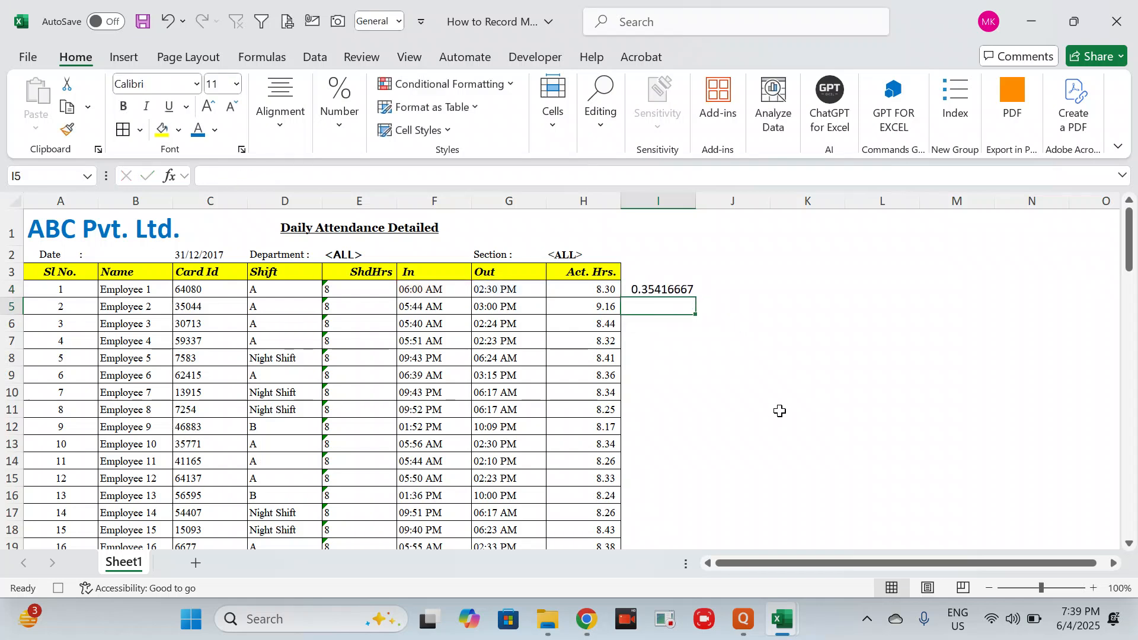
Step: Apply the custom number format h:mm to I4 and fill its formula down to the last employee
key(Up)
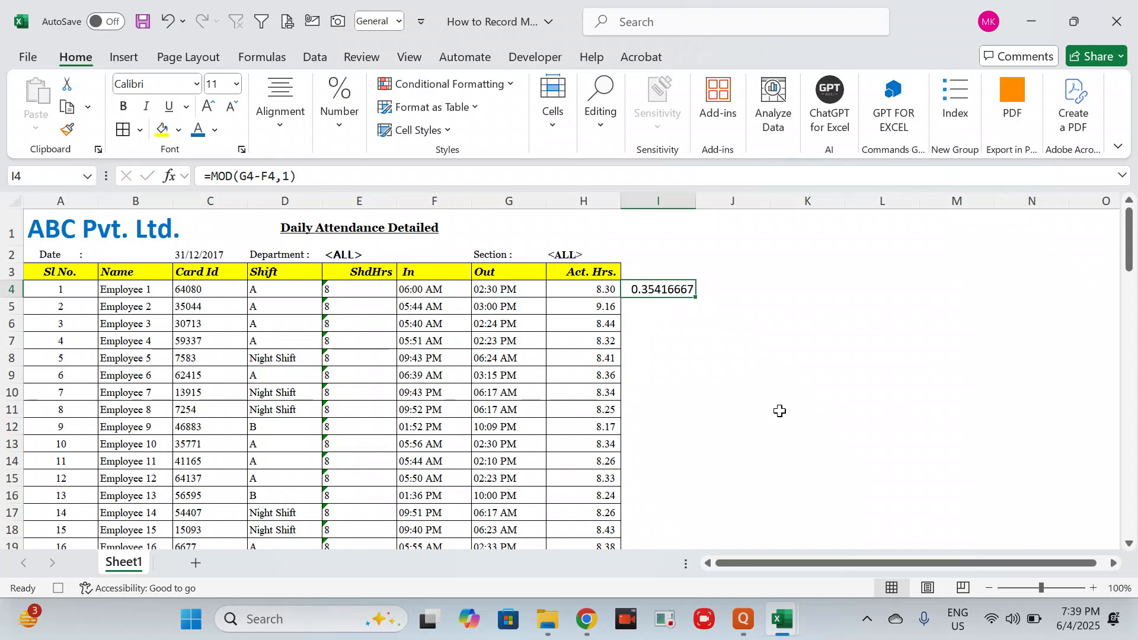
key(ctrl+1)
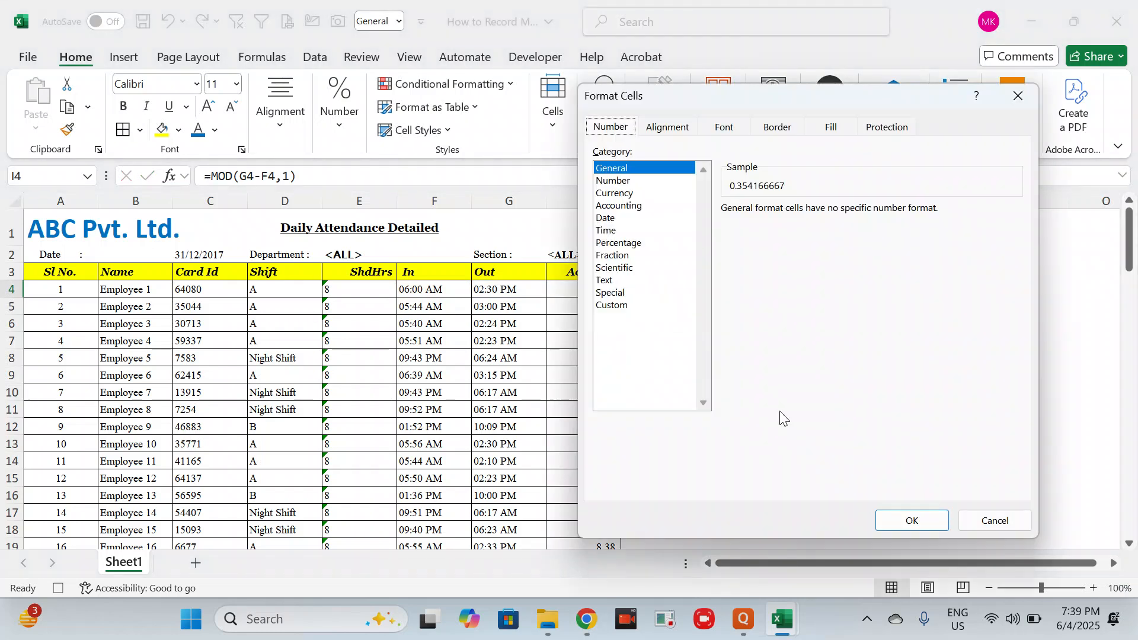
click(614, 305)
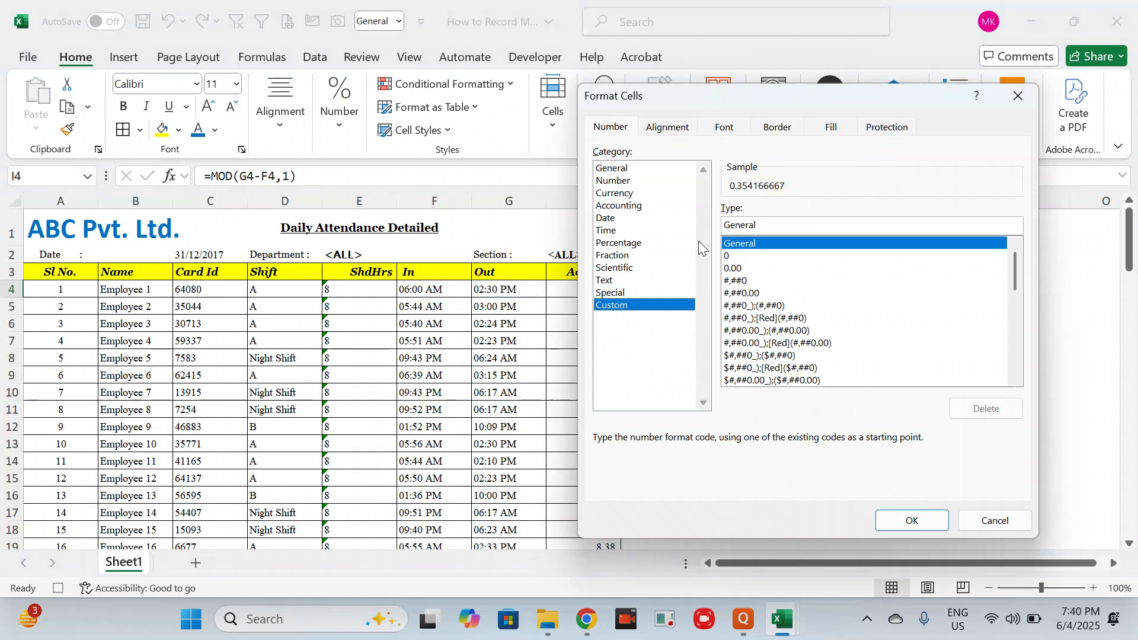
drag(1019, 283, 1012, 343)
click(737, 294)
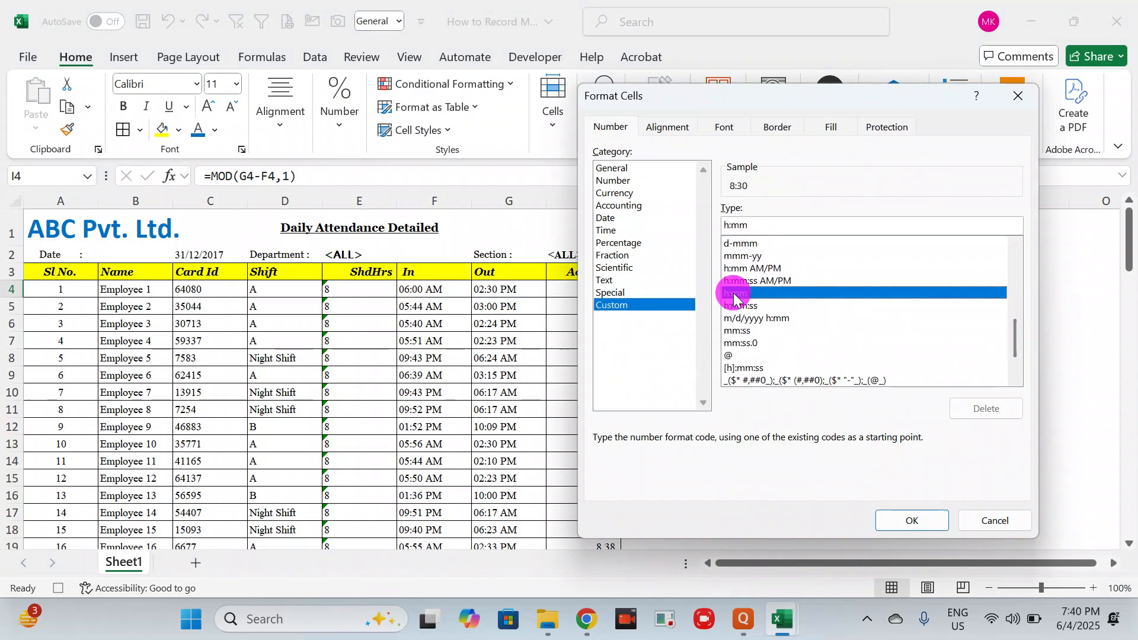
click(907, 520)
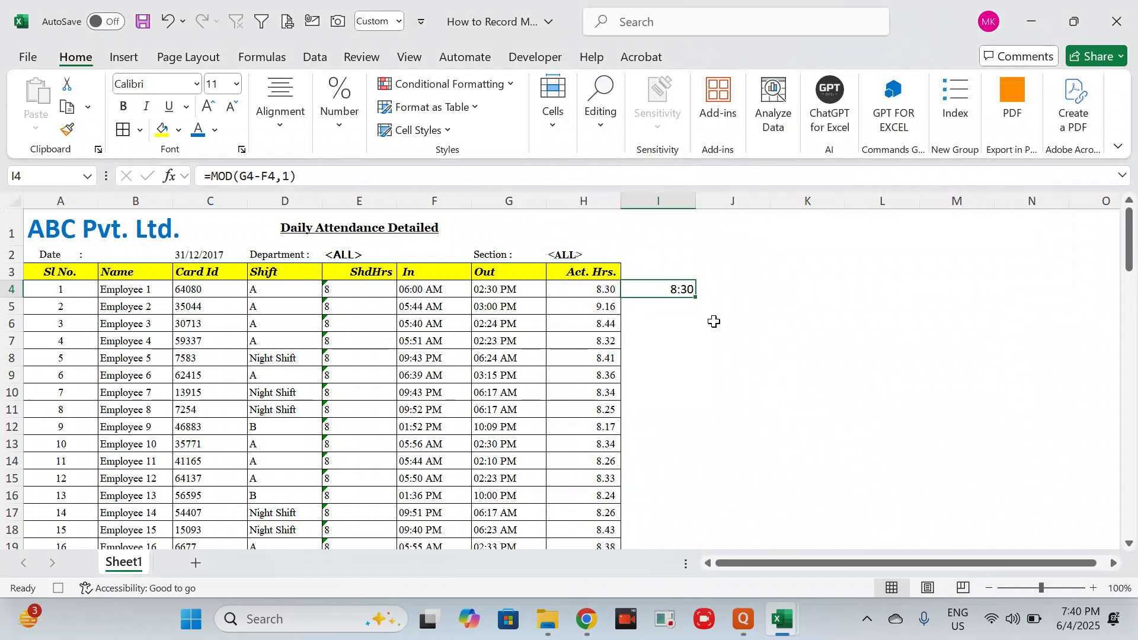
double_click(697, 300)
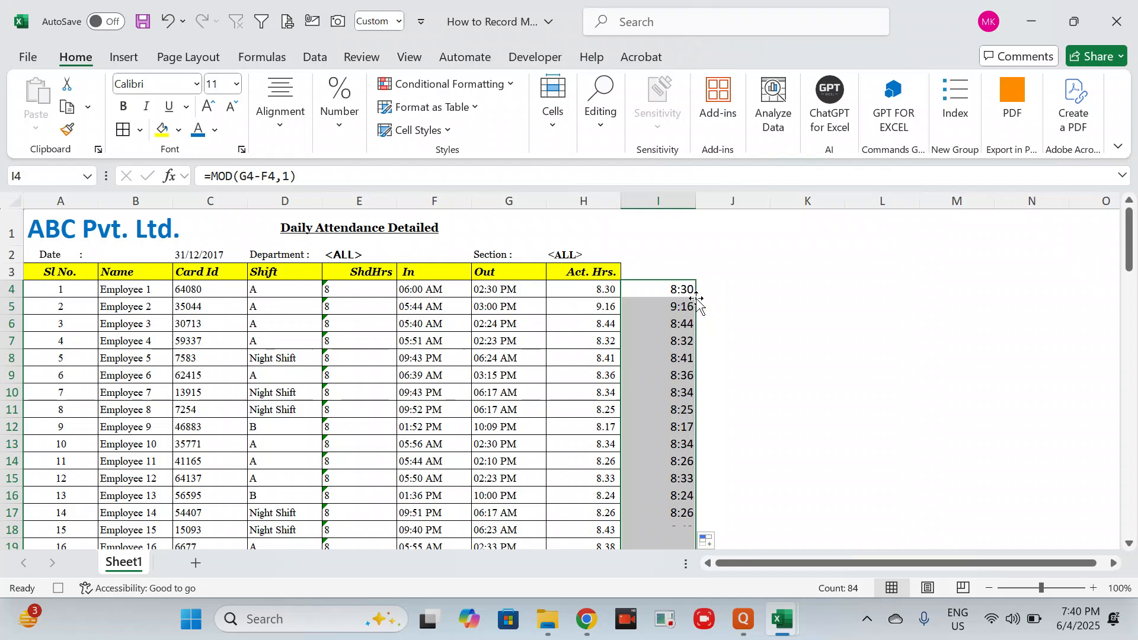
Step: Review the calculated hours in column I down to about row 55, checking them against the Act. Hrs. values beside them
click(675, 374)
key(Down)
key(Down)
key(Down)
key(Down)
key(Down)
key(Down)
key(Down)
key(Down)
key(Down)
key(Down)
key(Down)
key(Down)
key(Down)
key(Down)
key(Down)
key(Down)
key(Down)
key(Down)
key(Down)
key(Down)
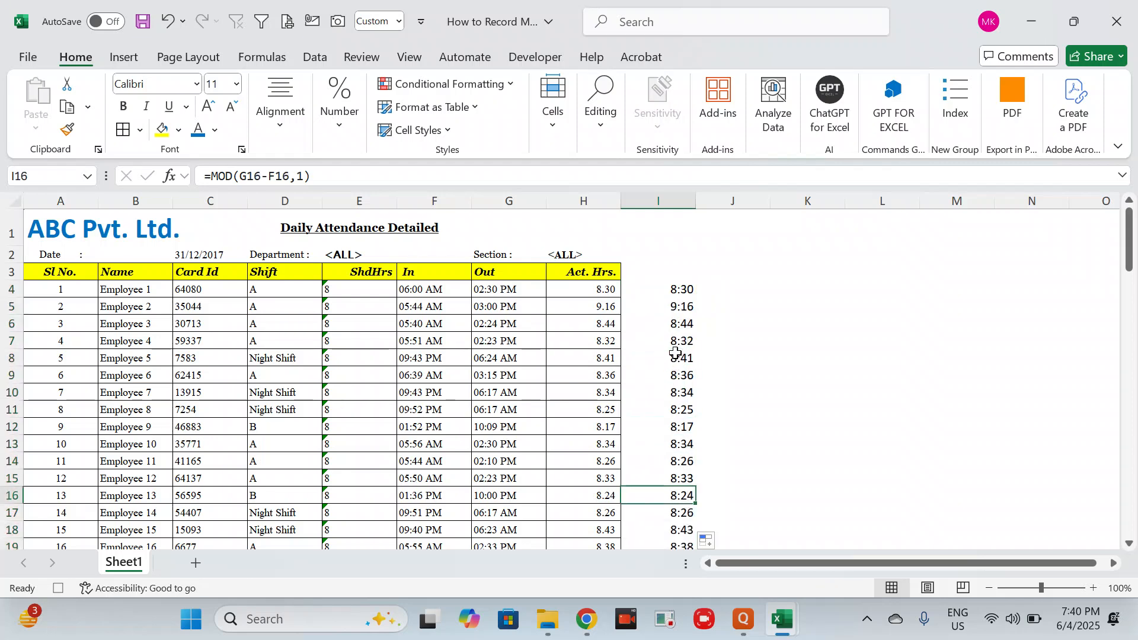
key(Down)
key(Down)
key(Down)
key(Down)
key(Down)
key(Down)
key(Down)
key(Down)
key(Down)
key(Down)
key(Down)
key(Down)
key(Down)
key(Down)
key(Down)
key(Down)
key(Down)
key(Down)
key(Down)
key(Down)
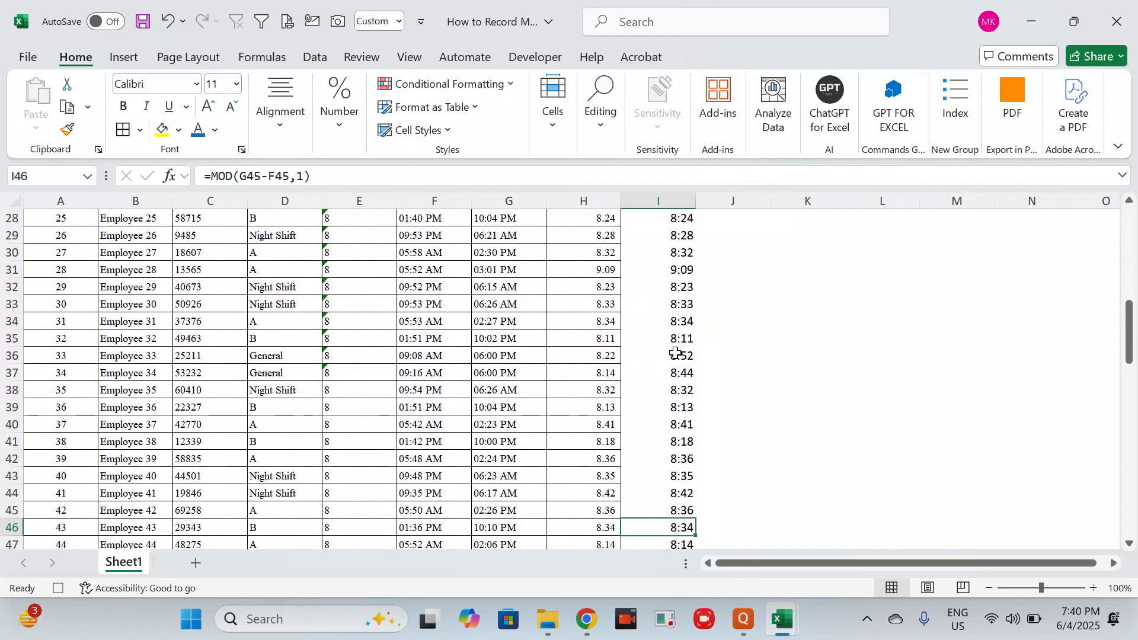
key(Up)
key(Up)
key(Up)
key(Up)
key(Up)
key(Up)
key(Up)
key(Up)
key(Up)
key(Up)
key(Up)
key(Left)
key(Right)
key(Down)
key(Down)
key(Down)
key(Down)
key(Down)
key(Down)
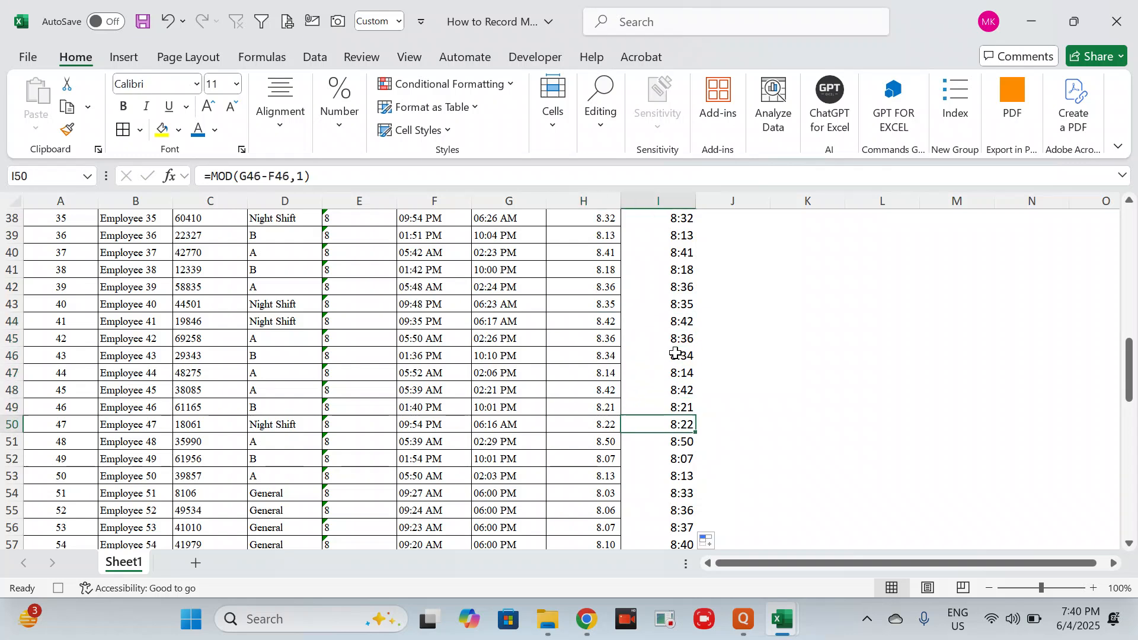
key(Down)
key(Down)
key(Down)
key(Down)
key(Down)
key(Up)
key(Up)
key(Up)
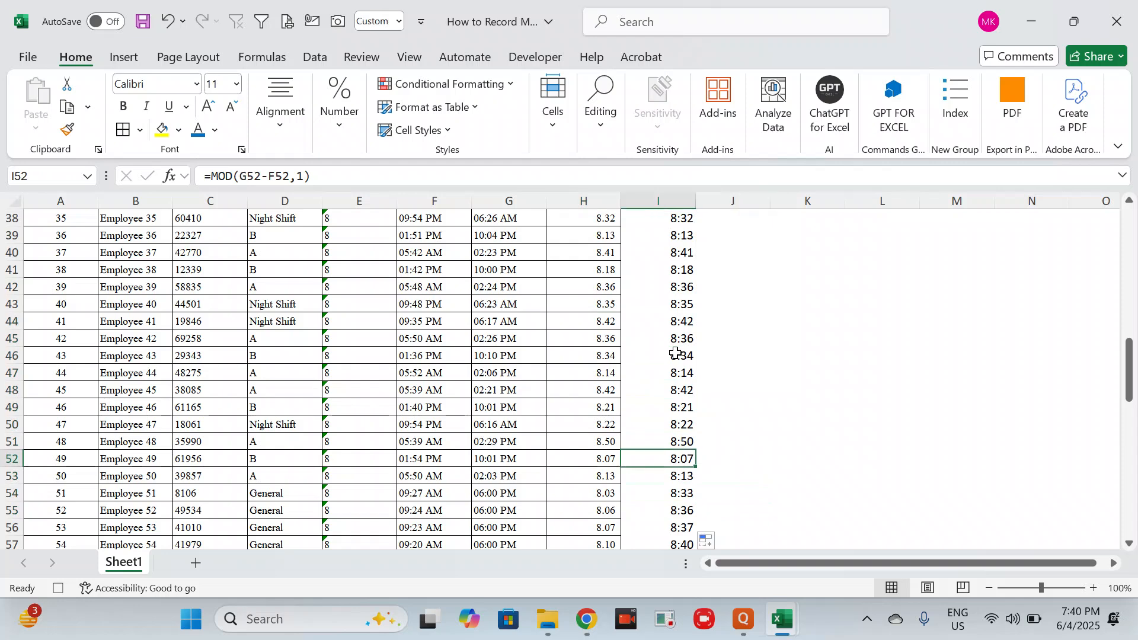
Step: Compare the Act. Hrs. in column H with the calculated hours in column I from row 52 onward, examining row 62 closely
key(Left)
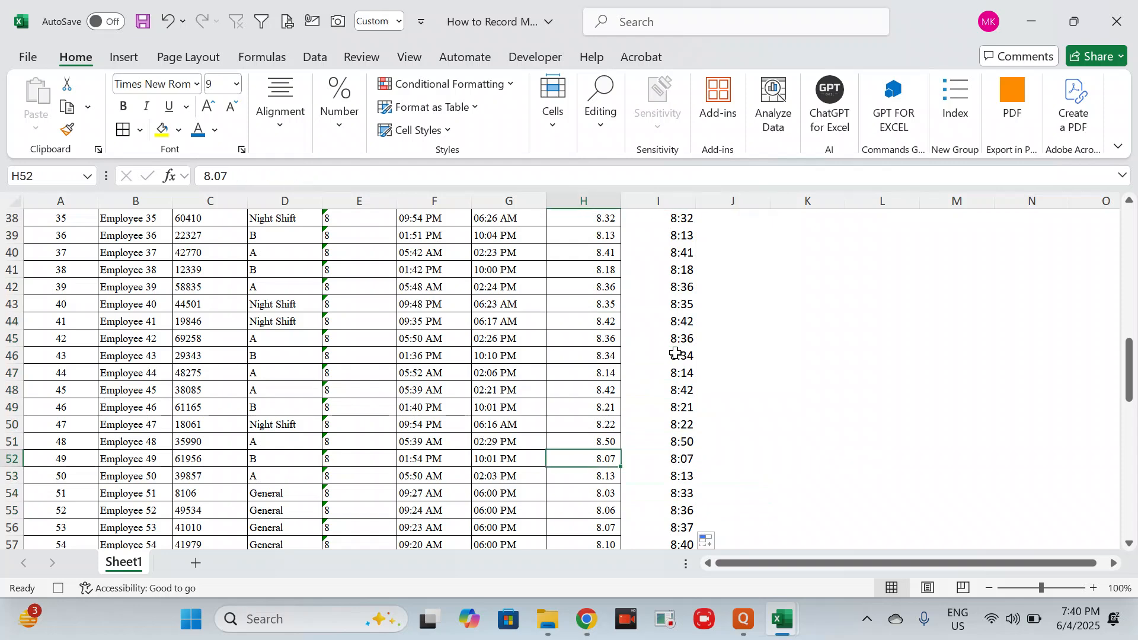
key(Down)
key(Down)
key(Down)
key(Down)
key(Down)
key(Down)
key(Down)
key(Down)
key(Down)
key(Down)
key(Down)
key(Down)
key(Down)
key(Down)
key(Down)
key(Down)
key(Down)
key(Down)
key(Down)
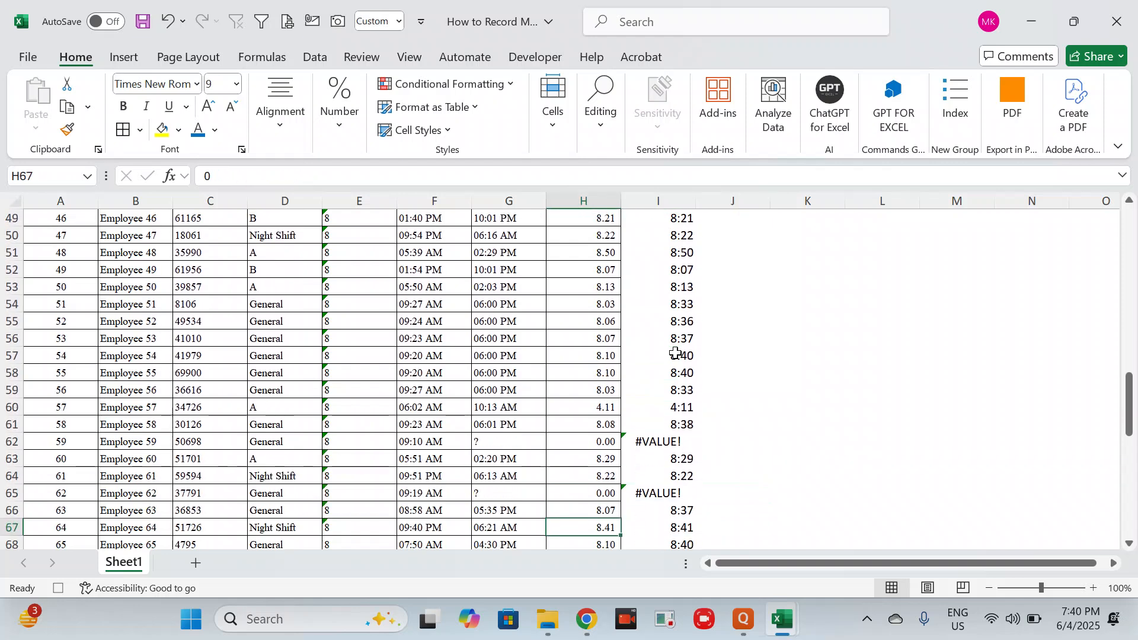
key(Up)
key(Up)
key(Up)
key(Up)
key(Up)
key(Up)
key(Up)
key(Up)
key(Up)
key(Up)
key(Up)
key(Right)
key(Down)
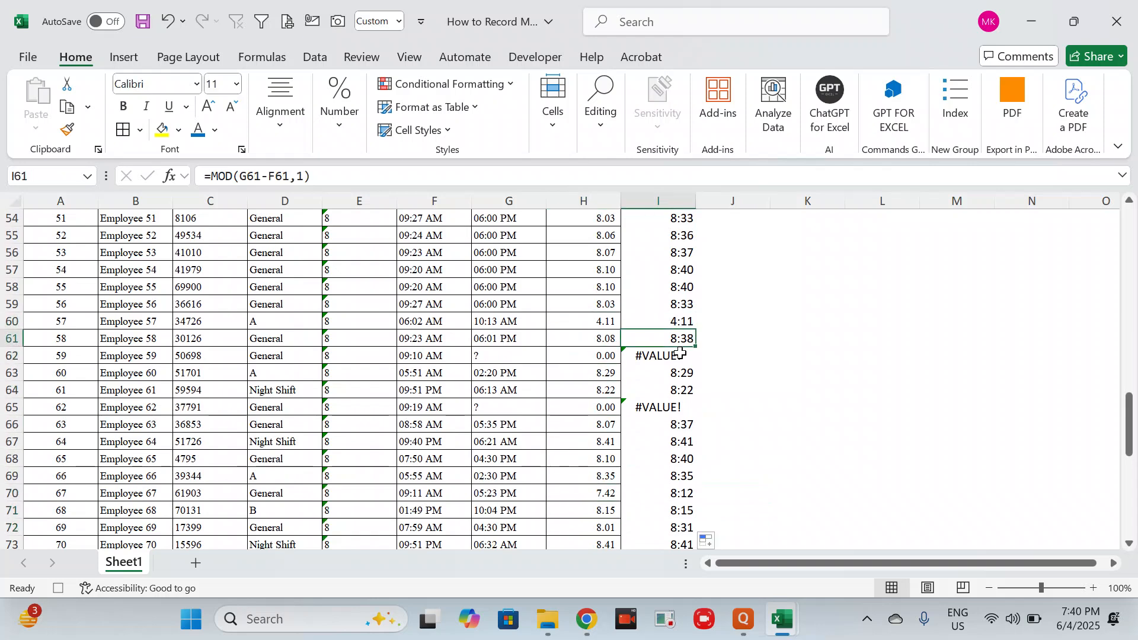
key(Down)
key(Left)
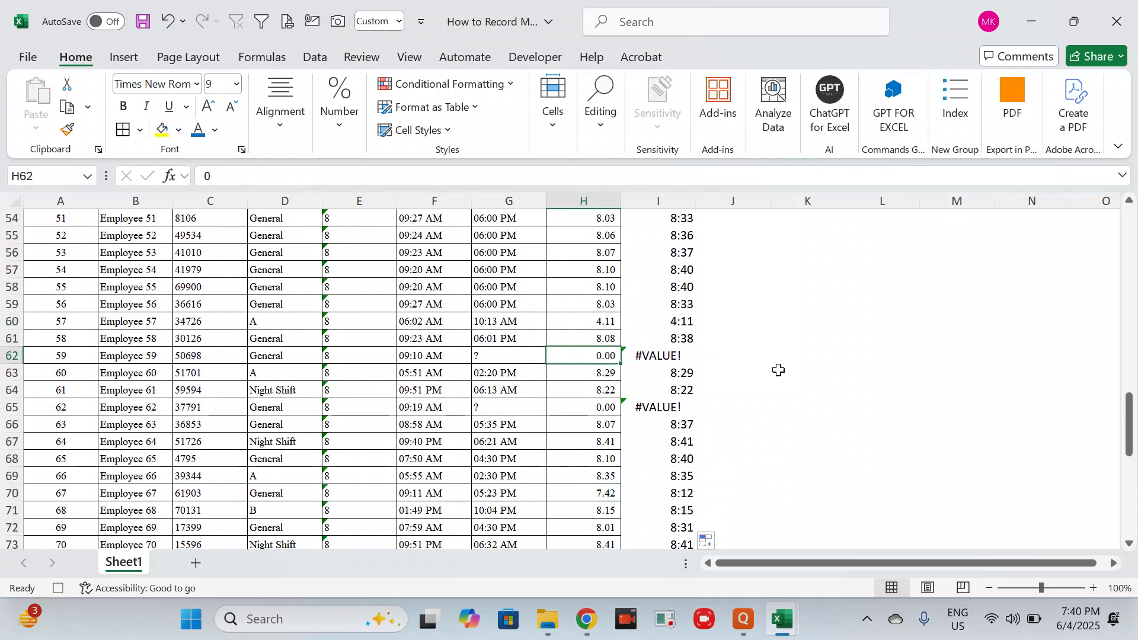
key(Right)
Step: Replace the missing Out time in G62 with a copy of the 06:01 PM time from G61
key(Left)
key(Left)
key(Up)
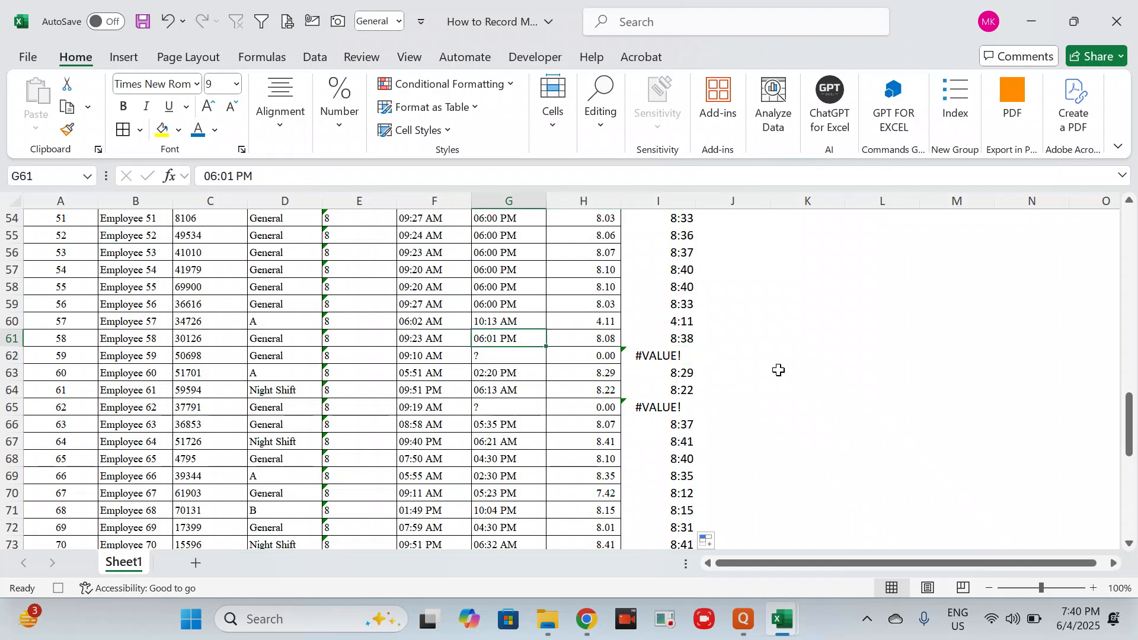
key(ctrl+c)
key(Down)
key(Return)
Step: Try to replace the missing Out time in G65 with a copy of the time in G64
key(Down)
key(ctrl+c)
key(Down)
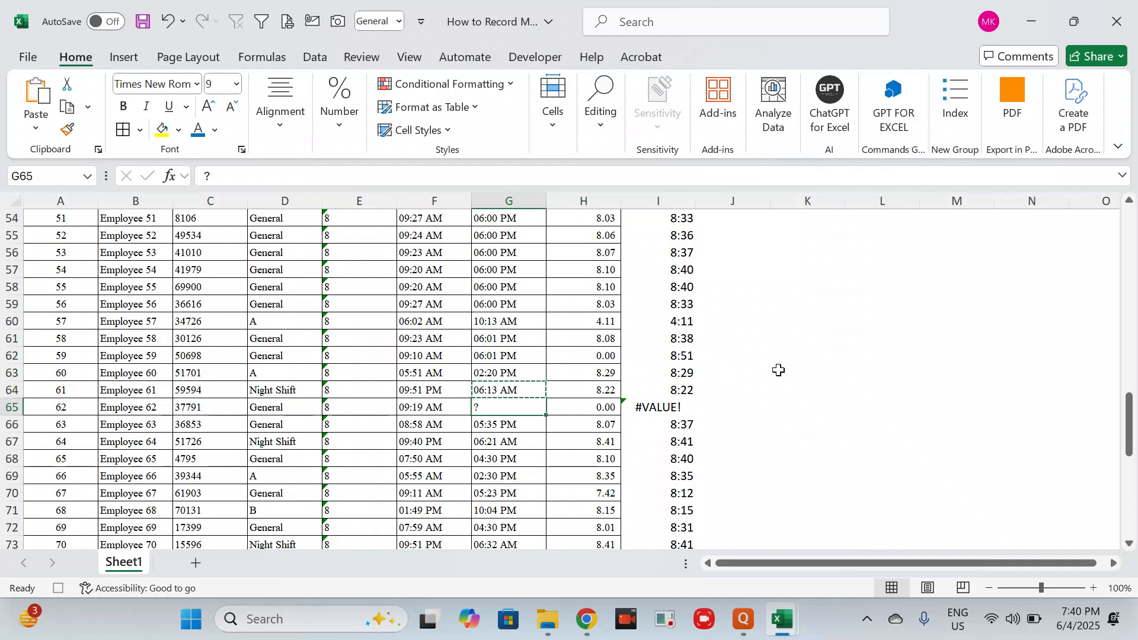
key(Return)
key(ctrl+z)
Step: Enter the check formula =G63-F63 in J63 to subtract the In time from the Out time directly
key(Right)
key(Right)
key(Right)
key(Up)
key(Up)
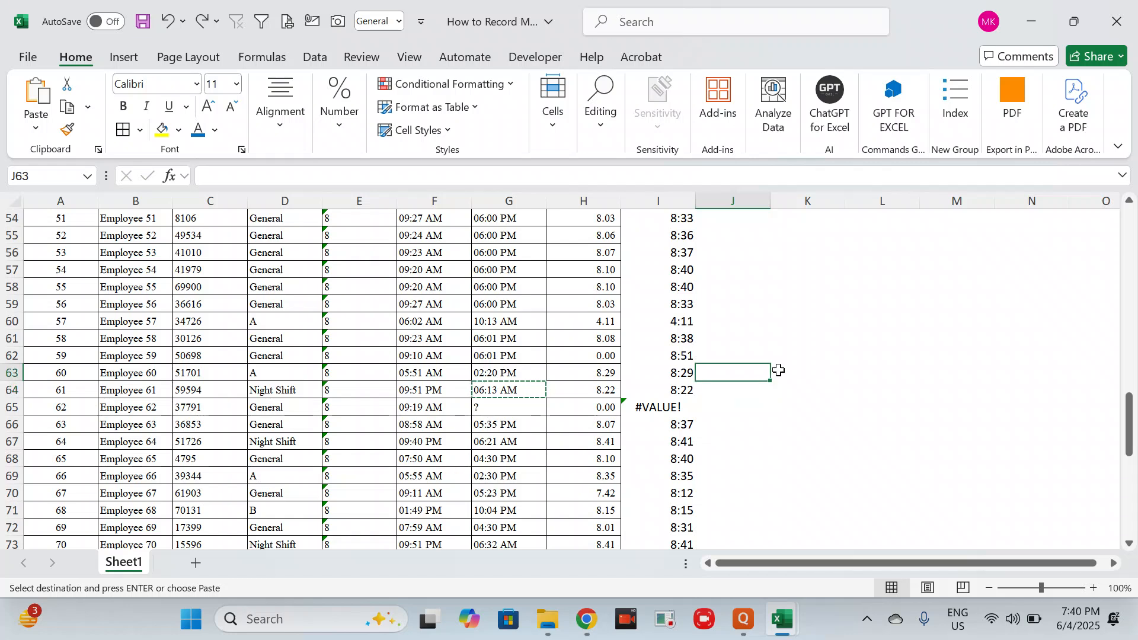
text(=)
key(Left)
key(Left)
key(Left)
text(-)
key(Left)
key(Left)
key(Left)
key(Left)
key(Return)
key(Up)
Step: Copy the h:mm time formatting from I63 onto J63
key(ctrl+c)
click(683, 370)
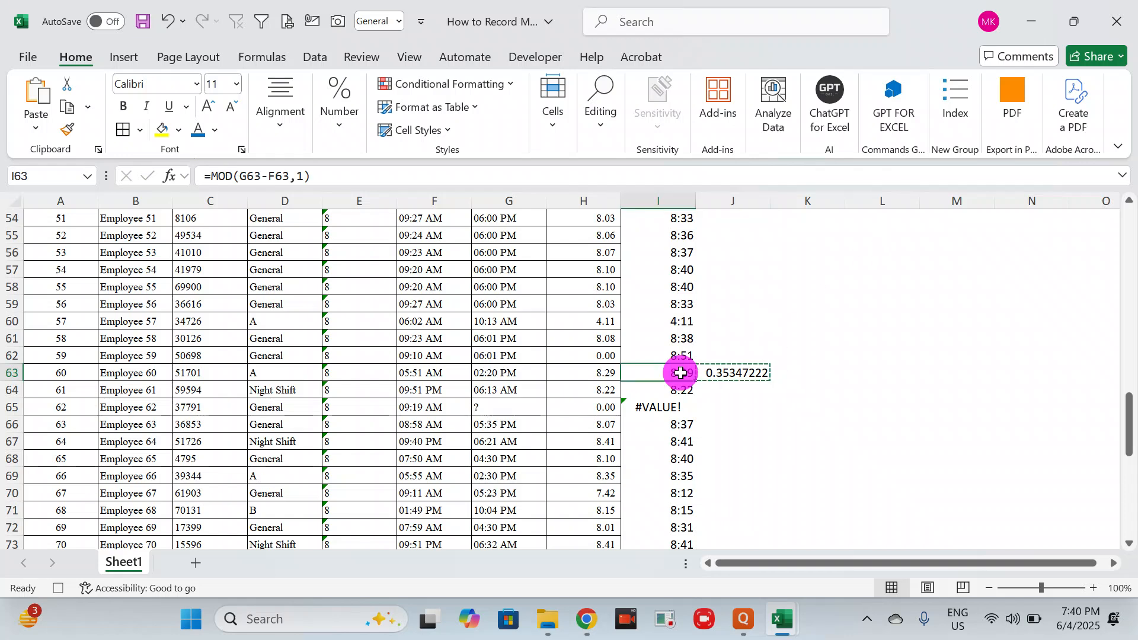
click(67, 129)
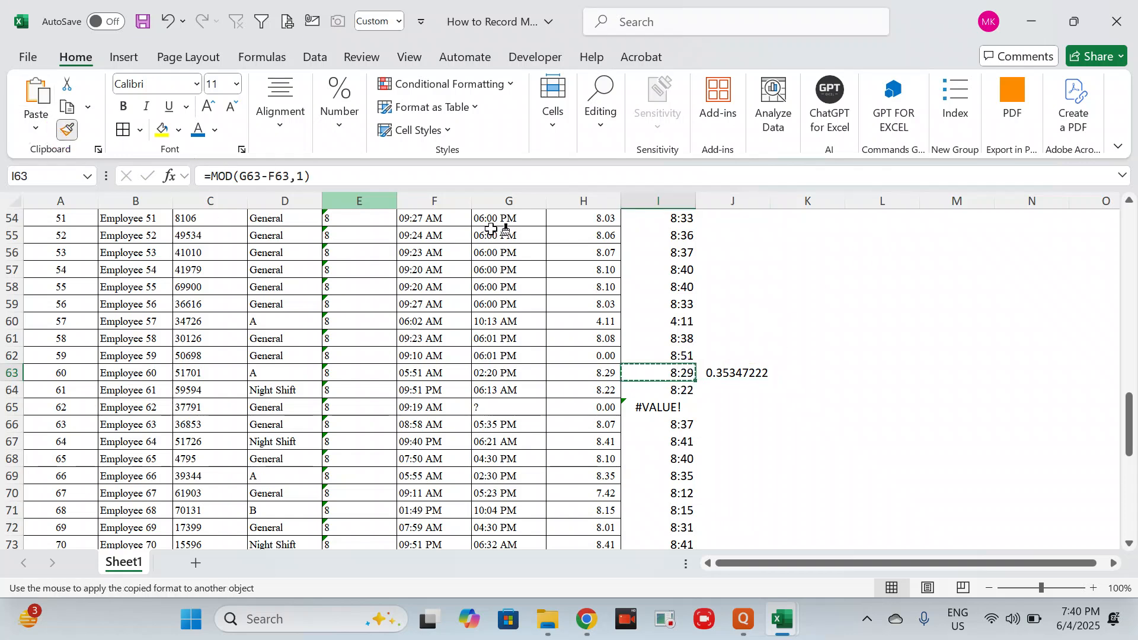
click(719, 373)
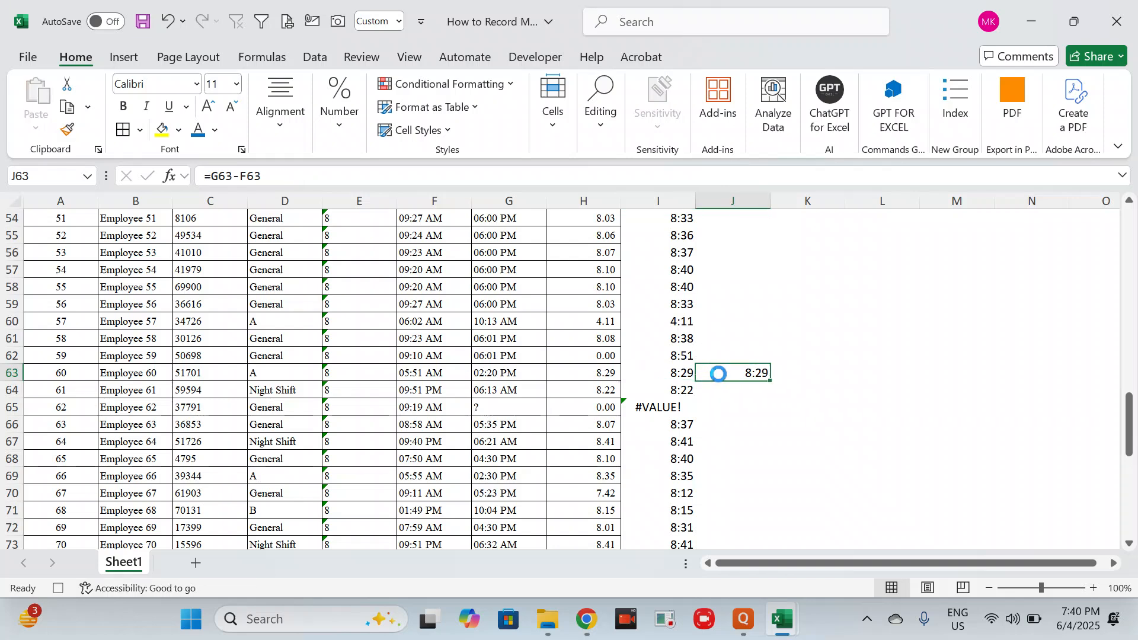
Step: Fill the check formula that subtracts the In time from the Out time down column J from J4 to J87
key(ctrl+Up)
key(Down)
key(Down)
key(Down)
key(ctrl+shift+Down)
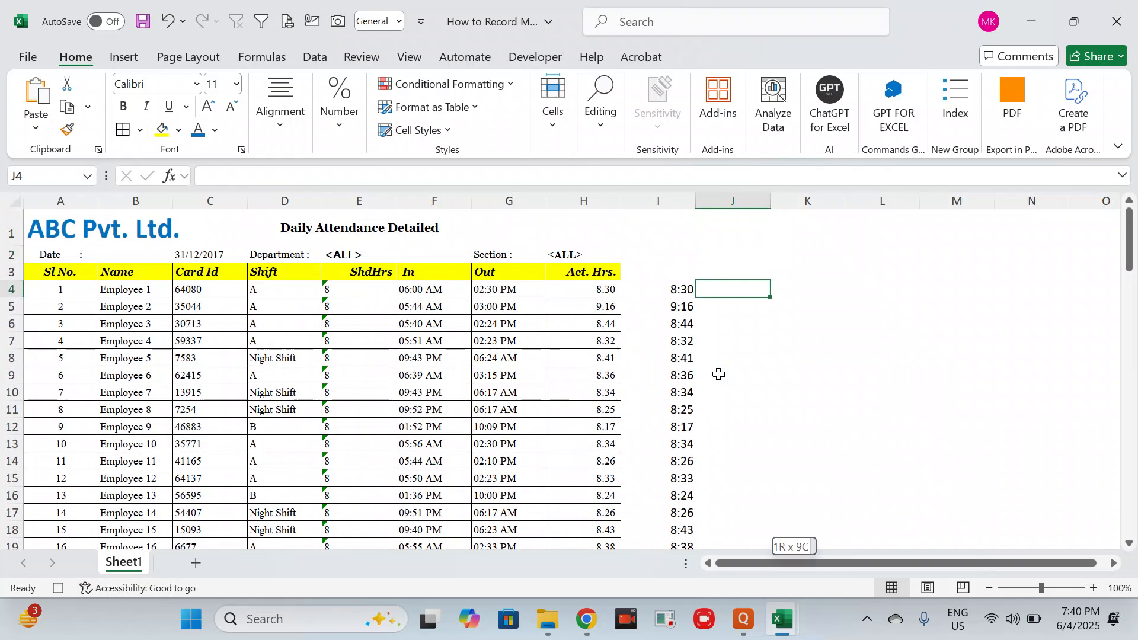
key(shift+Down)
key(shift+Down)
key(shift+Down)
key(shift+Down)
key(shift+Down)
key(shift+Down)
key(shift+Down)
key(shift+Down)
key(shift+Down)
key(shift+Down)
key(shift+Down)
key(shift+Down)
key(shift+Down)
key(shift+Down)
key(shift+Down)
key(shift+Down)
key(shift+Down)
key(shift+Down)
key(shift+Down)
key(shift+Down)
key(shift+Down)
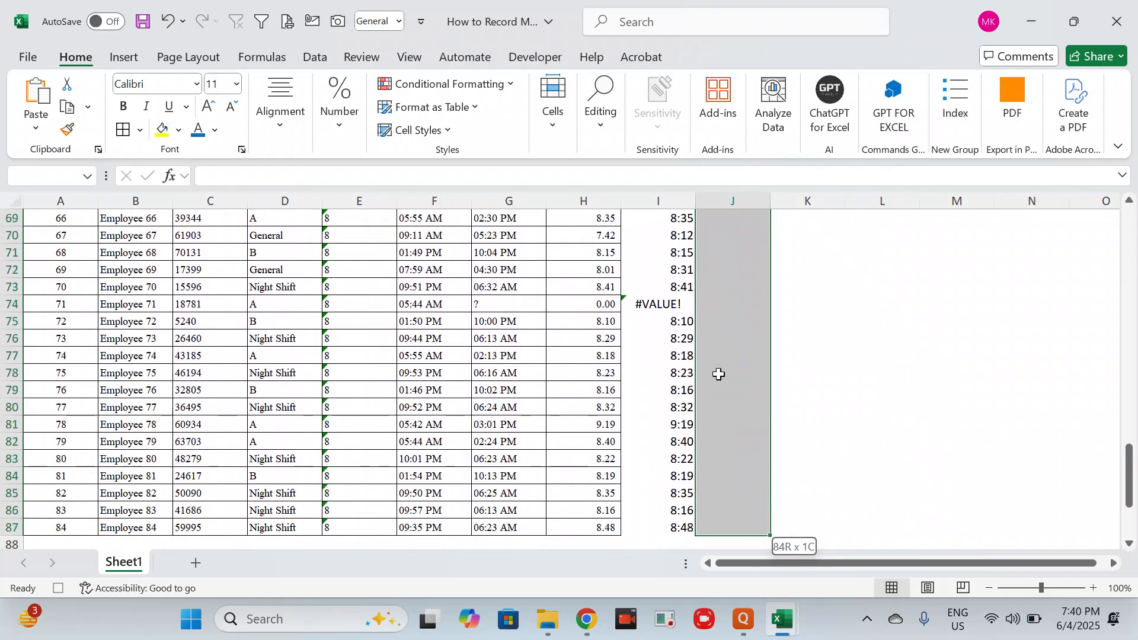
key(shift+Down)
key(ctrl+d)
Step: Widen column J and compare the direct subtraction in J8 with the MOD formula in I8 for the night shift row
key(Down)
key(Down)
key(Down)
key(Down)
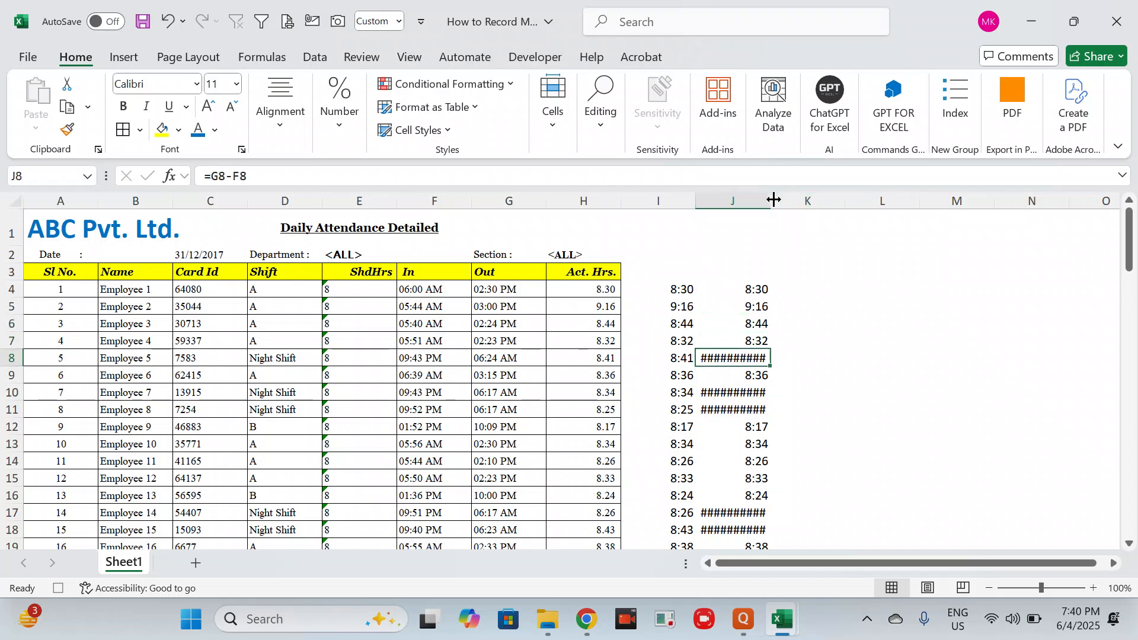
drag(771, 201, 819, 200)
key(Left)
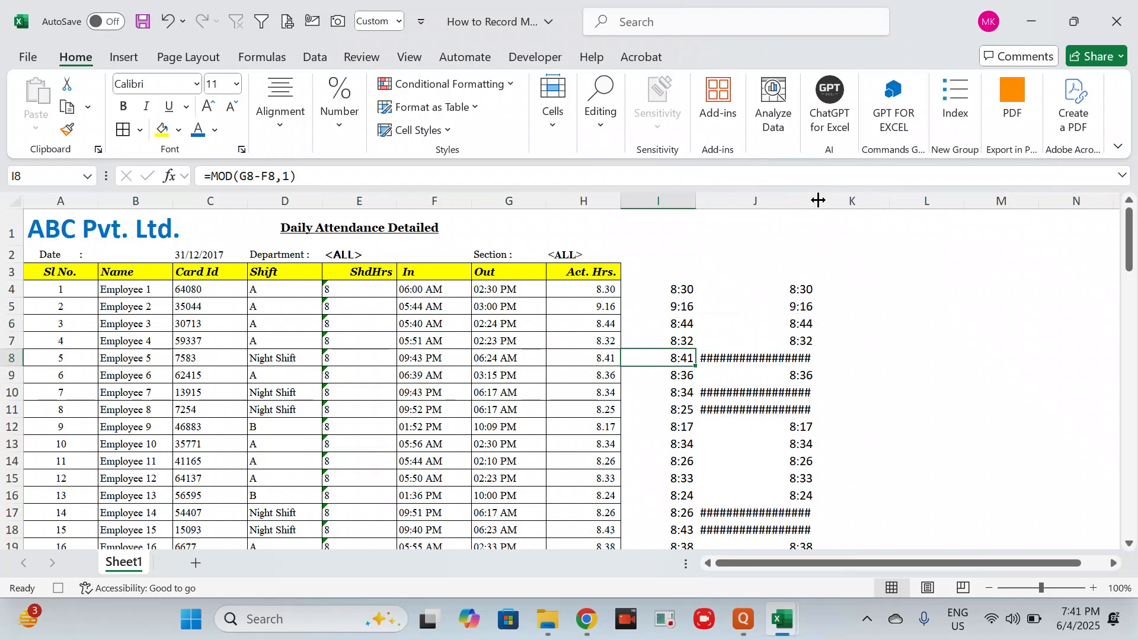
key(Right)
key(Left)
key(Right)
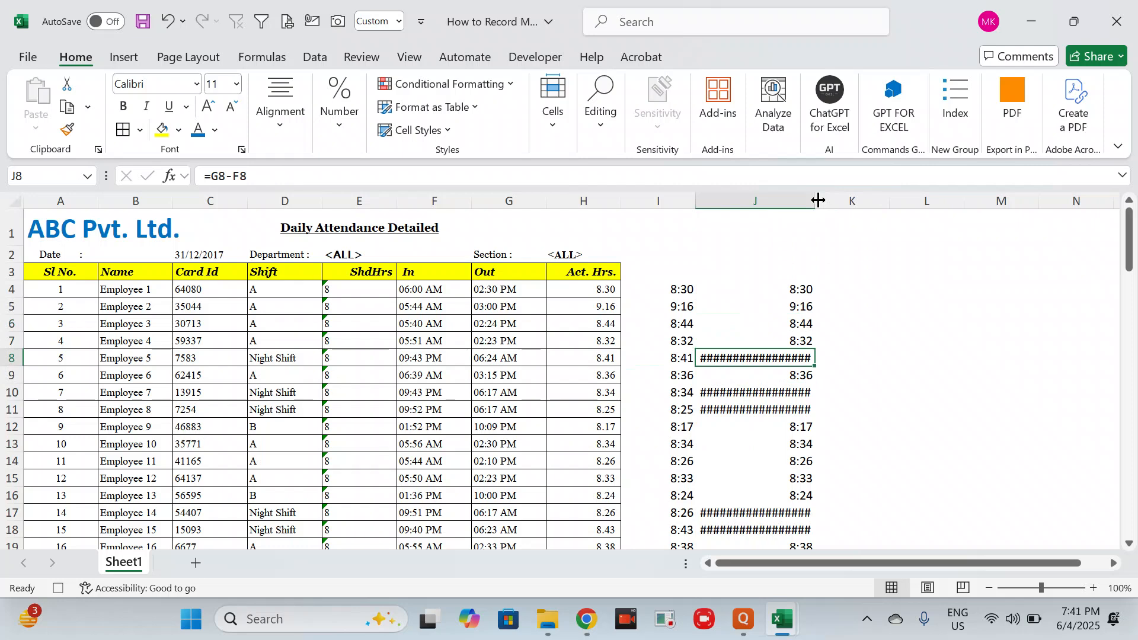
Step: Delete the whole check column J
key(BackSpace)
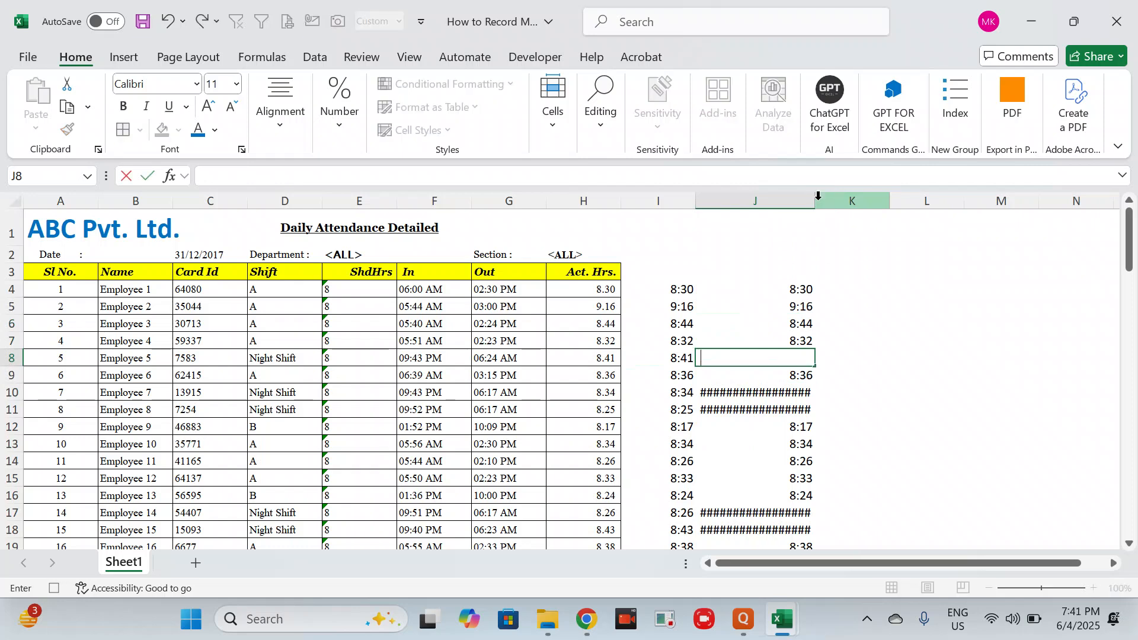
key(Escape)
key(ctrl+space)
key(ctrl+minus)
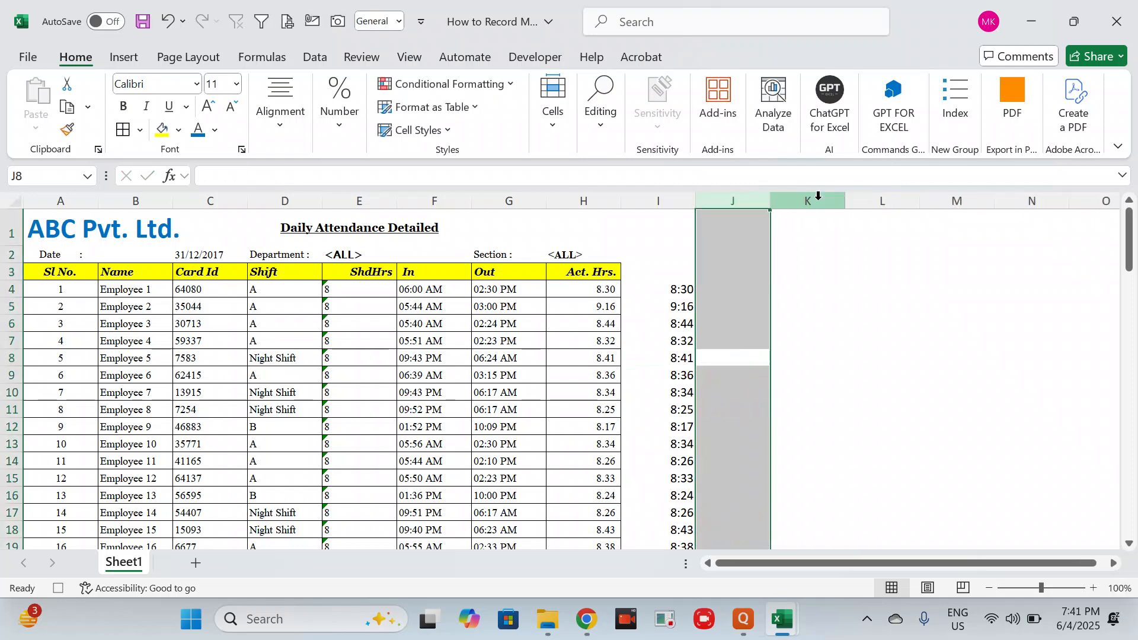
key(Left)
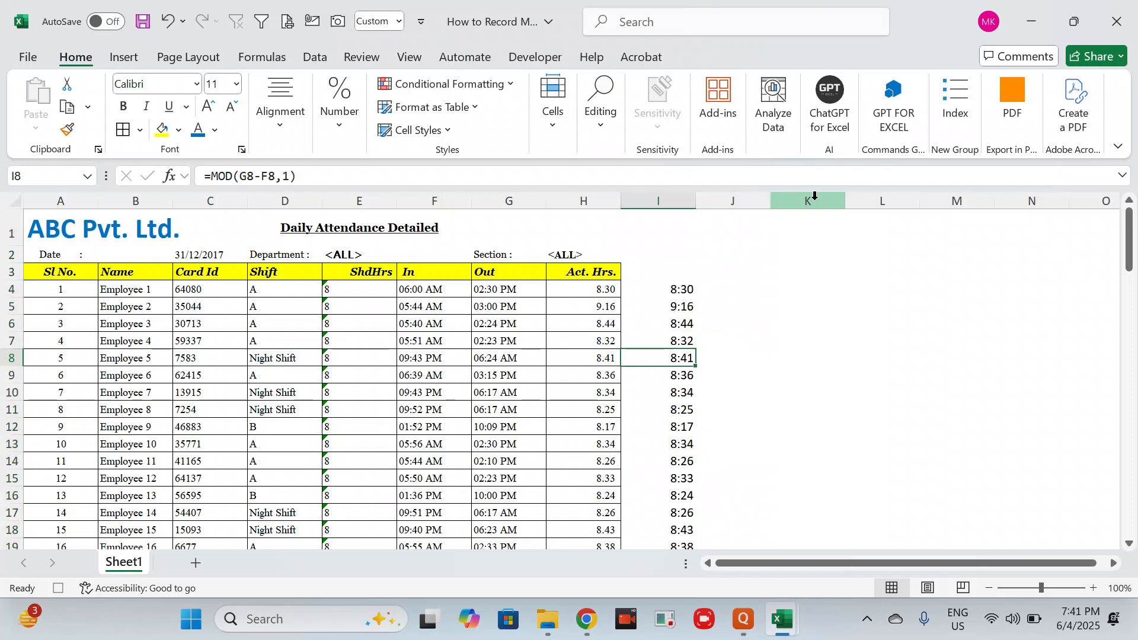
Step: Return to cell A1 and stop the macro recording
click(61, 220)
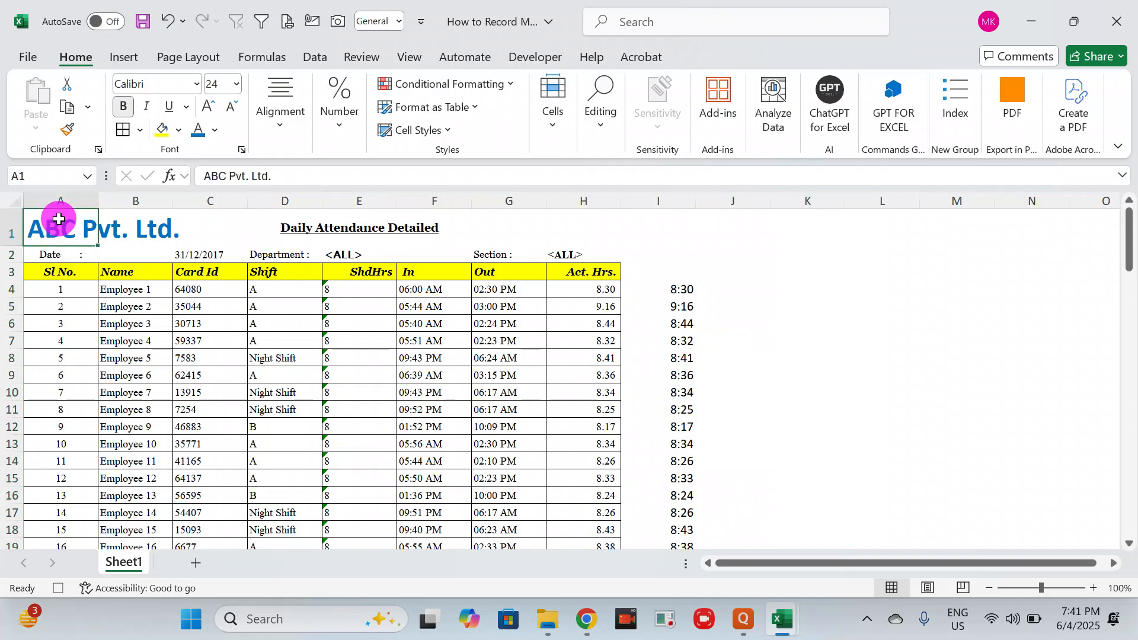
click(524, 58)
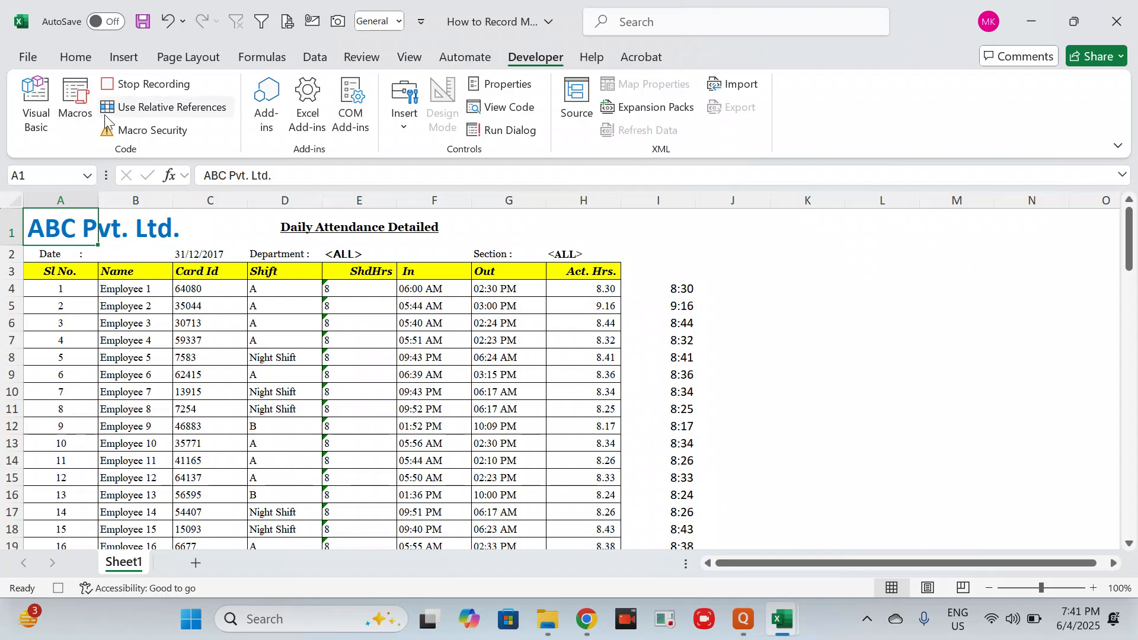
click(154, 85)
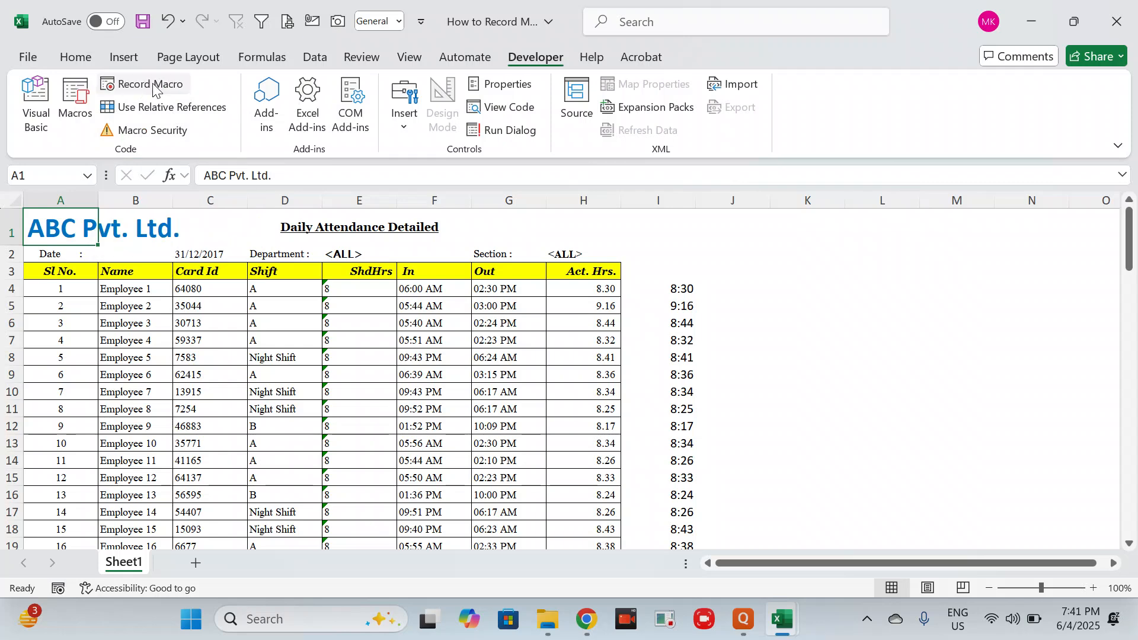
Step: Save the workbook as a macro-enabled .xlsm file named How to Record Macro-Recorded macroSheet, and close it
click(29, 58)
click(70, 303)
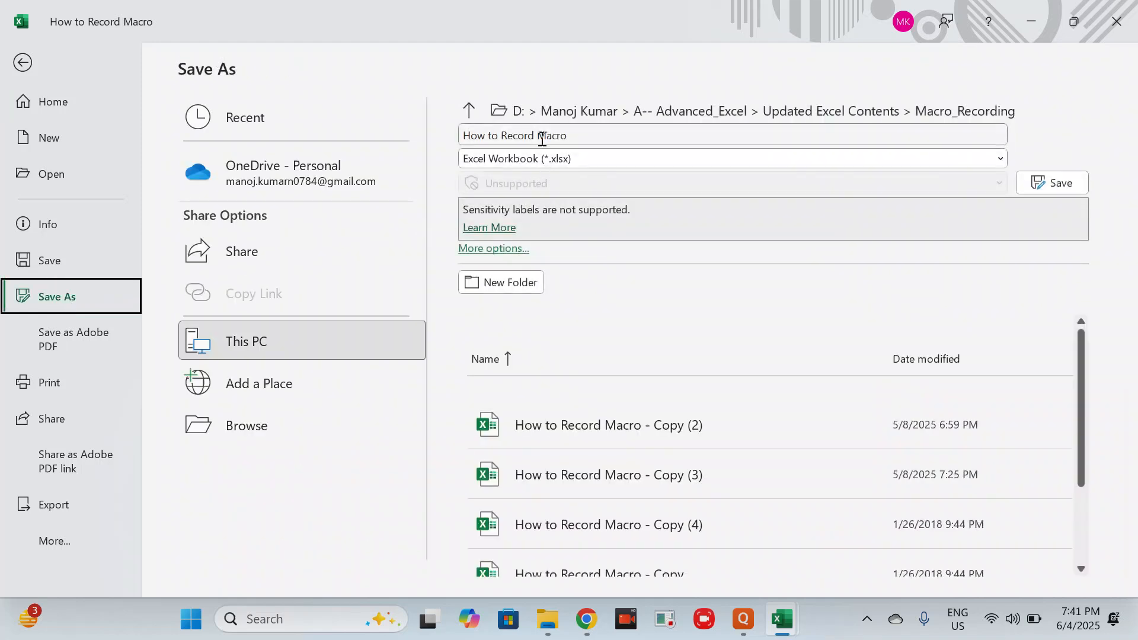
click(525, 159)
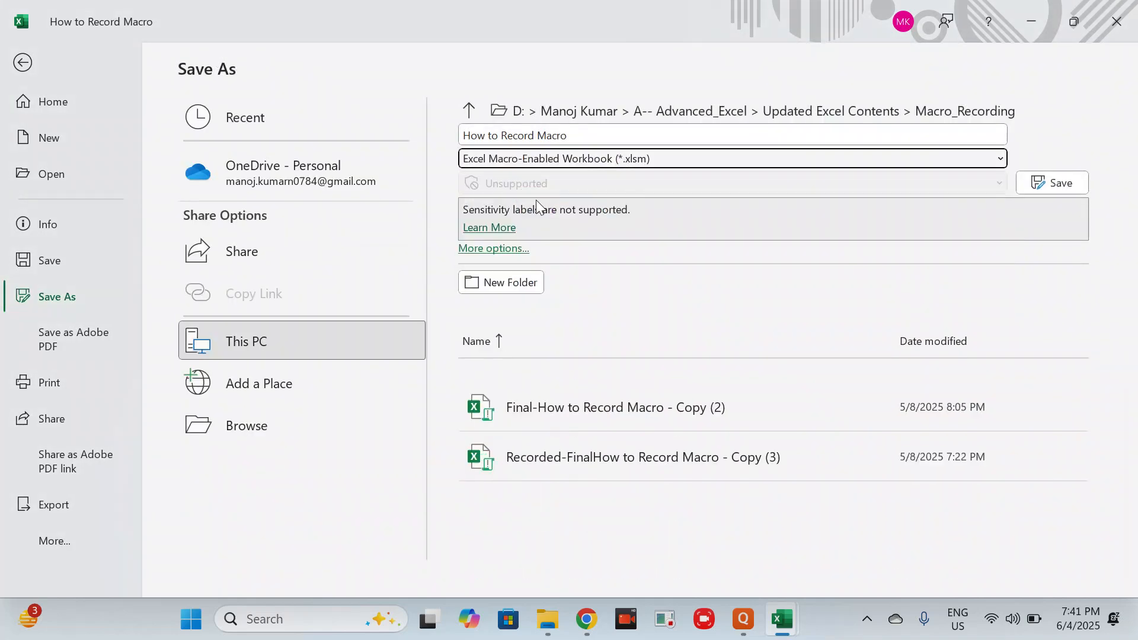
click(589, 136)
text(-Recor)
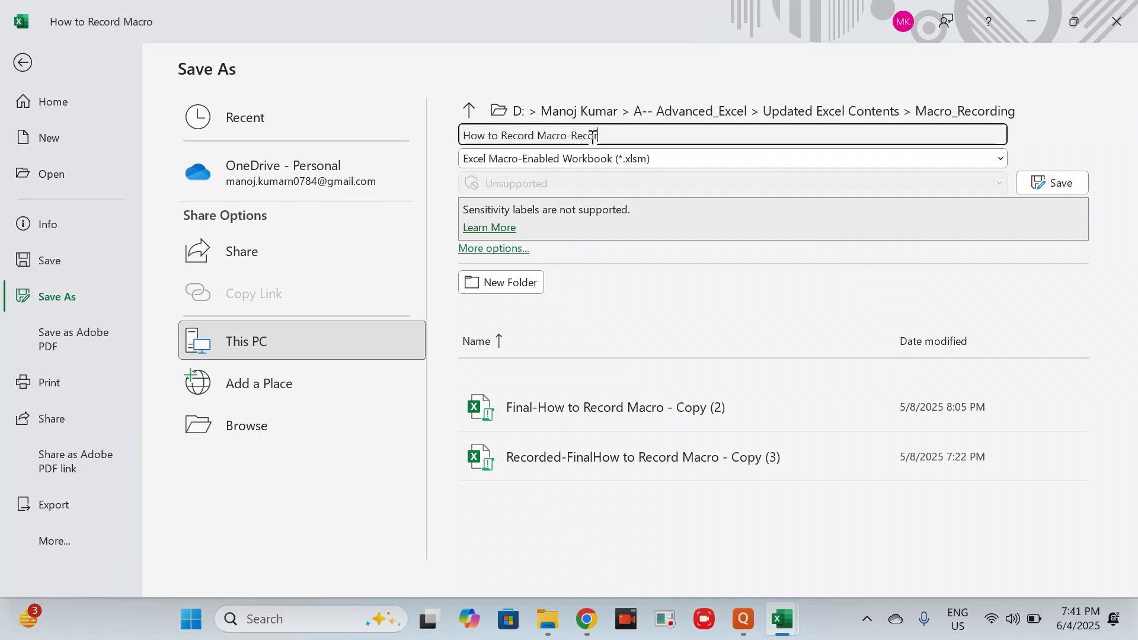
text(ded maco)
text(roSheet)
click(1056, 185)
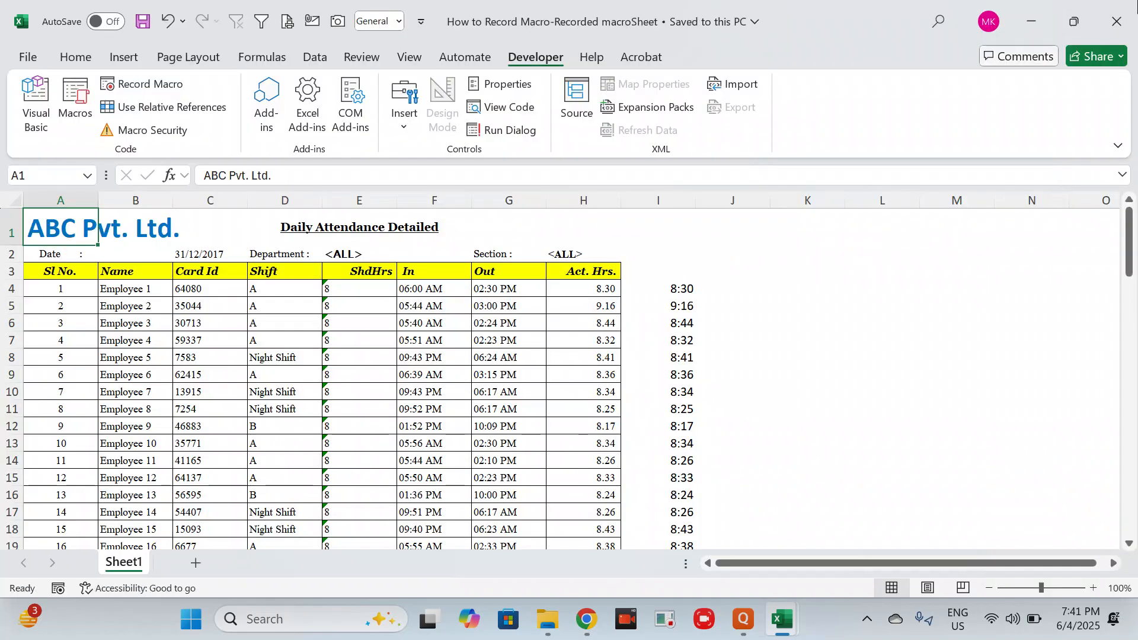
click(1117, 21)
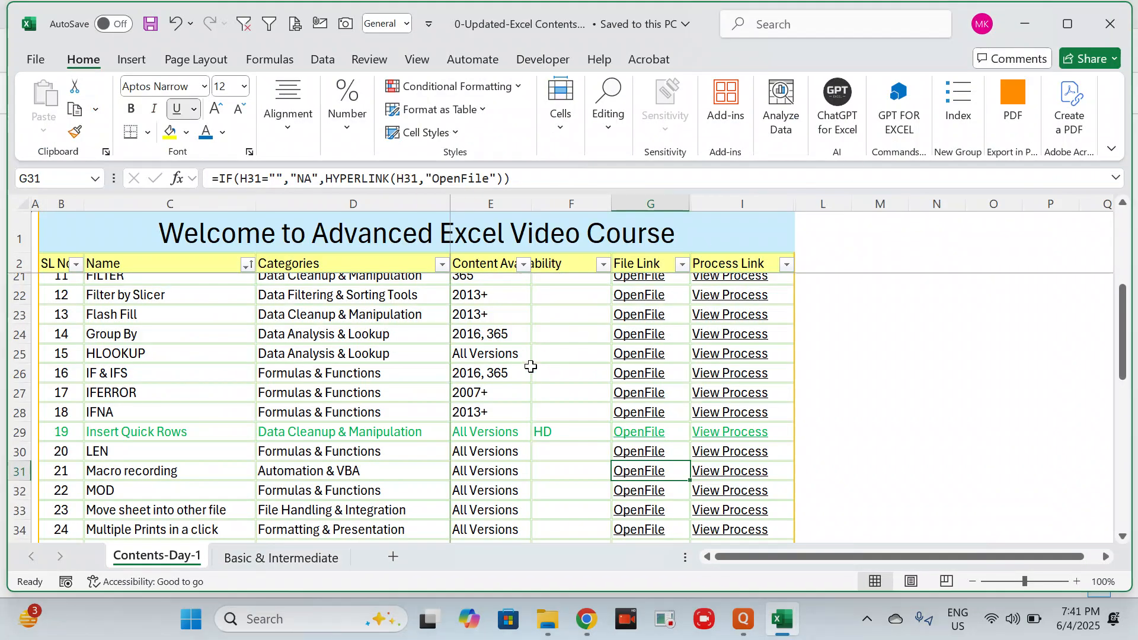
Step: Switch to the Macro_Recording folder in File Explorer and open How to Record Macro - Copy in a maximized window
key(super+d)
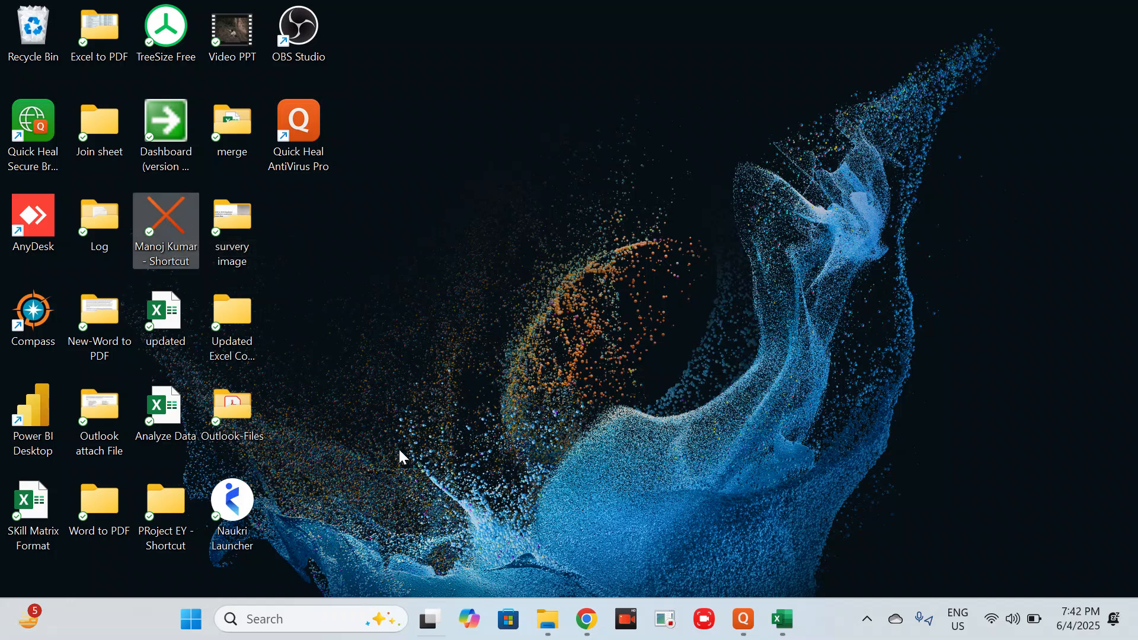
key(super+Tab)
click(732, 108)
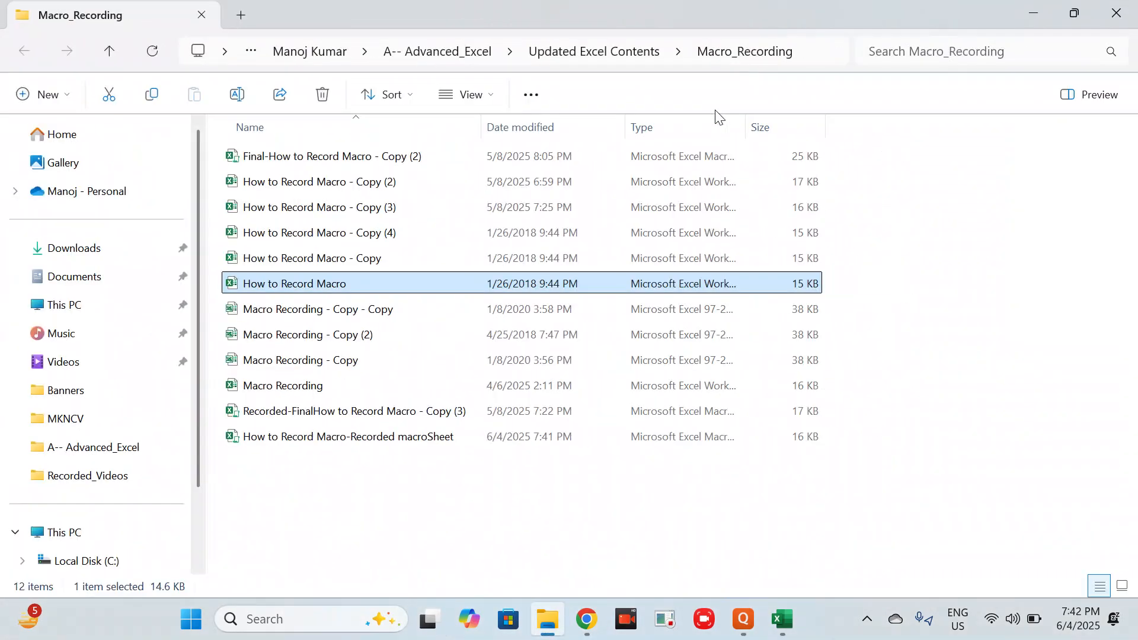
click(316, 259)
double_click(316, 259)
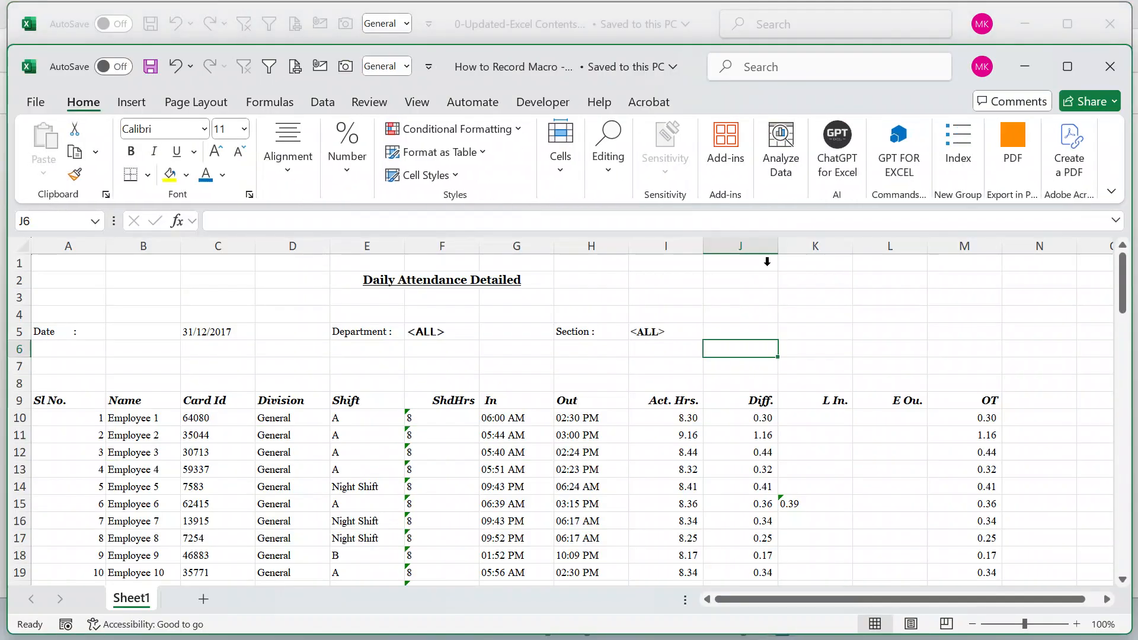
click(1068, 66)
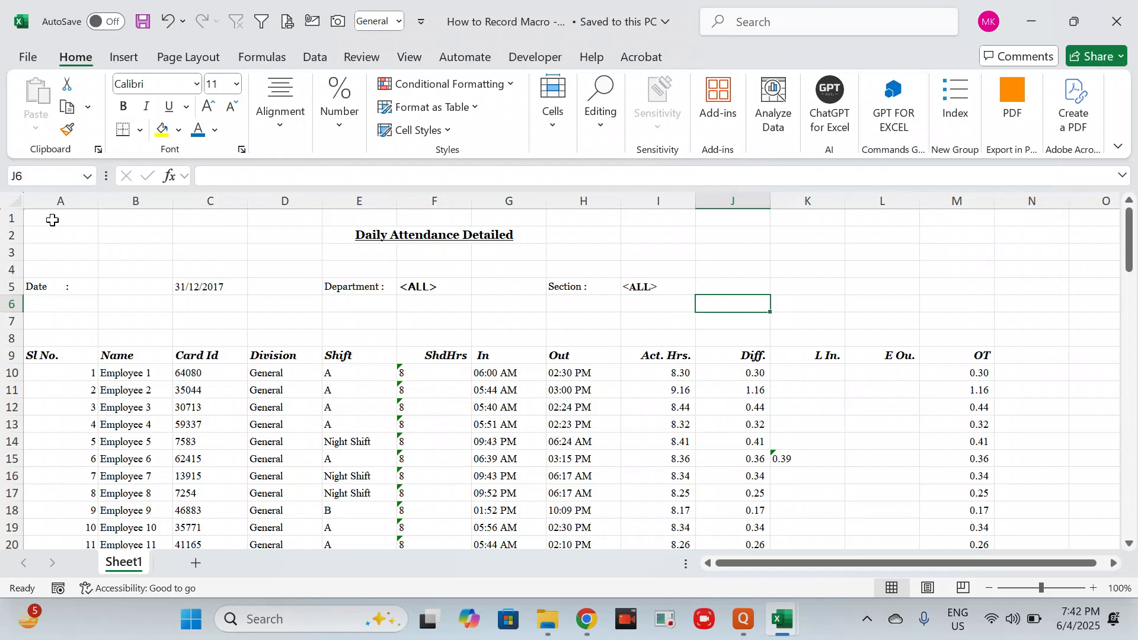
Step: Run the PERSONAL.XLSB!Fianl_Attendance macro on the raw attendance sheet, starting from cell A1
click(53, 220)
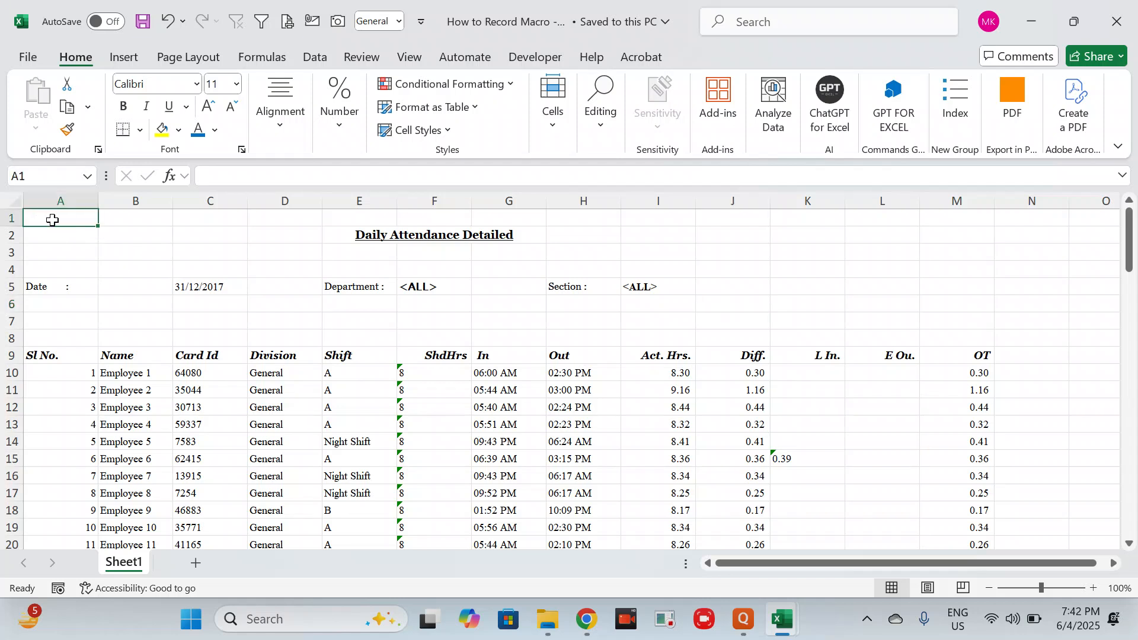
click(523, 57)
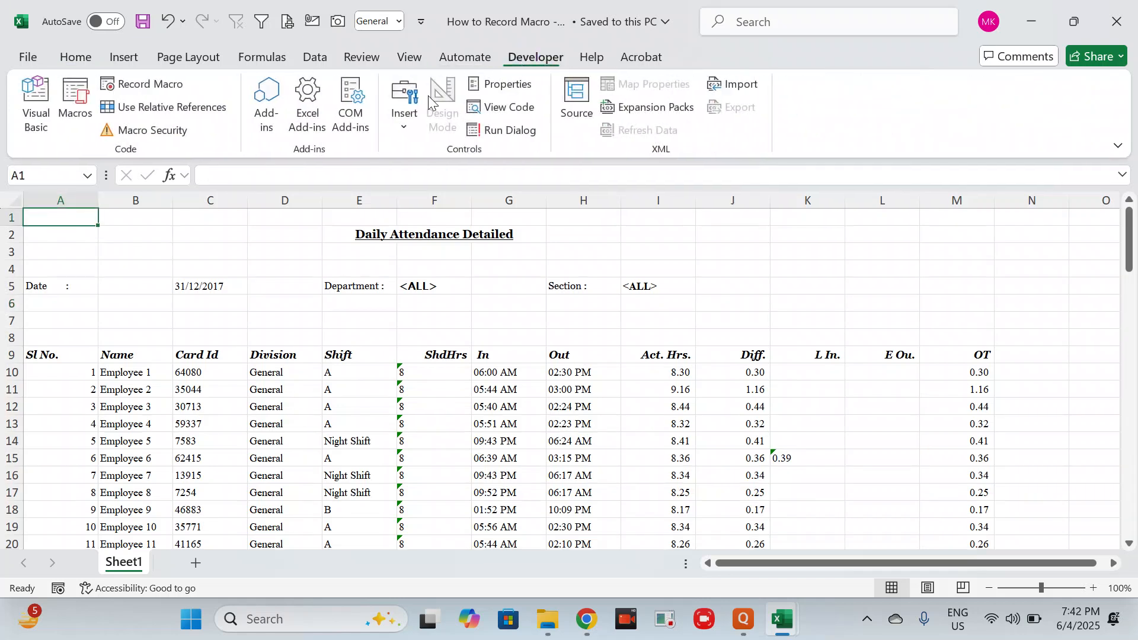
click(76, 100)
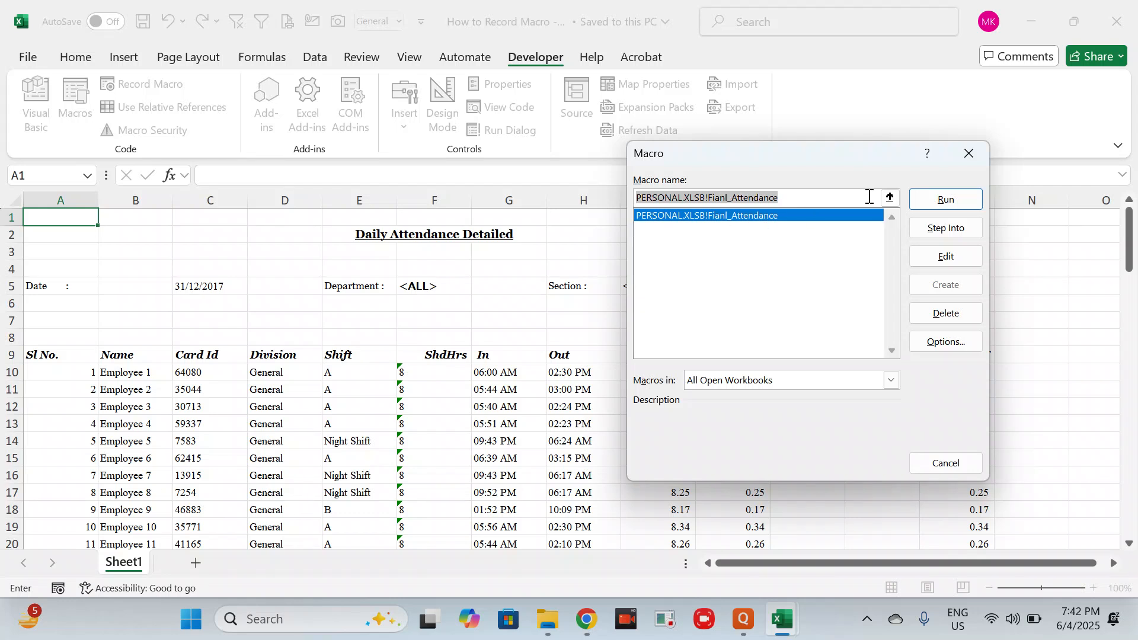
click(947, 203)
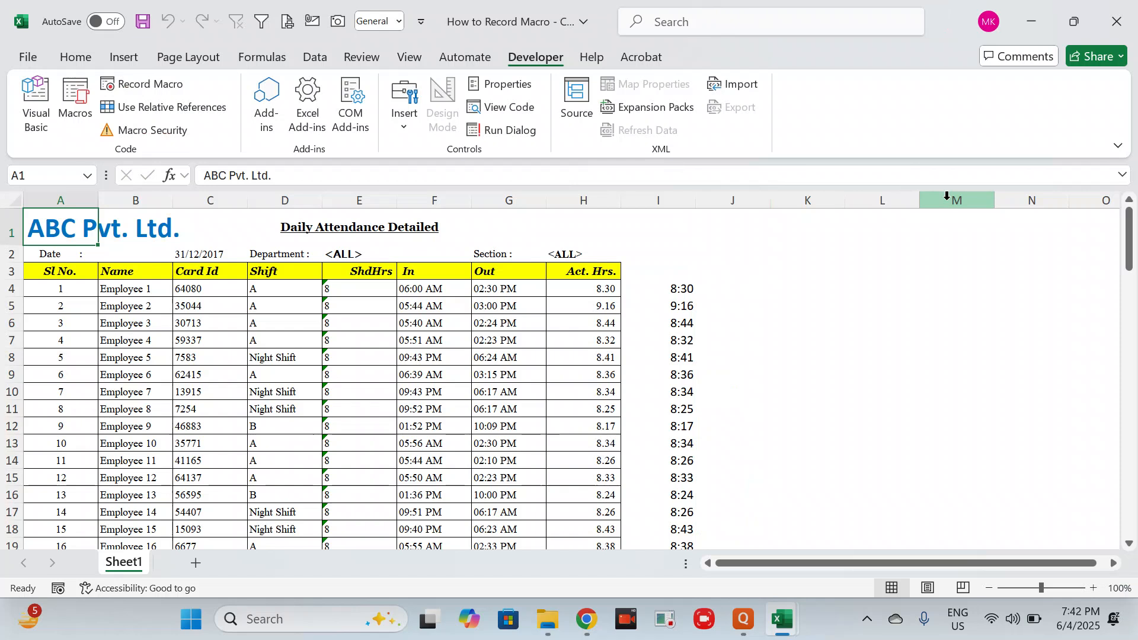
click(368, 302)
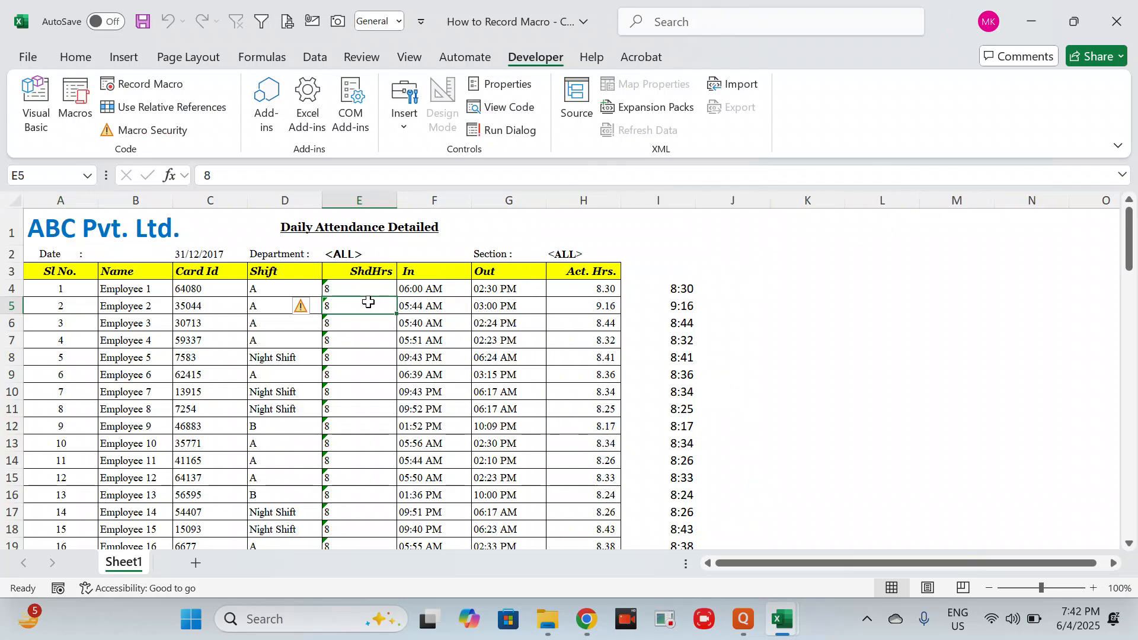
Step: Return to the Macro_Recording folder and open How to Record Macro - Copy (3)
key(super+Tab)
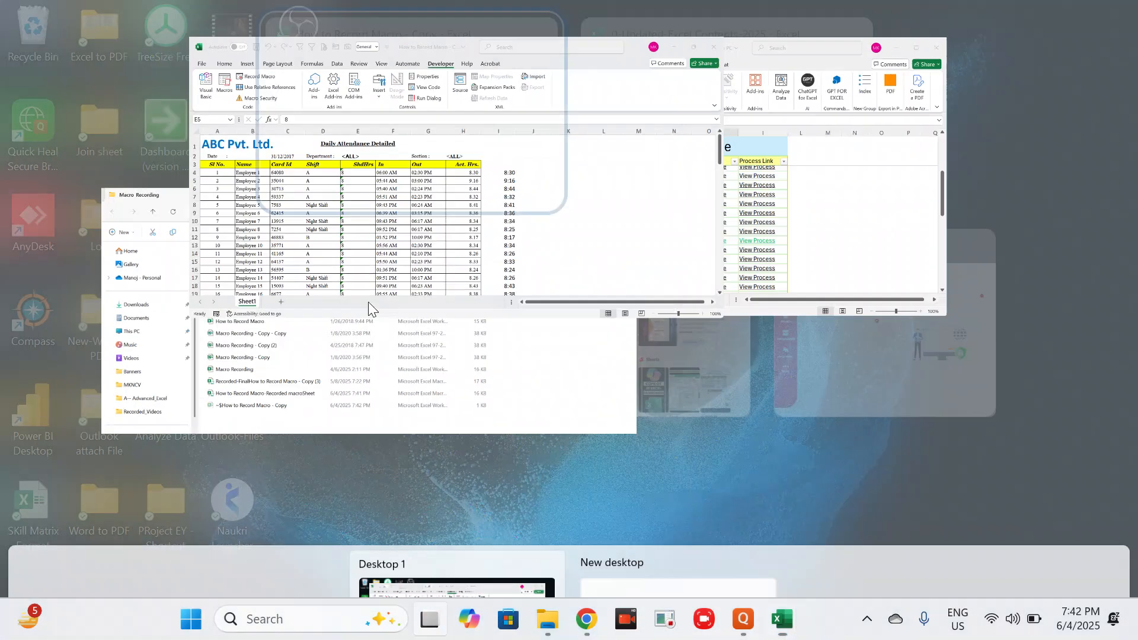
click(362, 293)
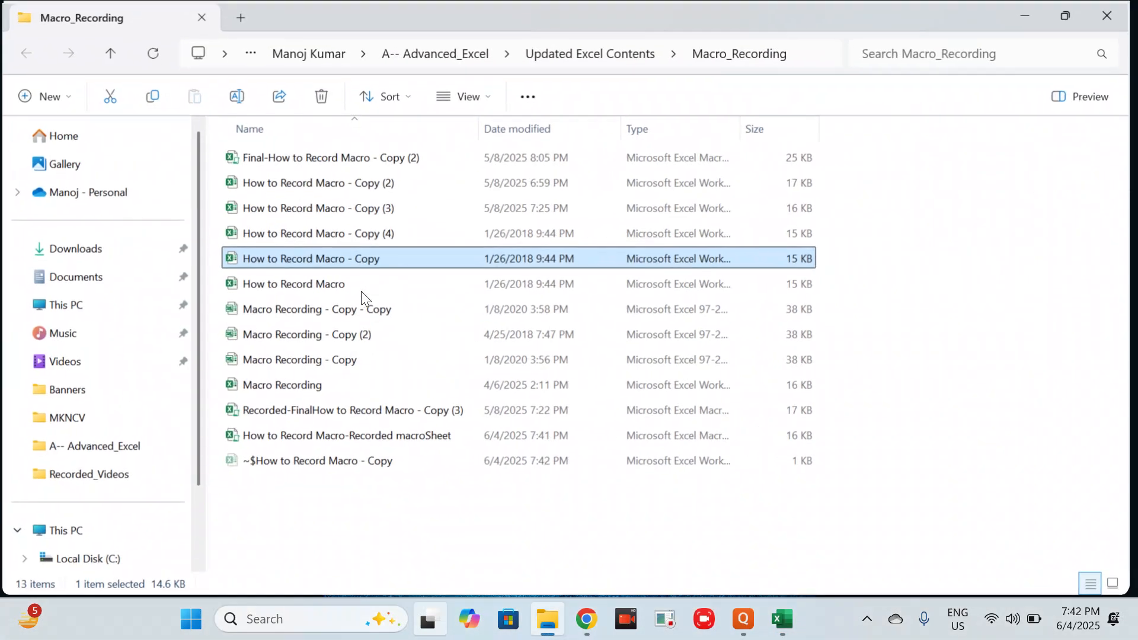
key(Up)
key(Up)
key(Return)
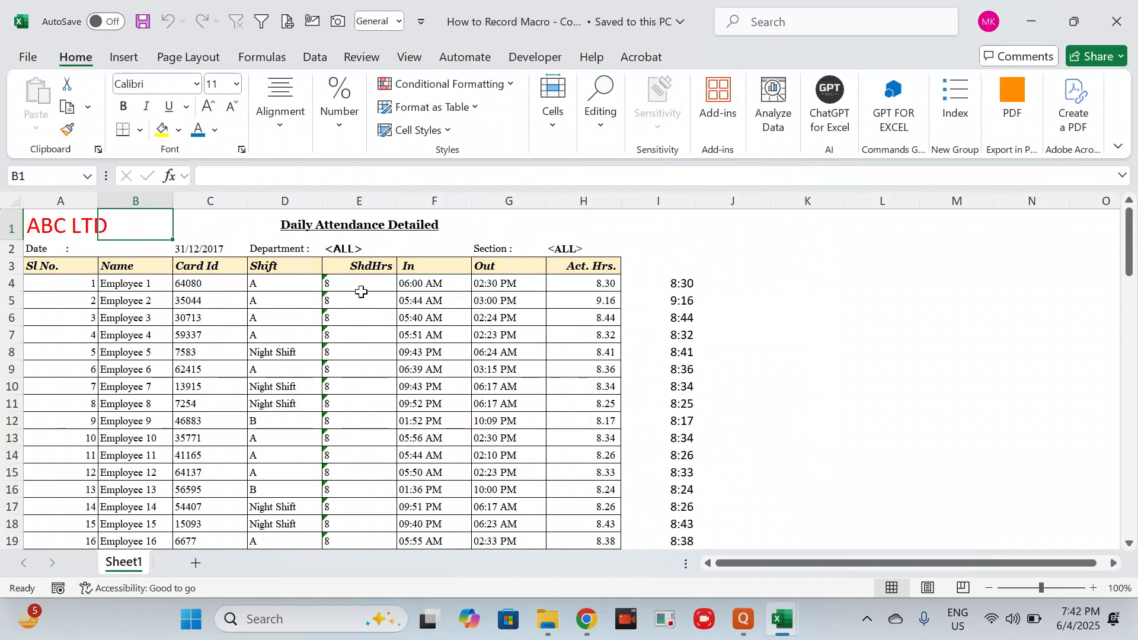
Step: Switch back to the Macro_Recording folder and open Macro Recording - Copy (2)
key(super+Tab)
key(Right)
key(Right)
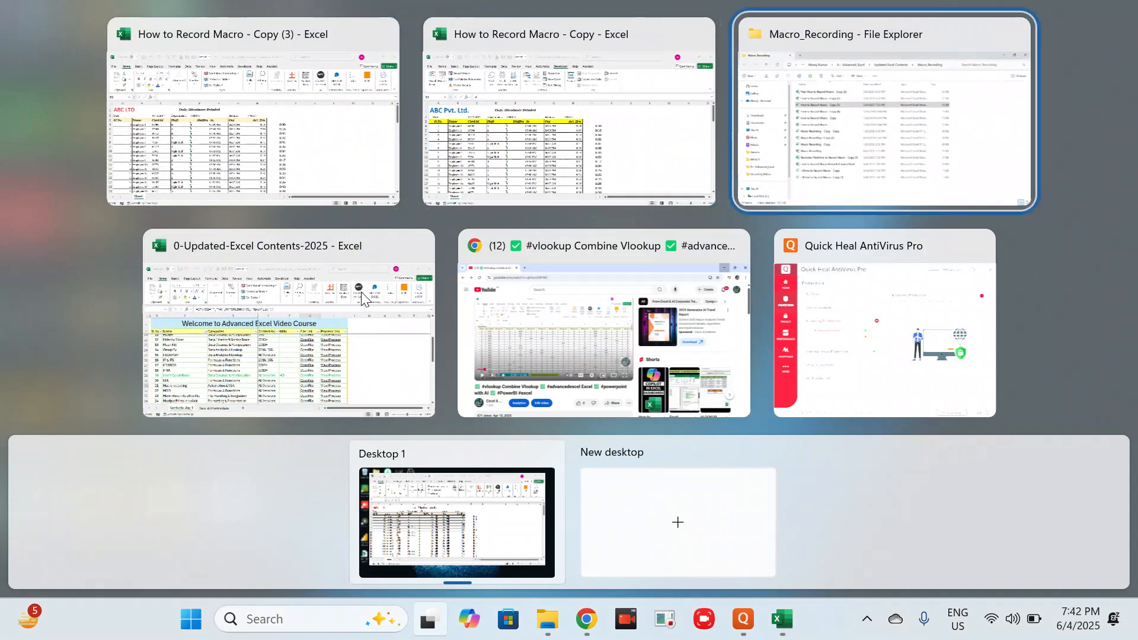
key(Return)
key(Down)
key(Down)
key(Down)
key(Down)
key(Down)
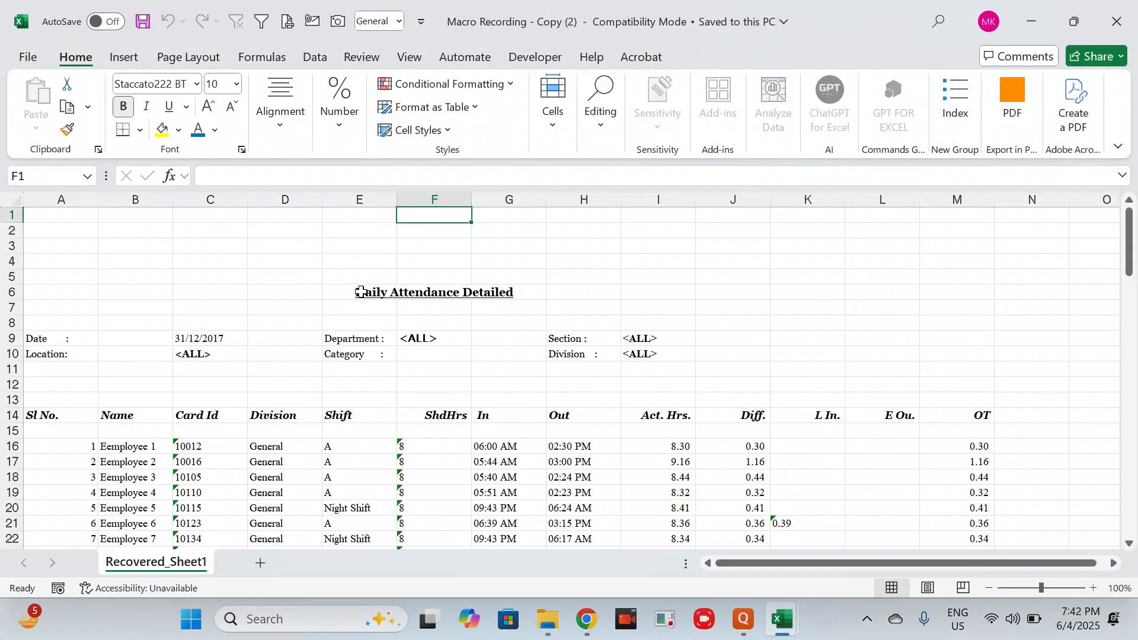
Step: Run the Fianl_Attendance macro from the Personal Macro Workbook on Recovered_Sheet1, starting from cell A1
click(77, 216)
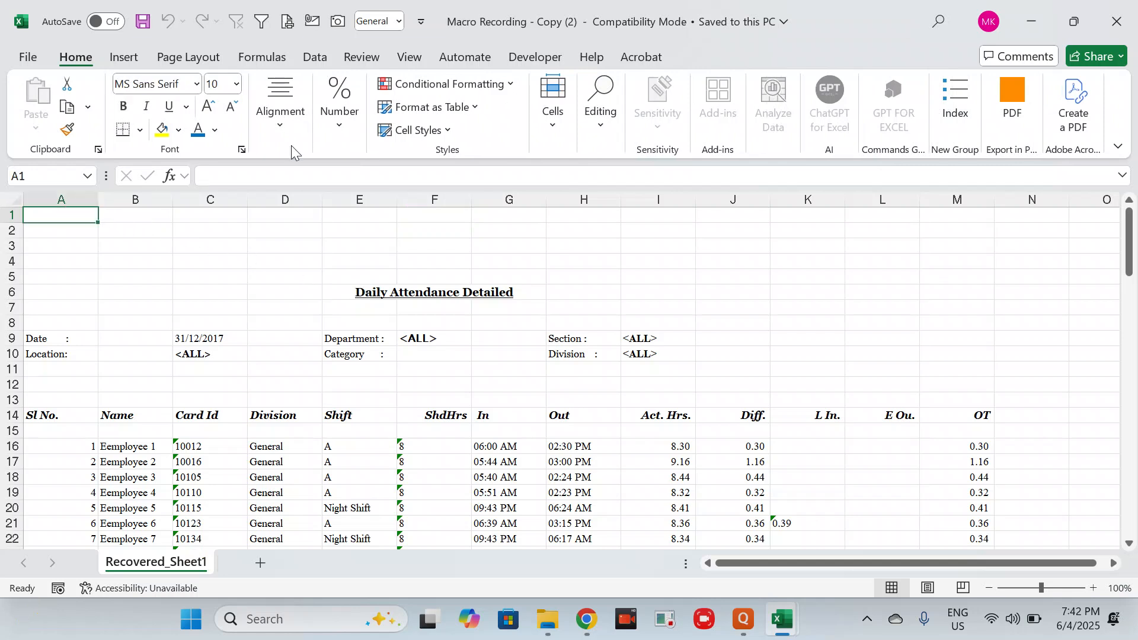
click(523, 56)
click(69, 104)
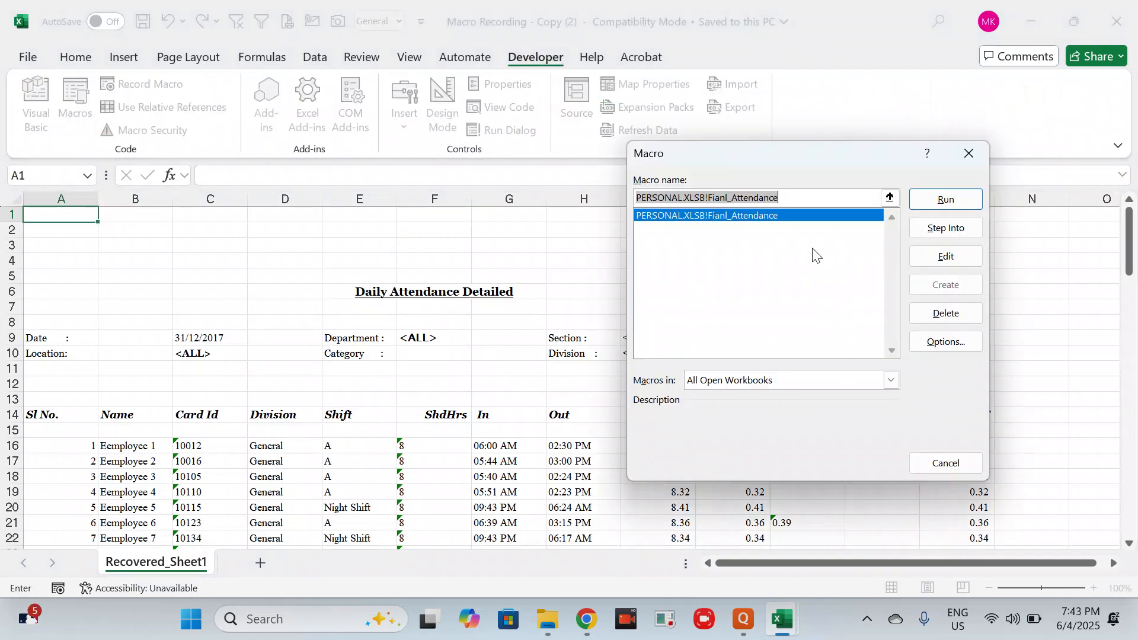
click(946, 198)
click(409, 57)
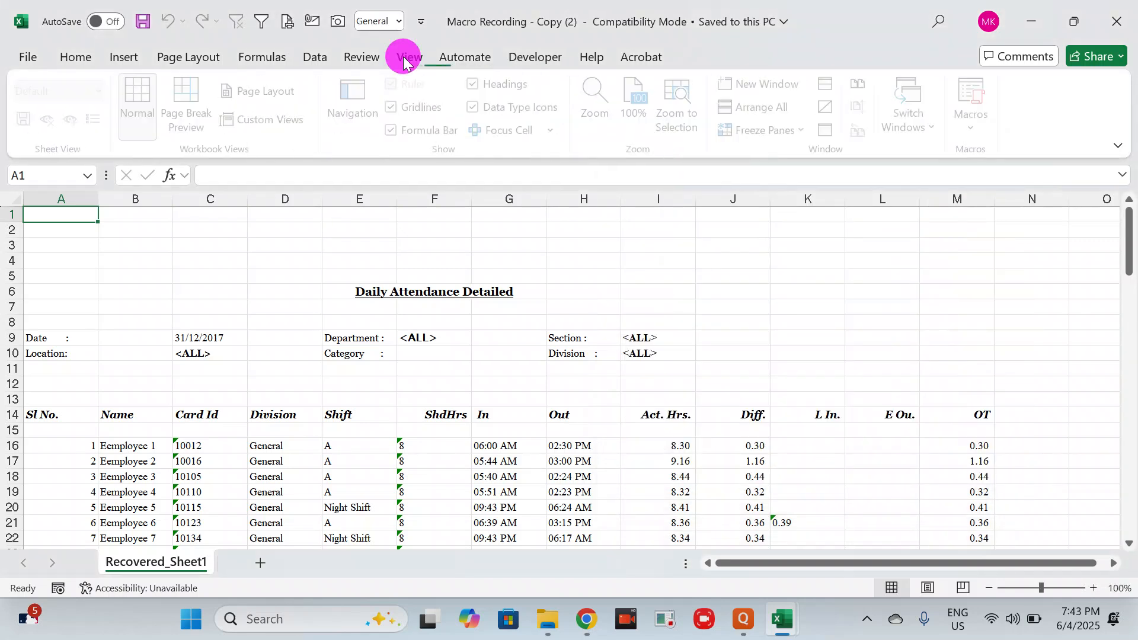
click(980, 123)
click(997, 155)
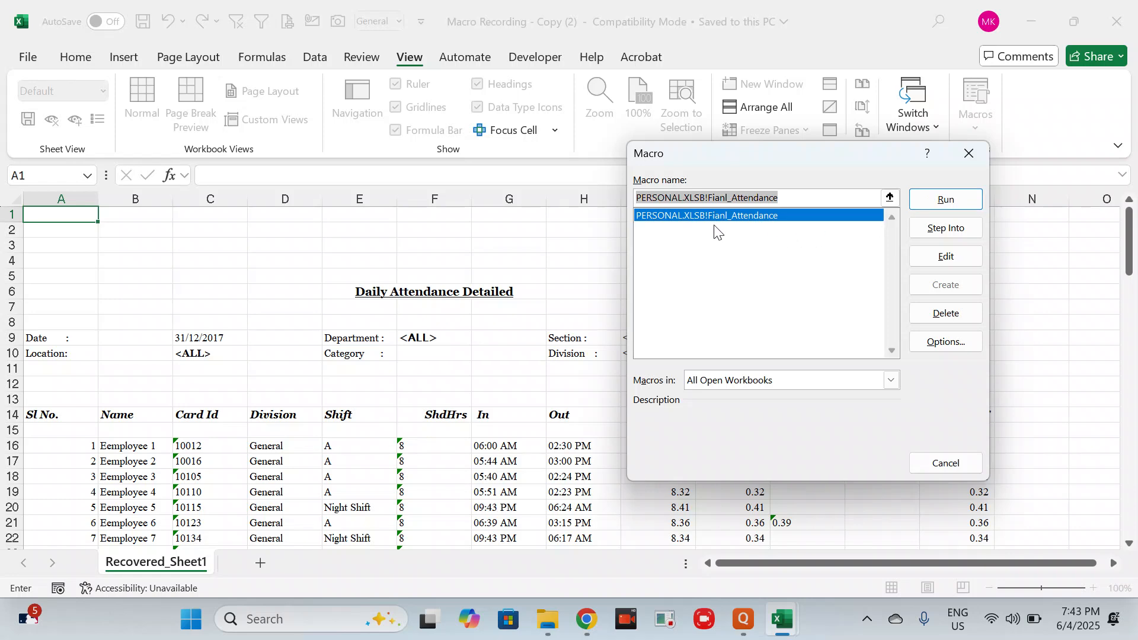
click(946, 200)
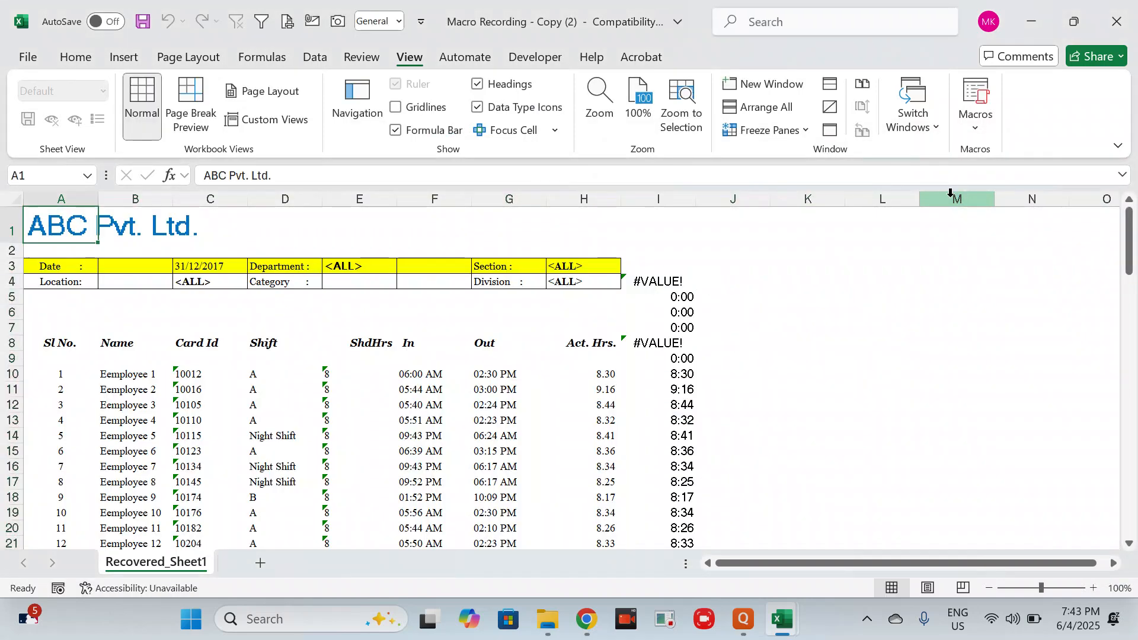
Step: Check the formatted attendance rows and close Macro Recording - Copy (2) without saving the changes
scroll(441, 399, down, 2)
scroll(441, 399, up, 1)
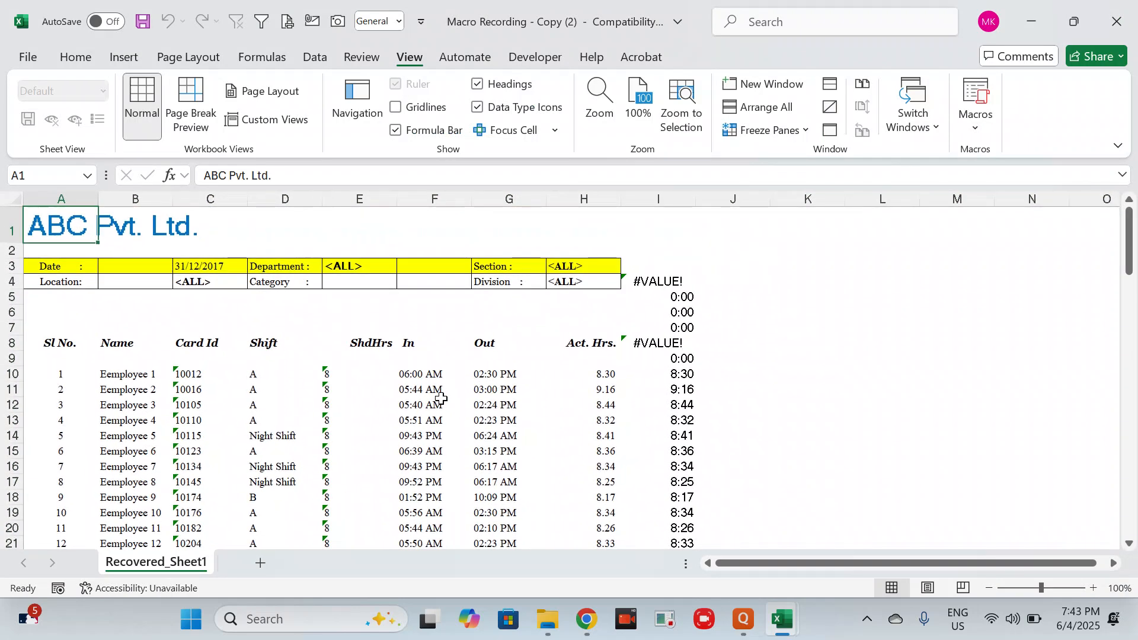
scroll(441, 398, down, 4)
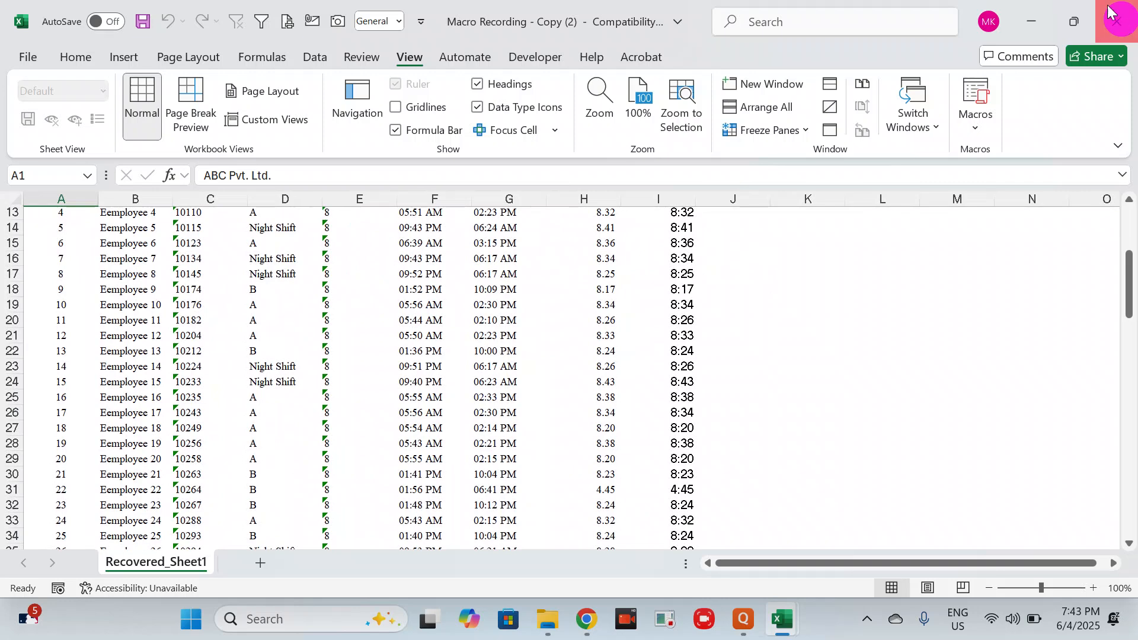
click(1112, 11)
click(658, 546)
click(1122, 21)
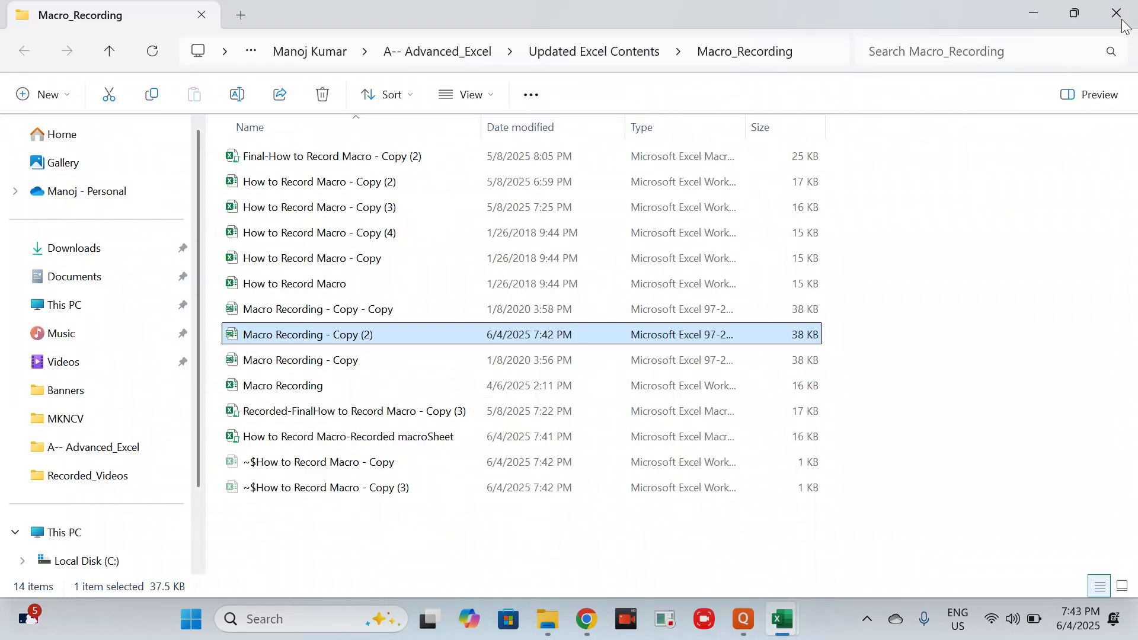
Step: Open the Macro Recording workbook from the Macro_Recording folder
key(Down)
key(Down)
key(Return)
click(1122, 21)
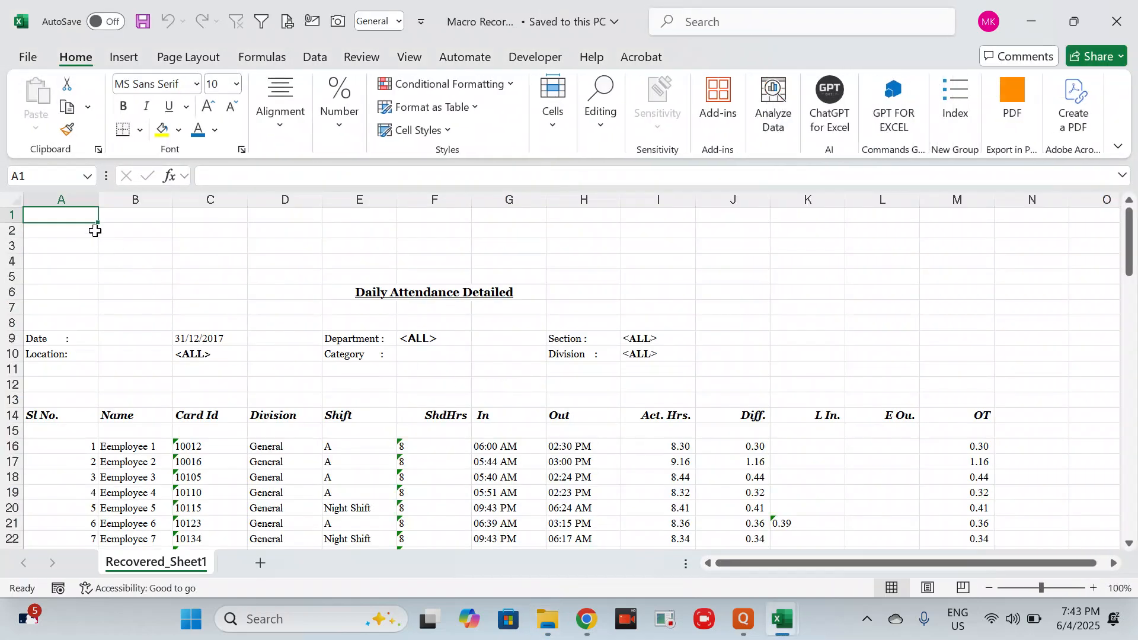
Step: Run the PERSONAL.XLSB!Fianl_Attendance macro on Recovered_Sheet1 of the Macro Recording workbook, starting from cell A1
click(536, 56)
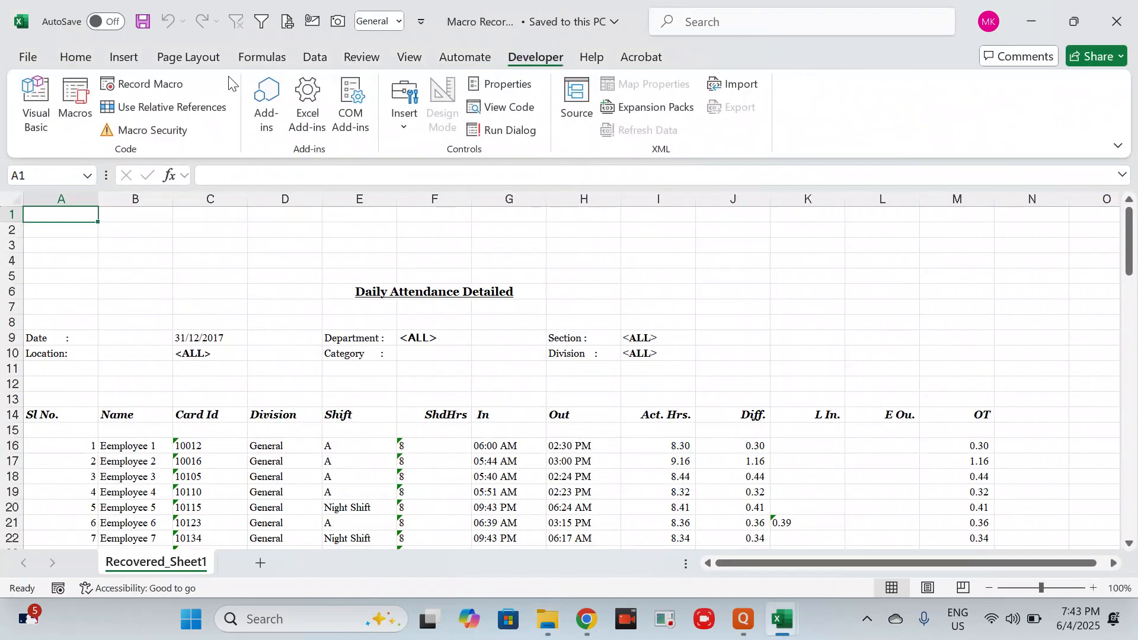
click(74, 101)
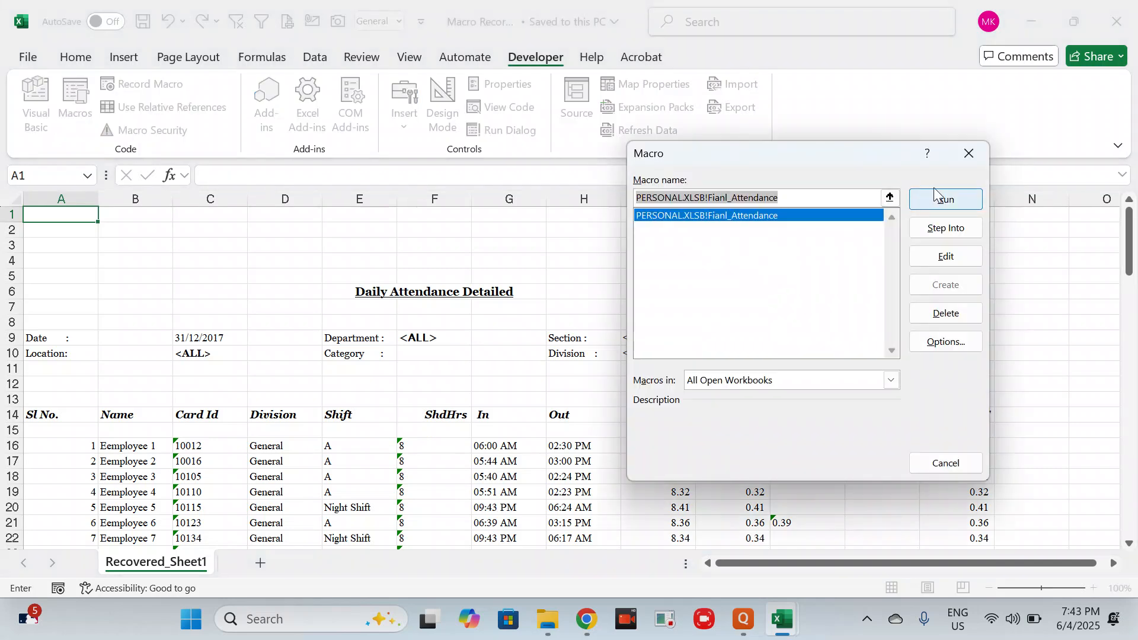
click(945, 201)
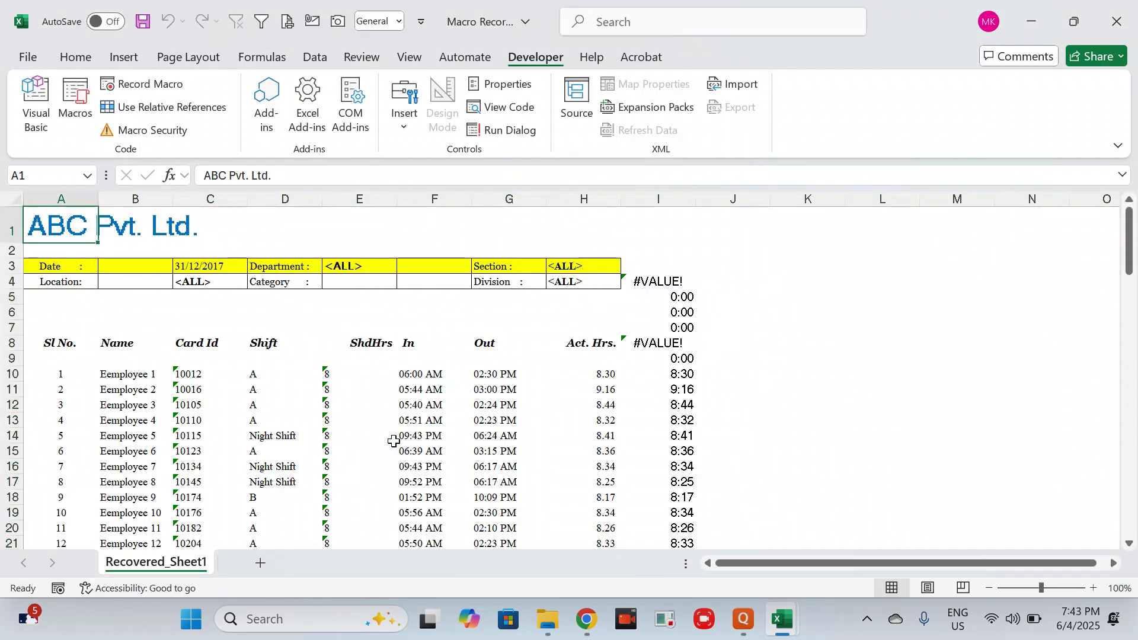
Step: Examine the last employee rows to see how far the calculated hours in column I extend
click(363, 465)
key(ctrl+Down)
key(Down)
key(Up)
key(Up)
key(Right)
key(Right)
key(Right)
key(Right)
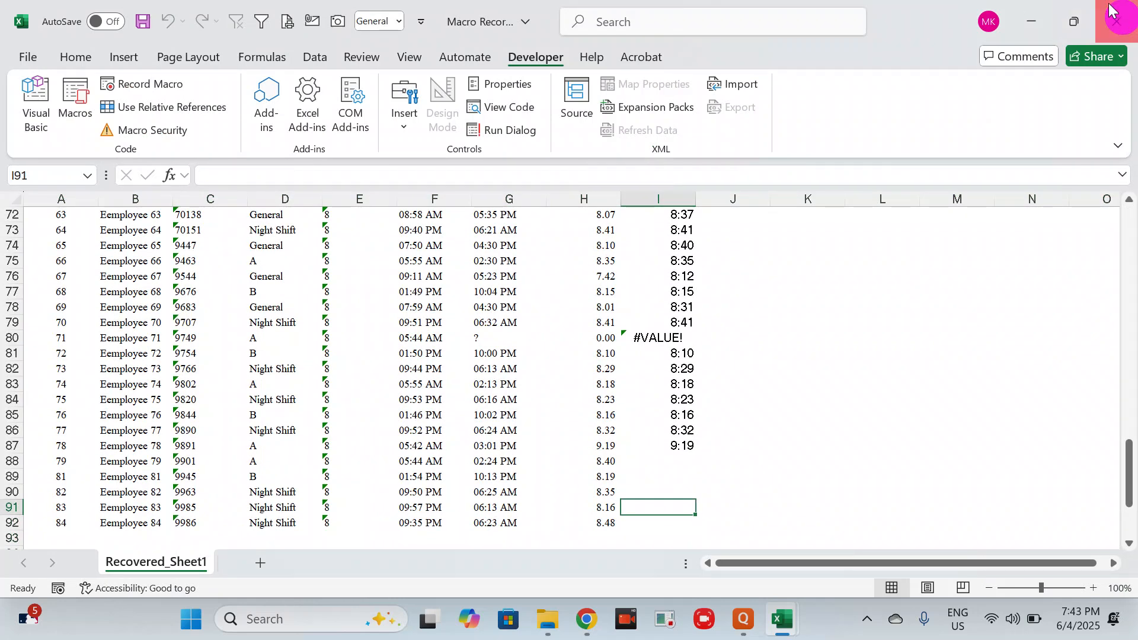
Step: Close the Macro Recording workbook without saving and go back to the formatted How to Record Macro copy, selecting cell G9
click(1116, 21)
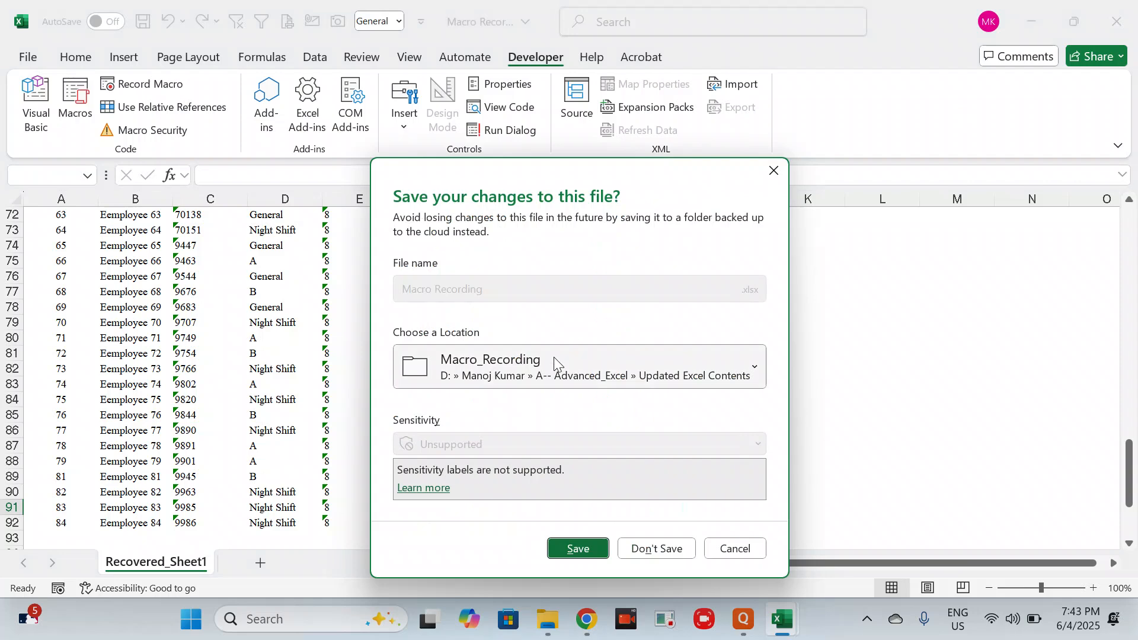
click(673, 559)
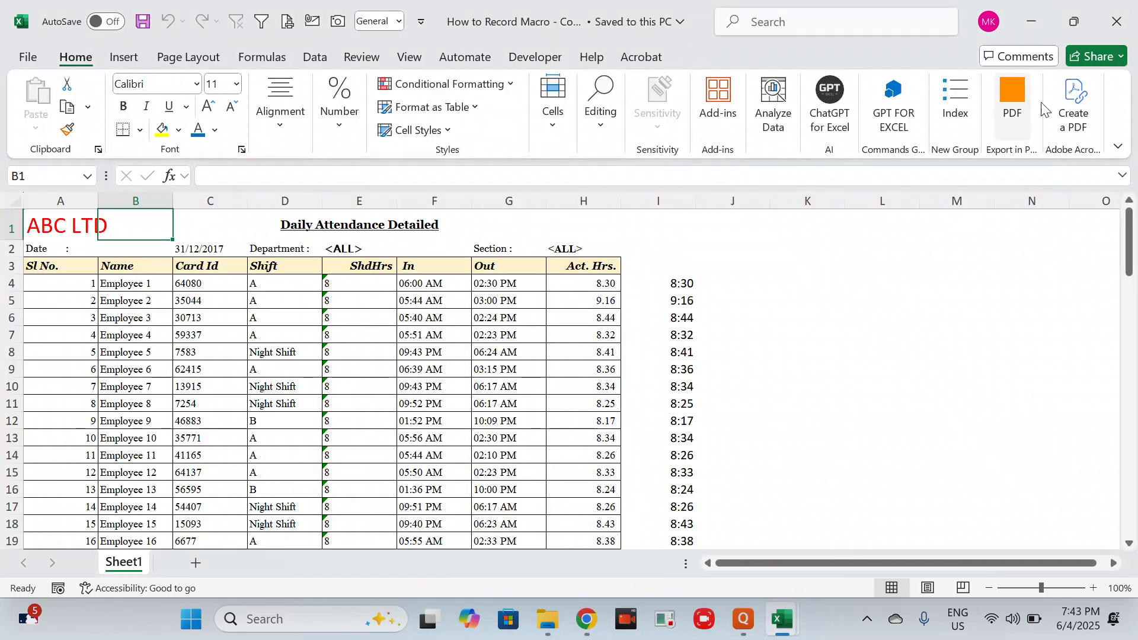
click(495, 368)
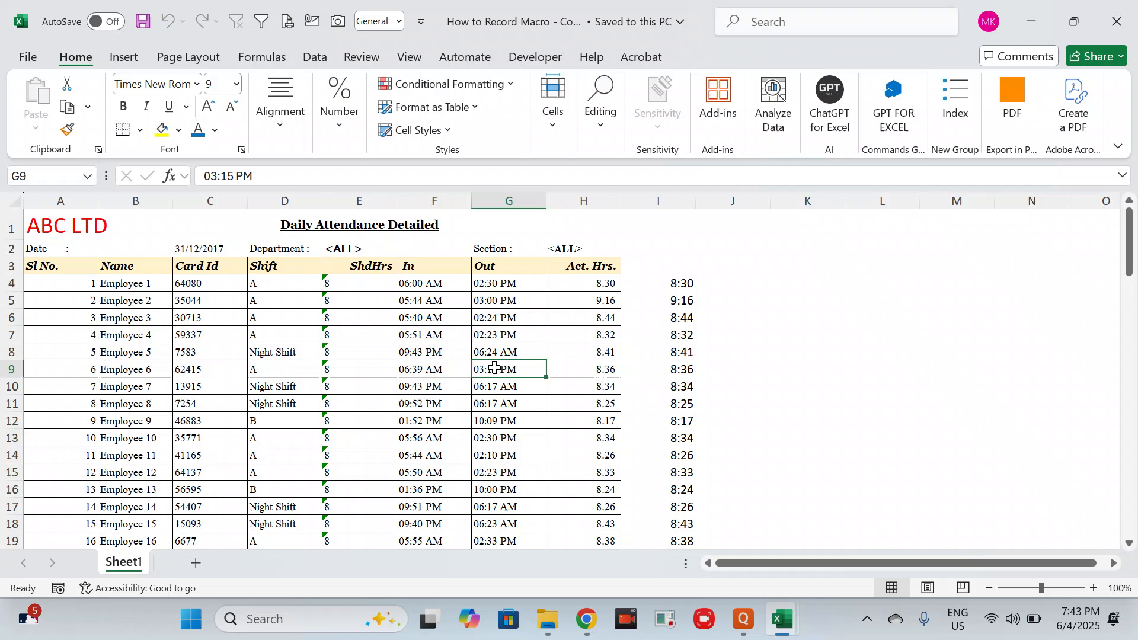